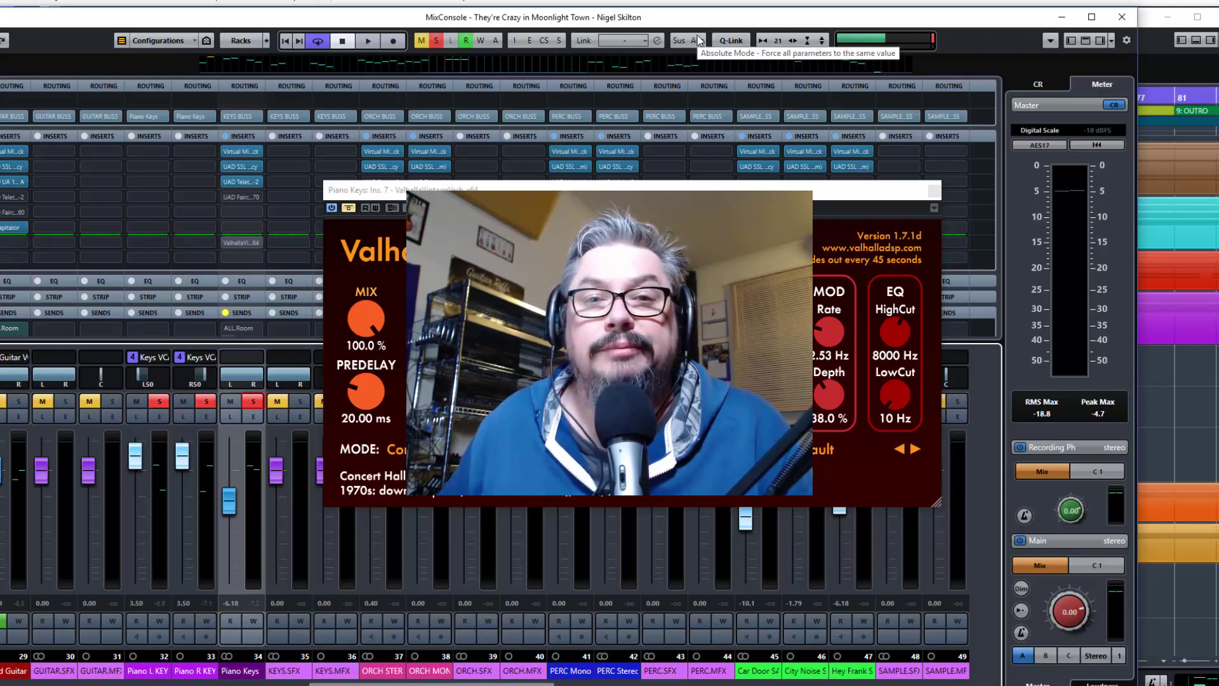
Step: Reposition the reverb plugin window and play a short passage of the song with the reverb bypassed
drag(619, 196, 572, 230)
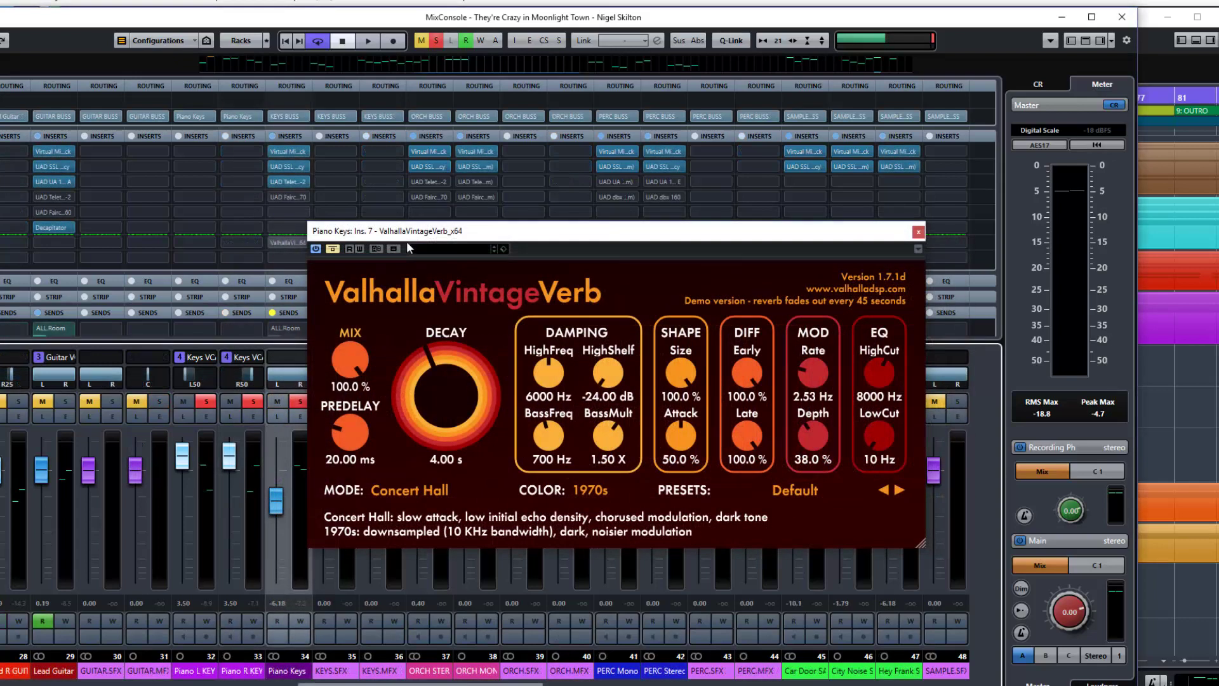
drag(403, 234, 413, 235)
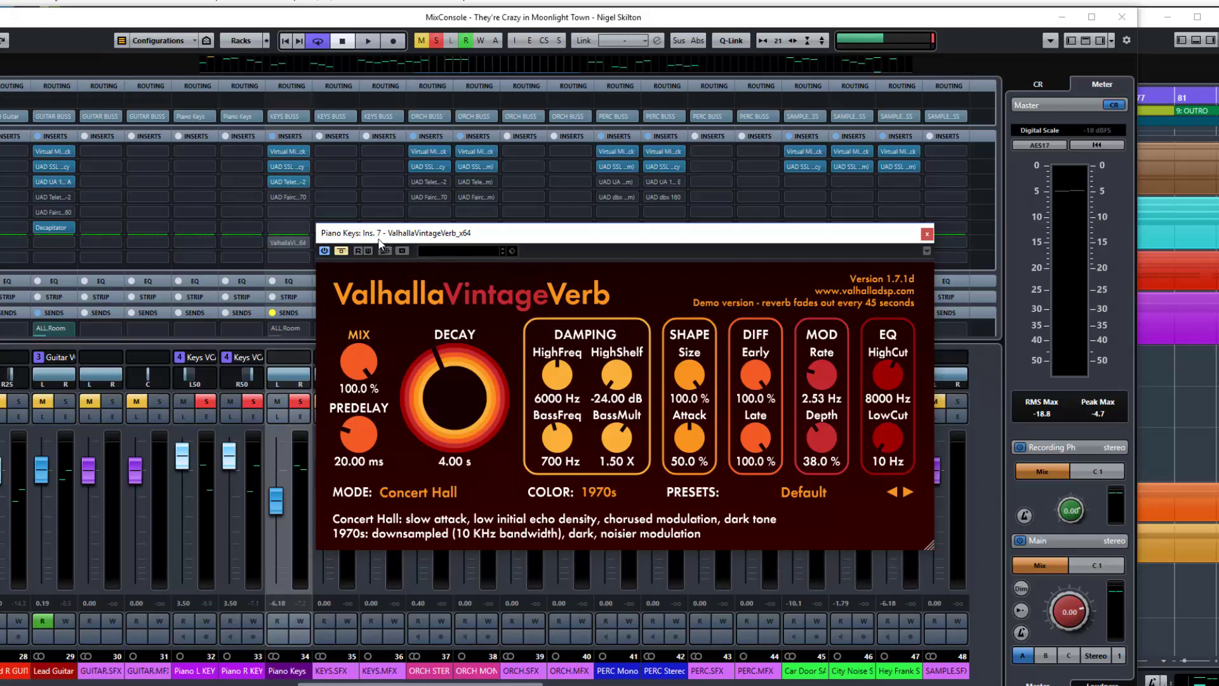
key(space)
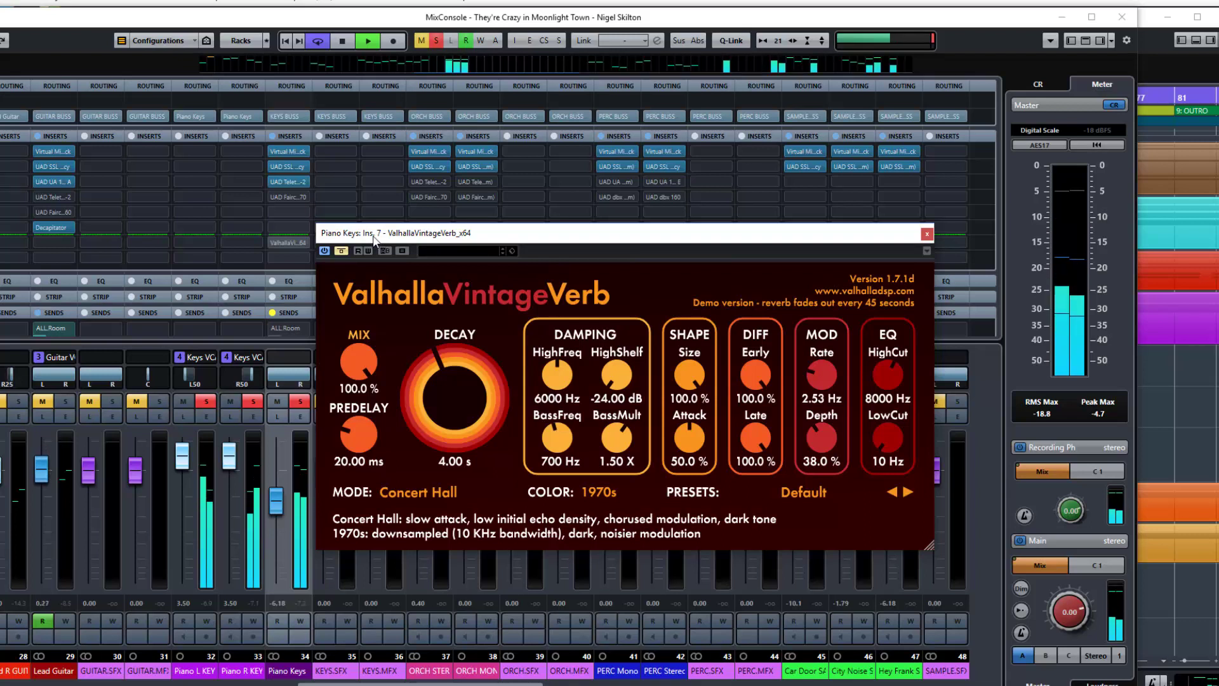
key(space)
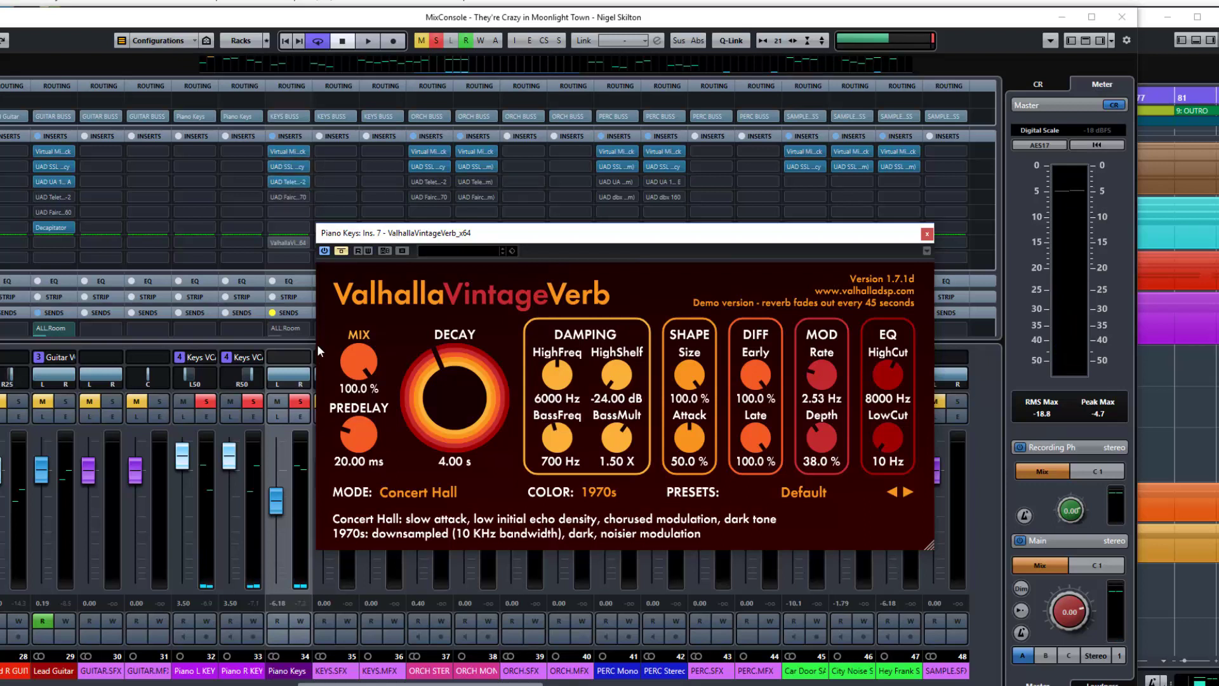
Step: Move the ValhallaVintageVerb insert on the Piano Keys channel up to insert slot 6
mouse_move(272, 336)
mouse_move(293, 240)
drag(298, 243, 296, 228)
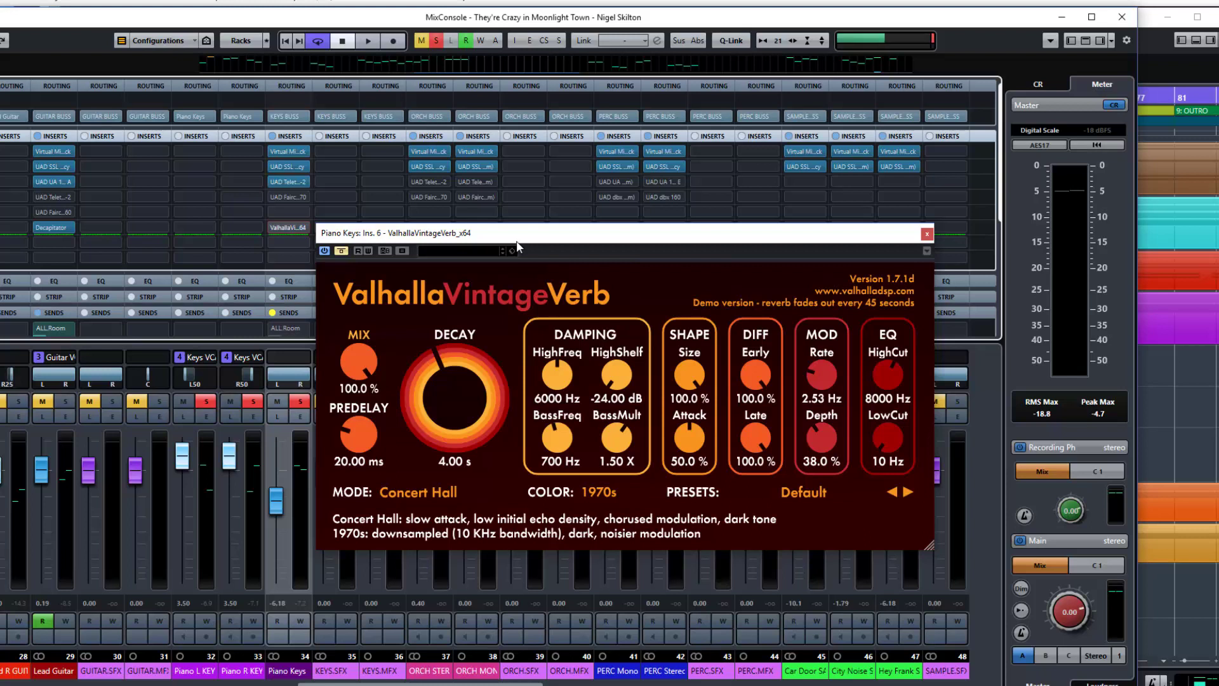
Step: Lower the reverb mix to 50% and on to 0%, and set the predelay to 20.37 ms
mouse_move(359, 373)
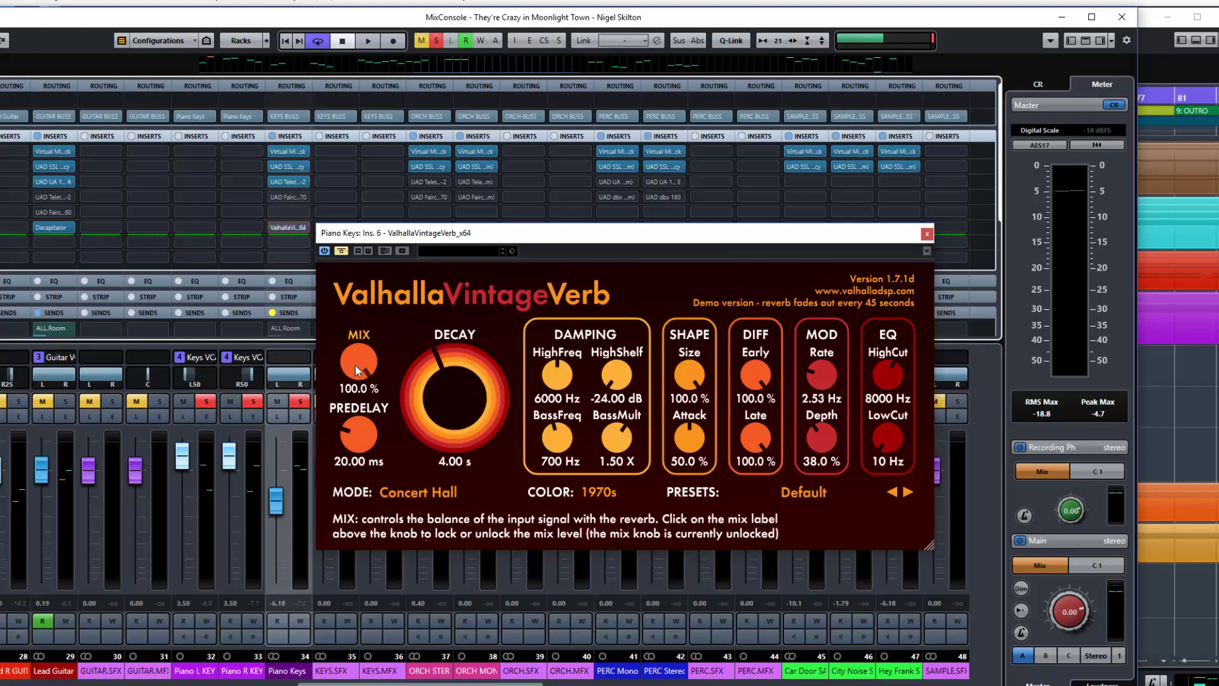
mouse_move(355, 365)
mouse_down()
mouse_move(358, 407)
mouse_move(368, 352)
mouse_up()
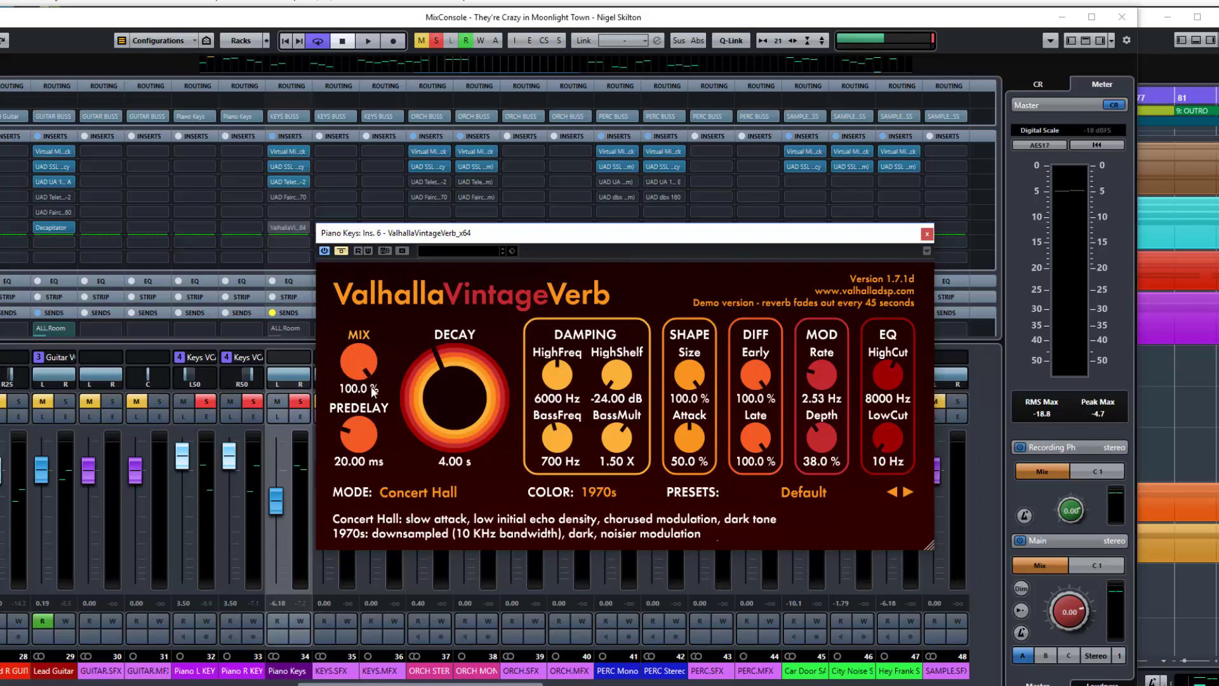
drag(358, 361, 349, 450)
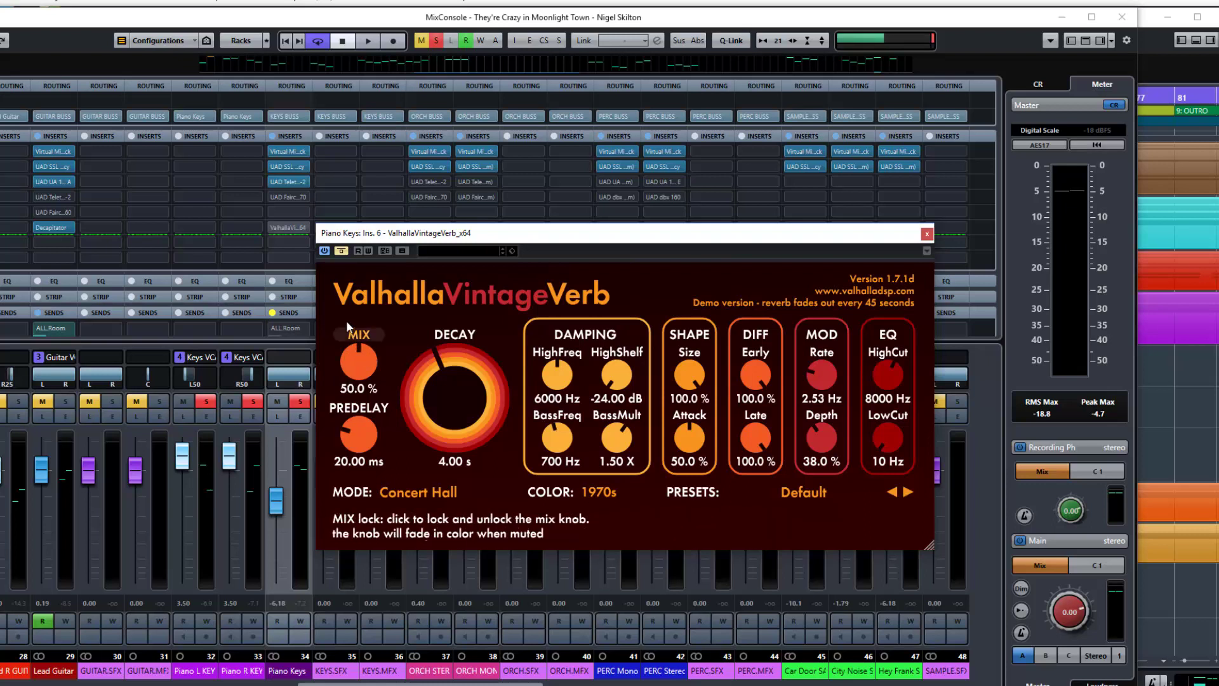
drag(360, 360, 361, 489)
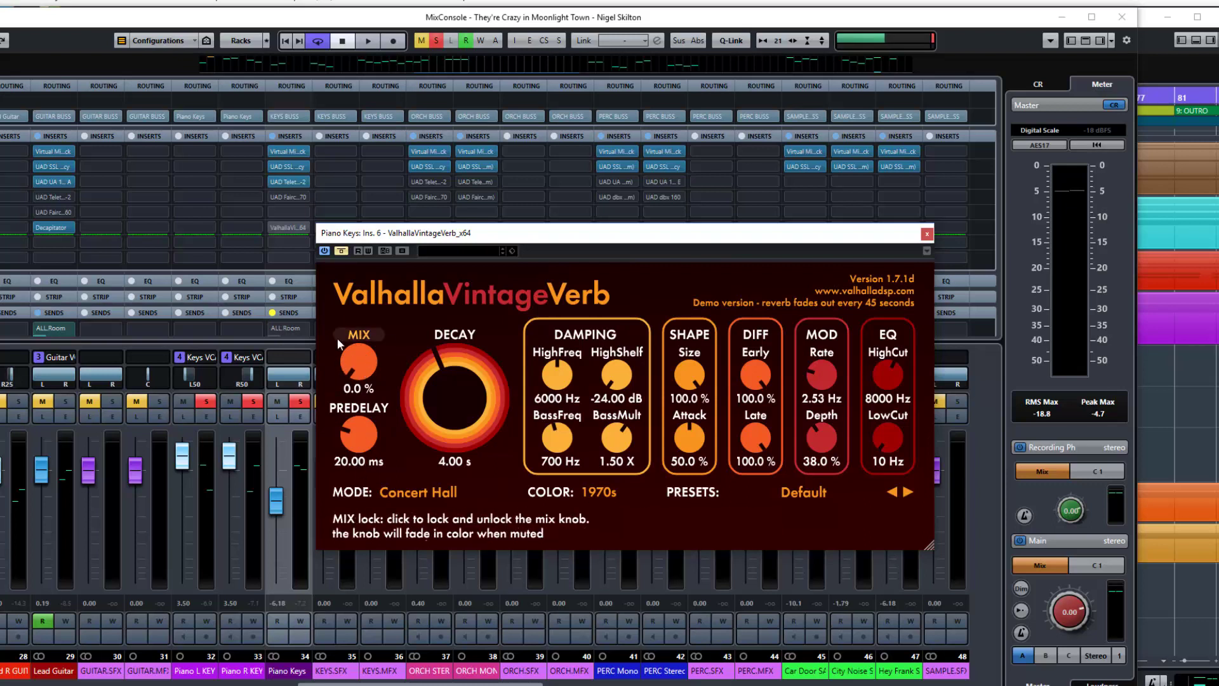
double_click(358, 452)
drag(357, 443, 393, 399)
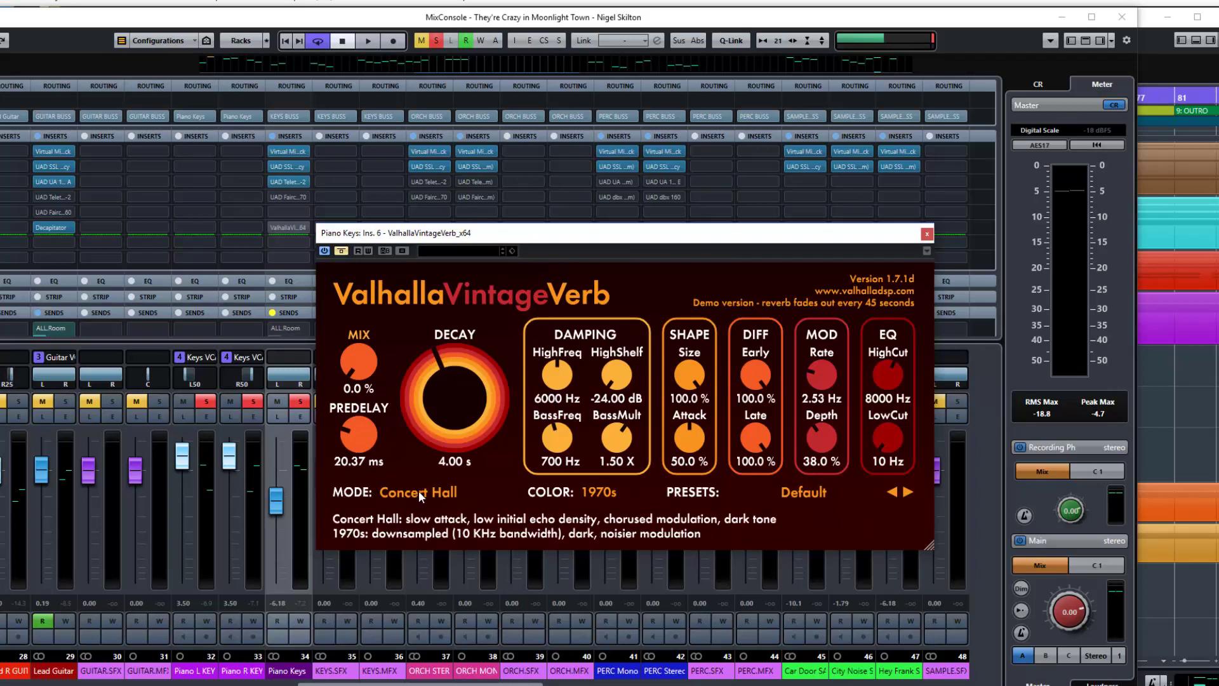
Step: Compare the 1980s and 1970s reverb colors and switch the color to NOW
click(595, 493)
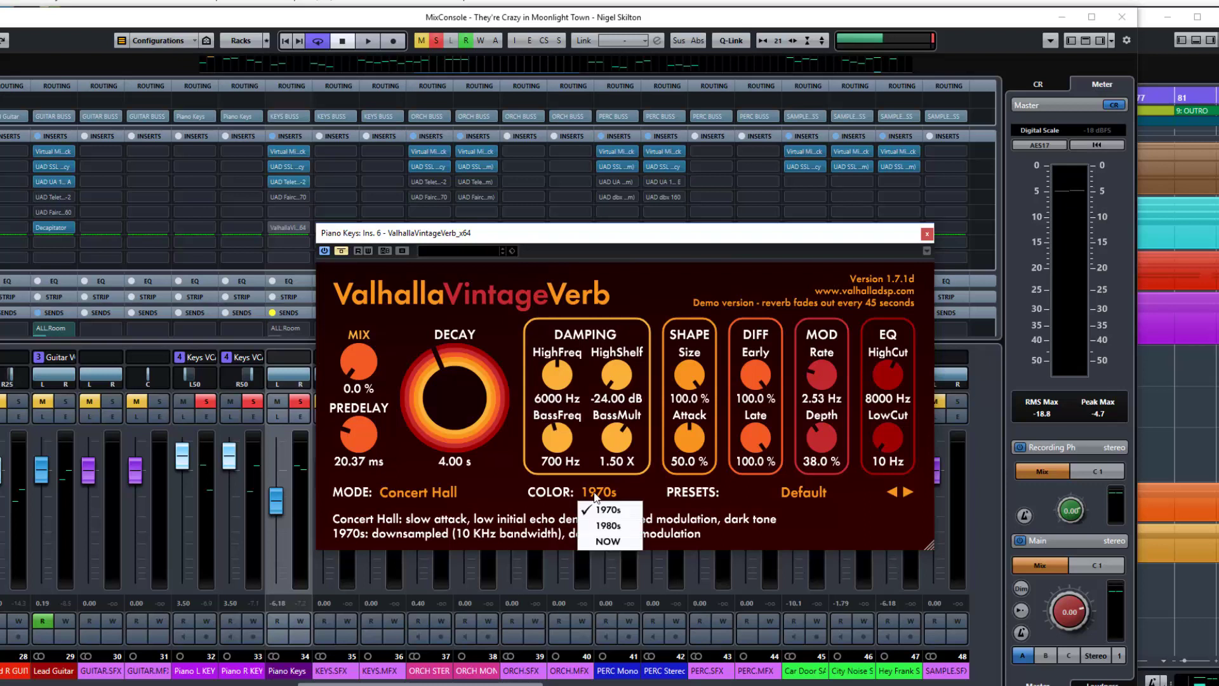
click(613, 526)
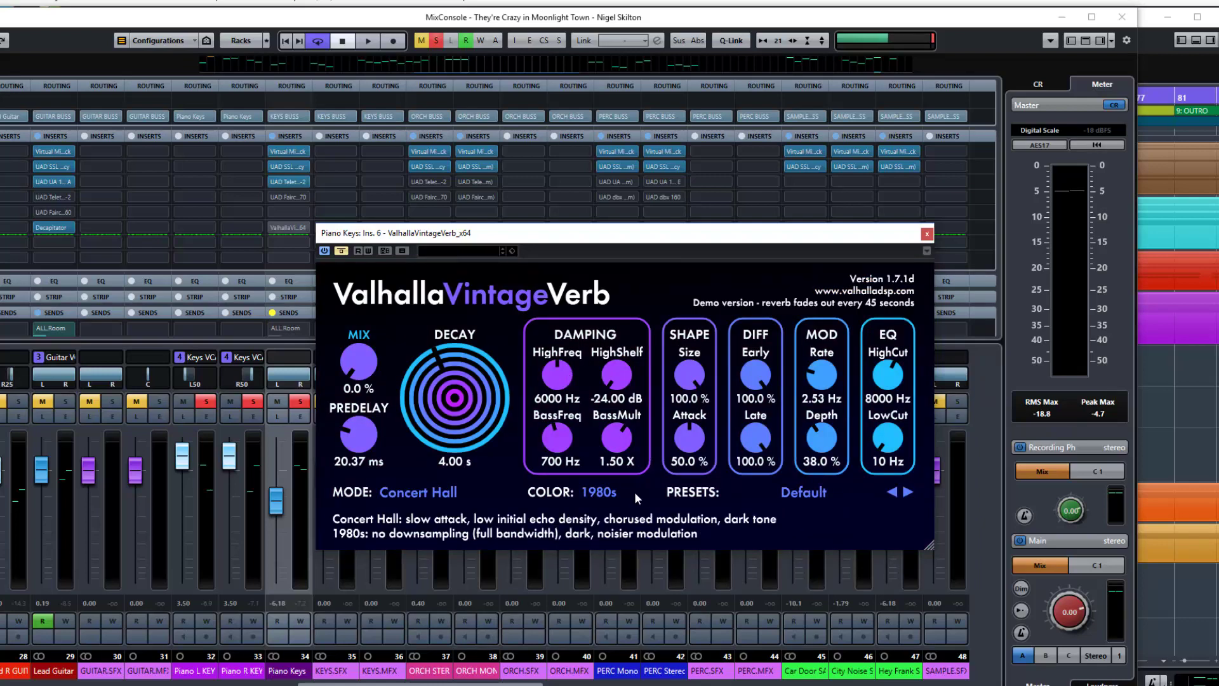
click(599, 491)
click(610, 515)
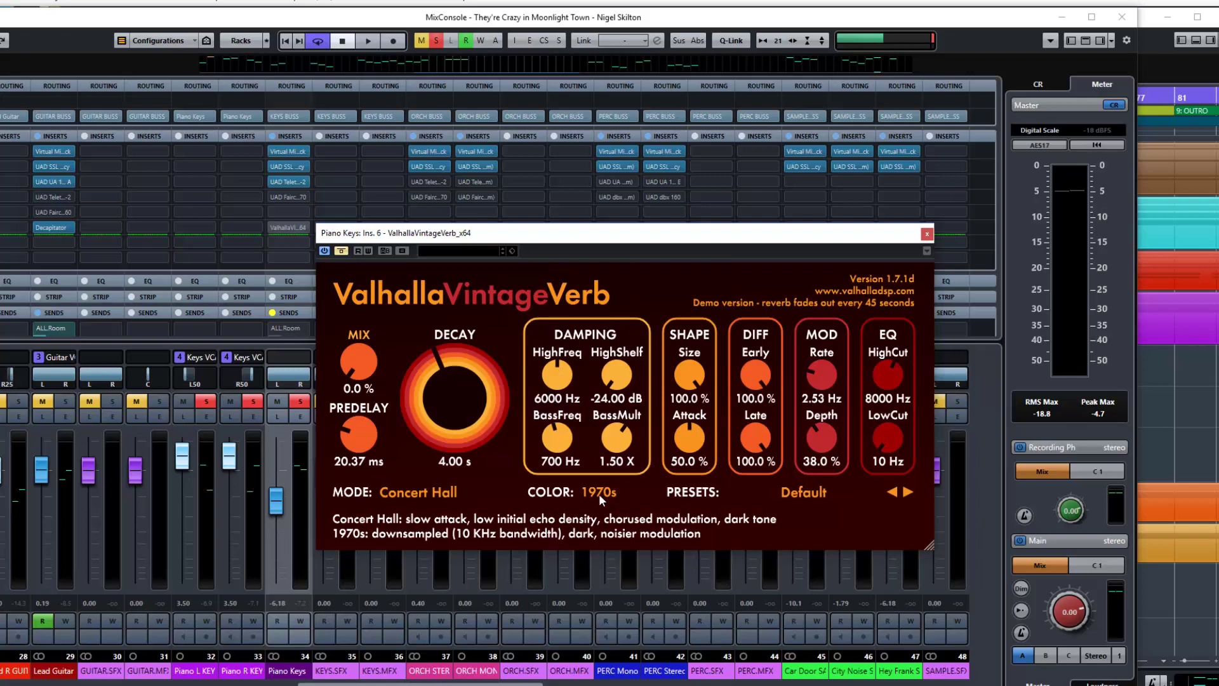
click(598, 493)
click(613, 523)
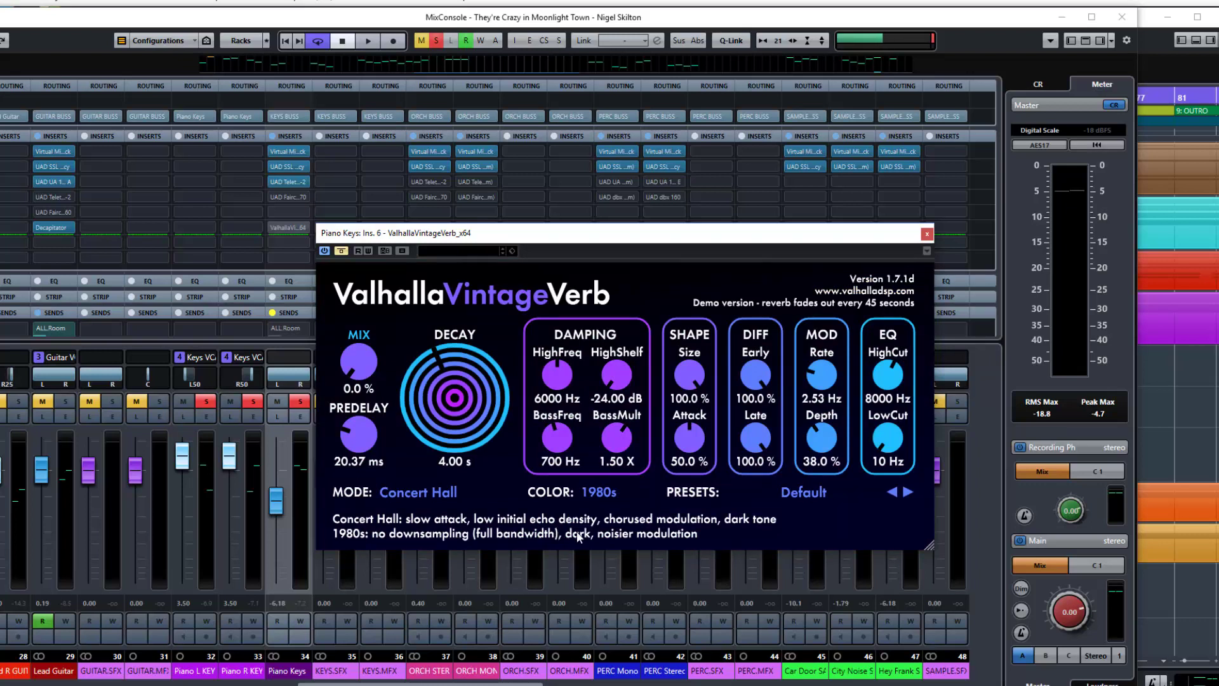
click(604, 493)
click(611, 540)
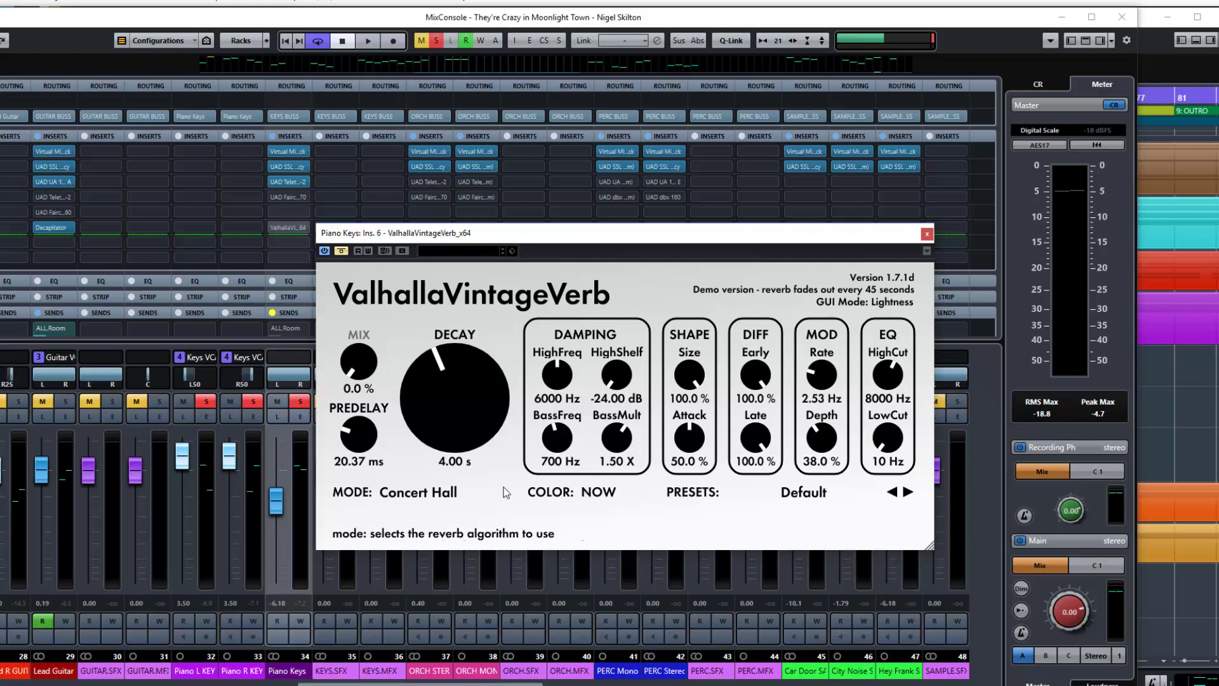
Step: Try the Bright Hall, Chaotic Chamber, Chaotic Hall and Nonlin reverb modes
click(440, 495)
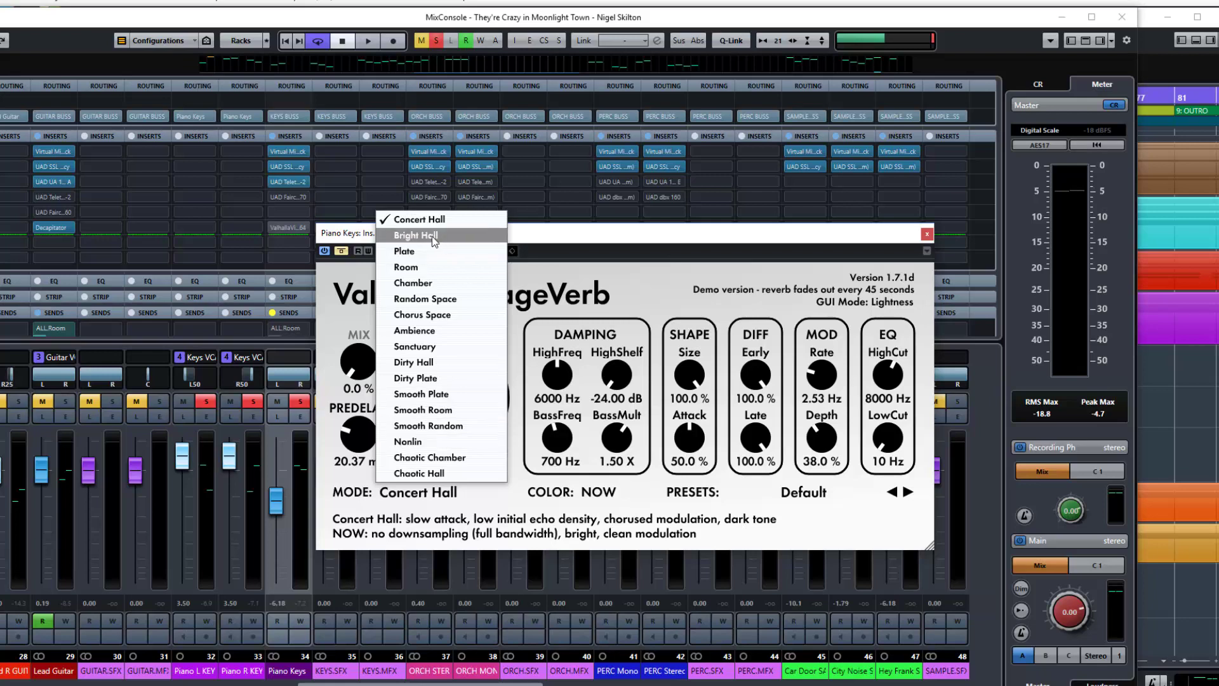
click(416, 235)
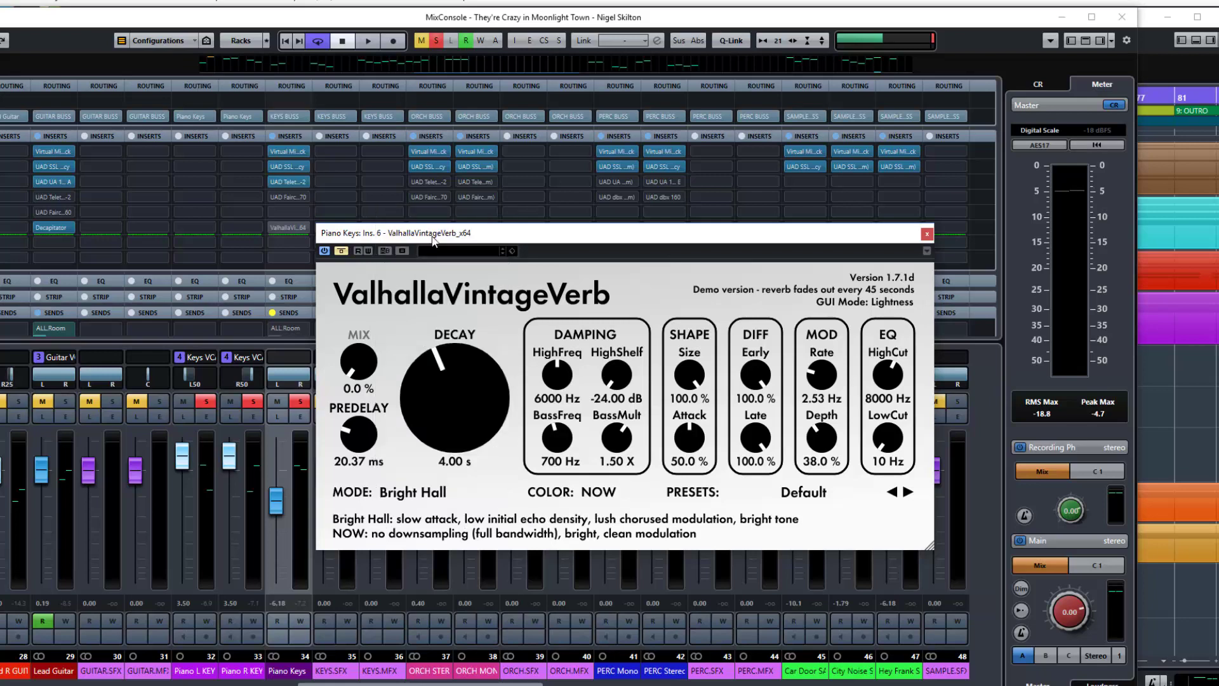
click(427, 498)
click(423, 459)
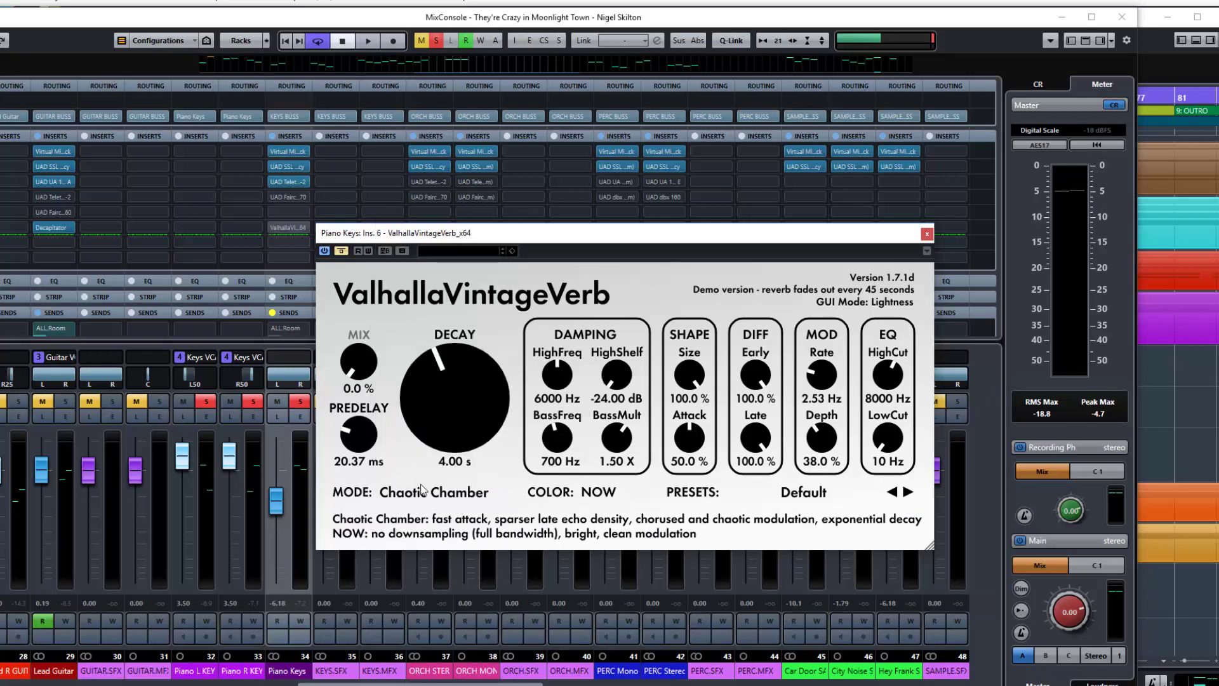
click(428, 497)
click(430, 480)
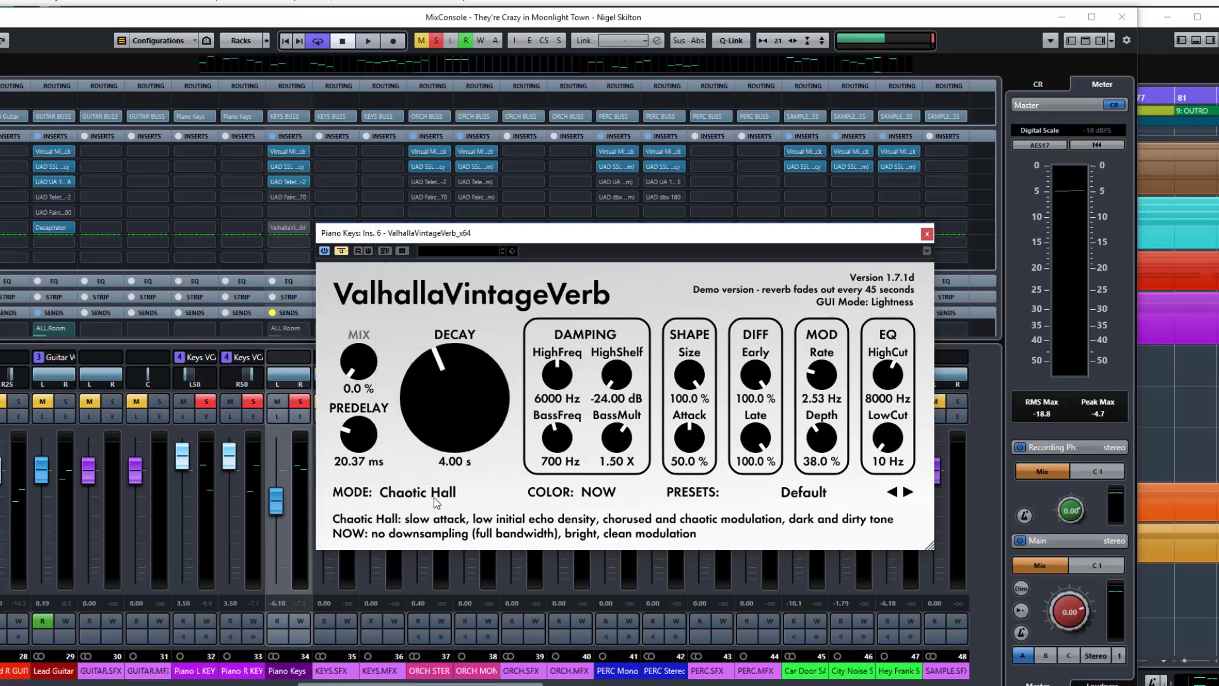
click(433, 497)
click(418, 443)
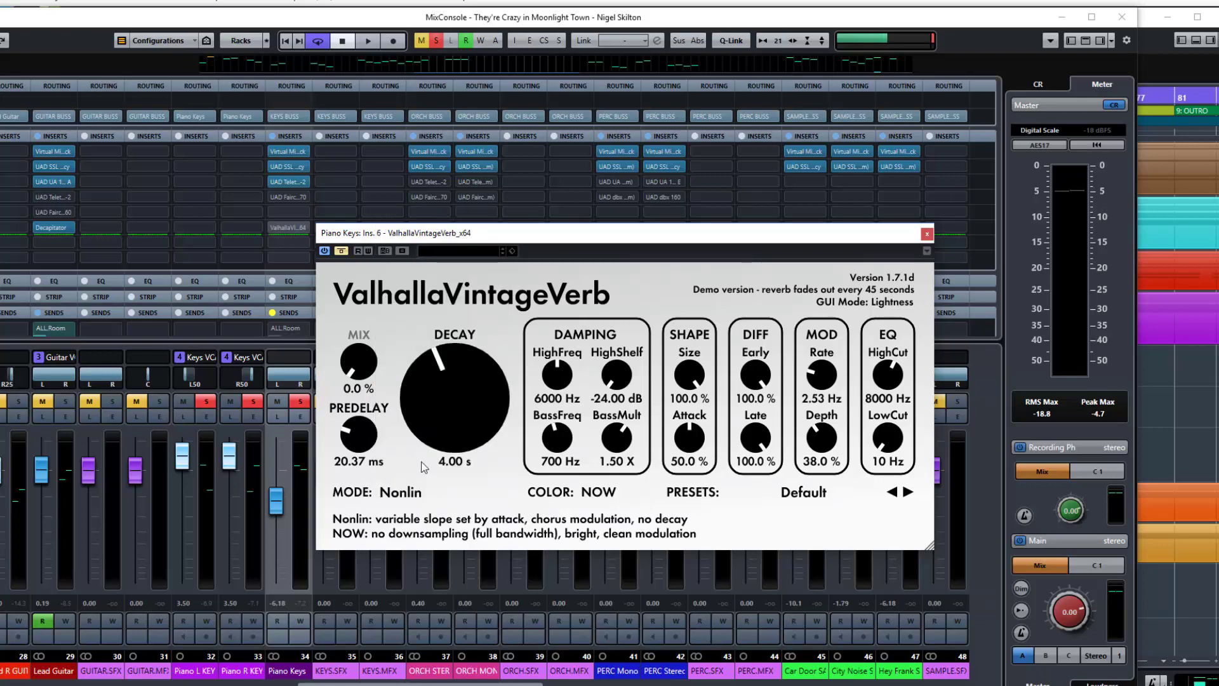
Step: Try the Smooth Room, Dirty Plate and Dirty Hall reverb modes
click(412, 494)
click(425, 411)
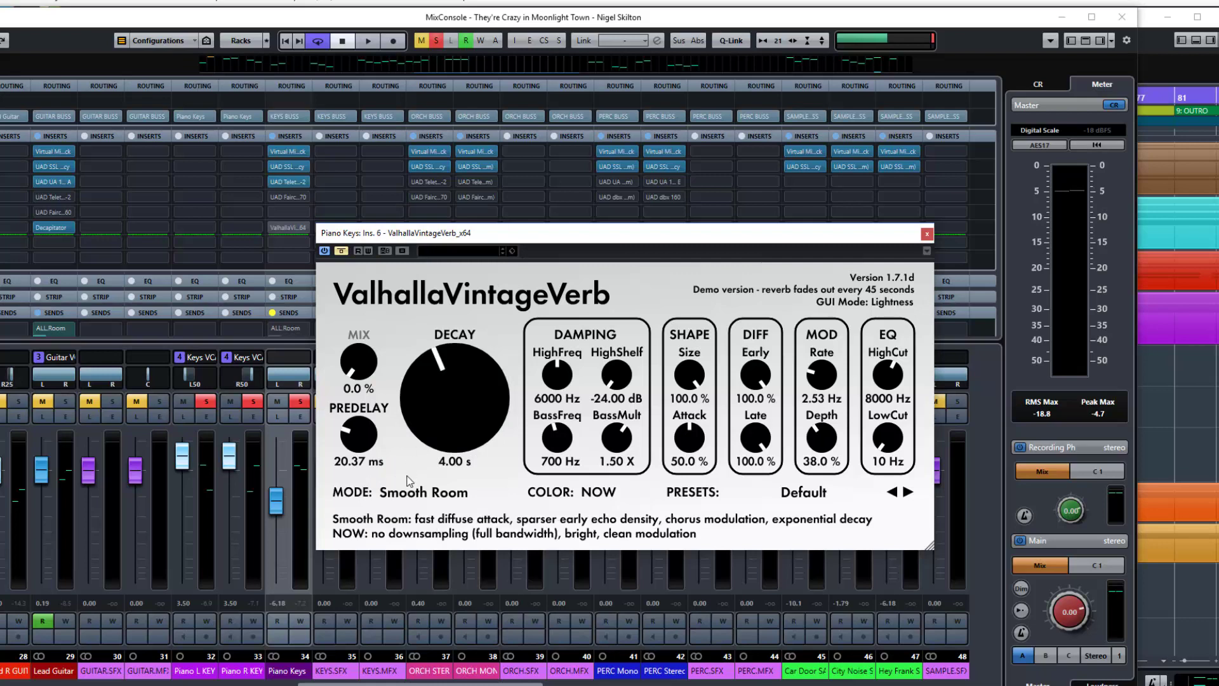
click(412, 496)
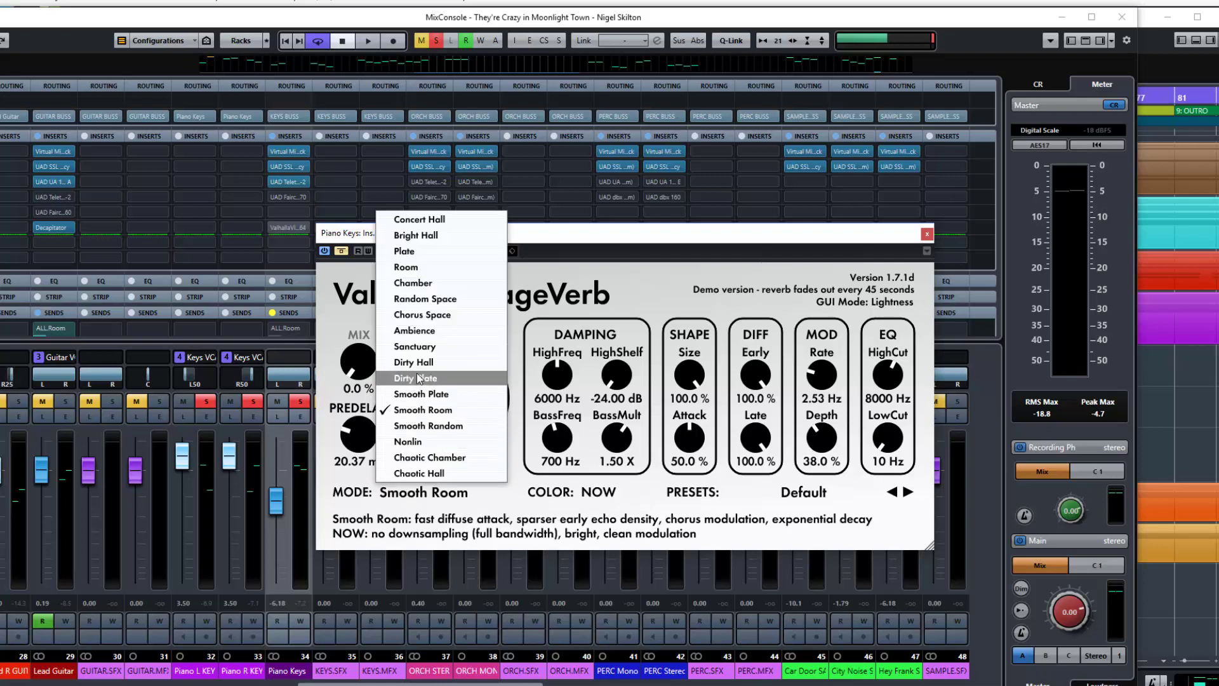
click(419, 382)
click(418, 492)
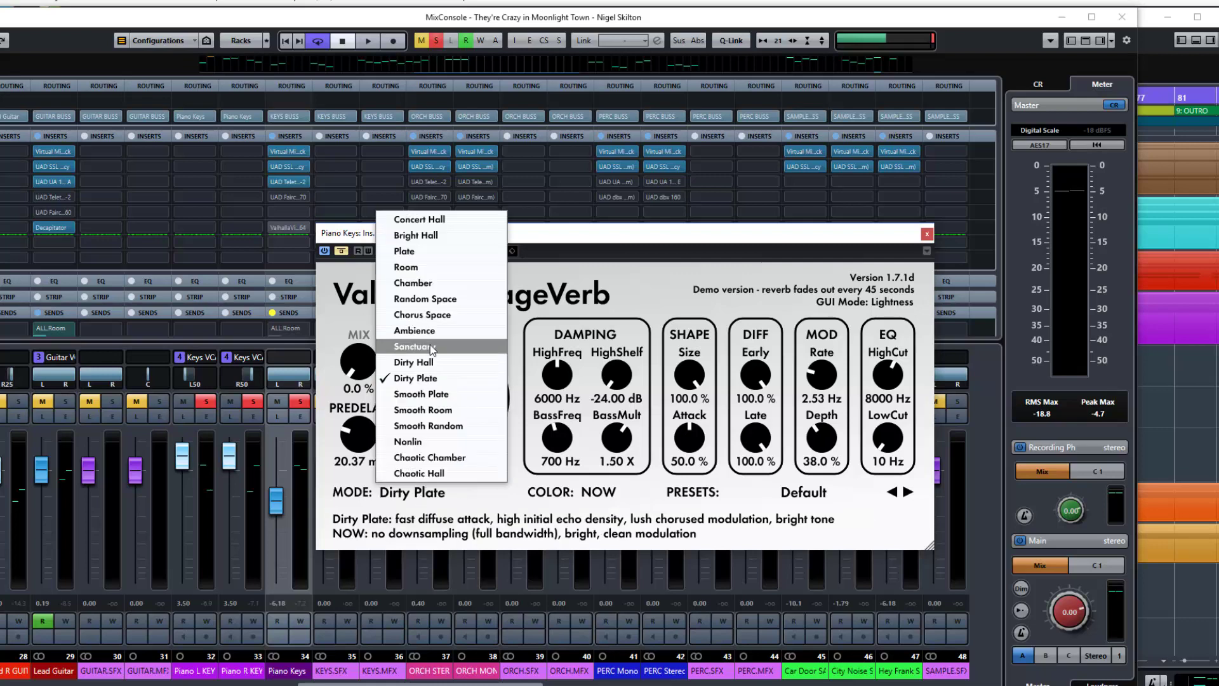
click(432, 362)
Step: Return the reverb mode to Concert Hall and the color to 1970s
click(428, 498)
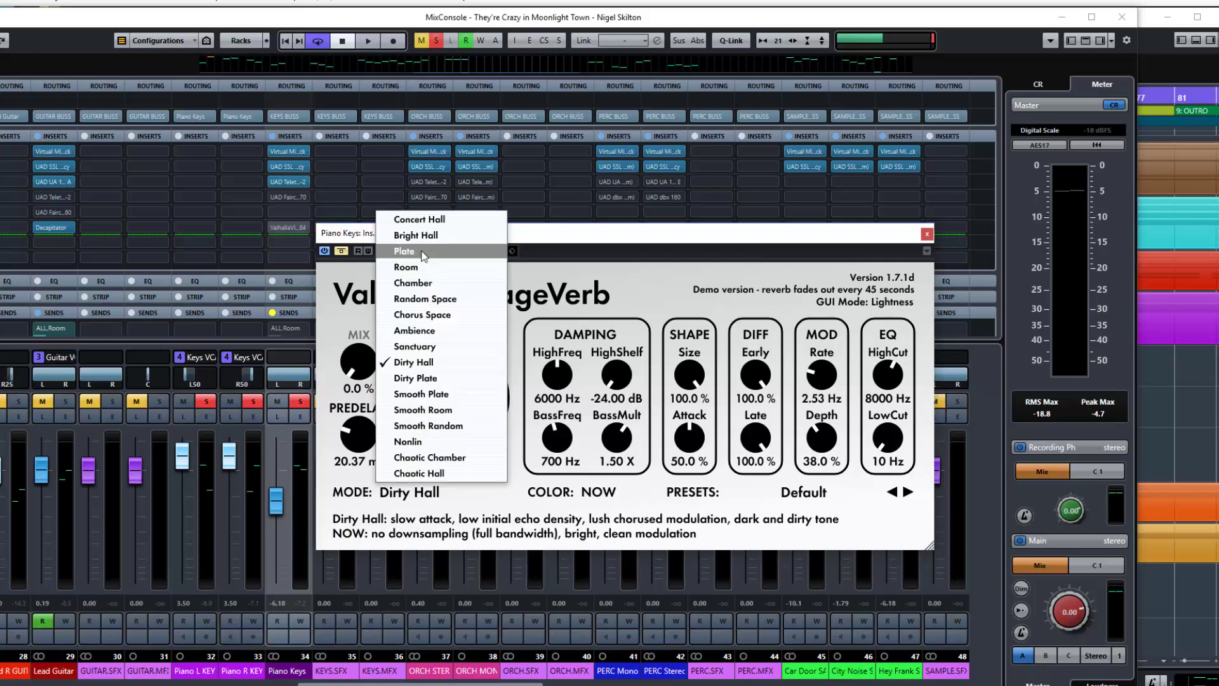
click(416, 216)
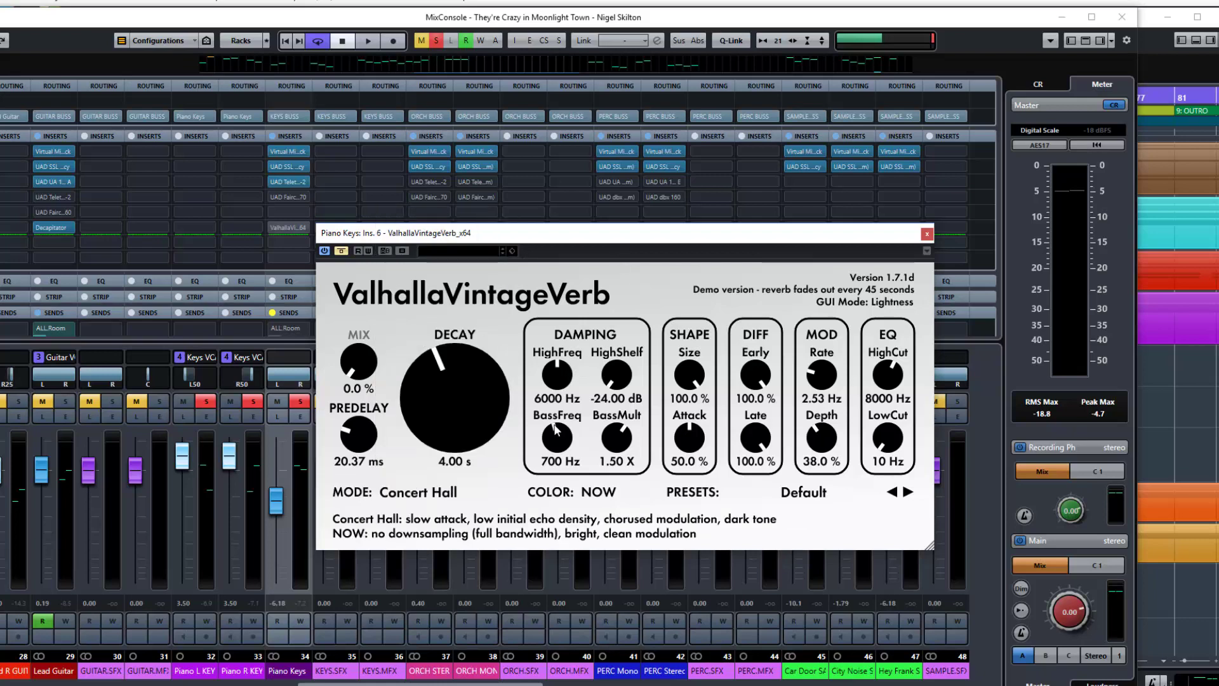
click(599, 493)
click(610, 512)
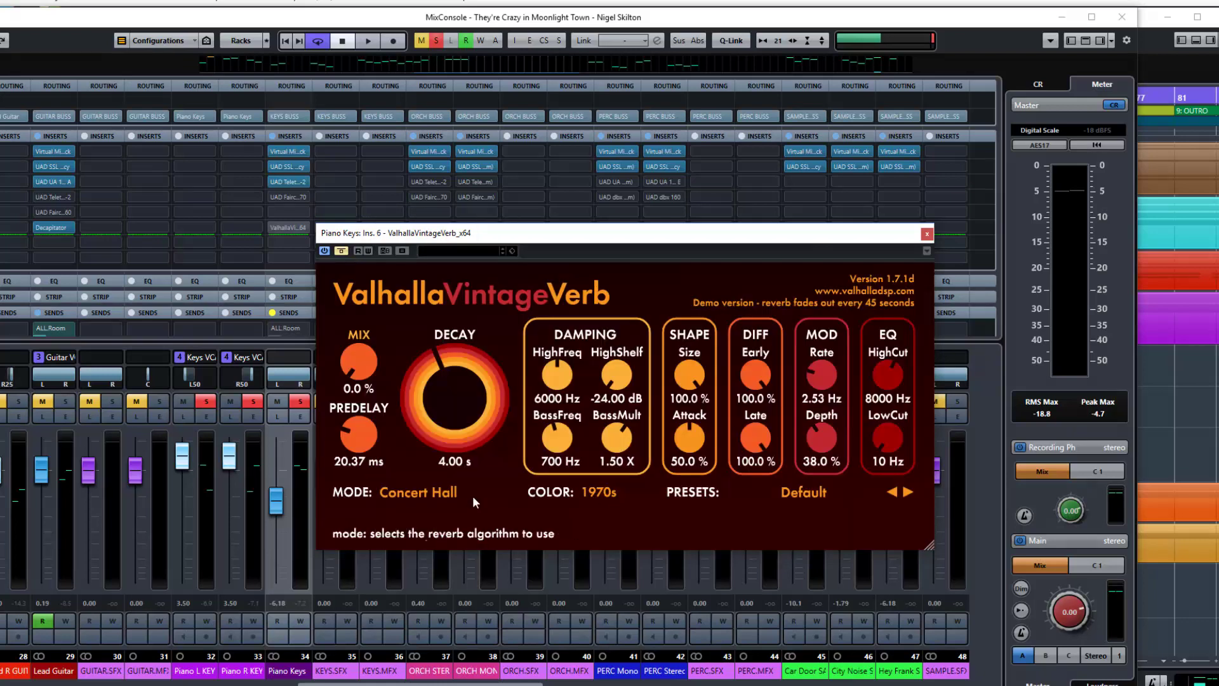
Step: Browse the Valhalla and designer reverb preset categories and load the 300 Large Hall preset
click(802, 491)
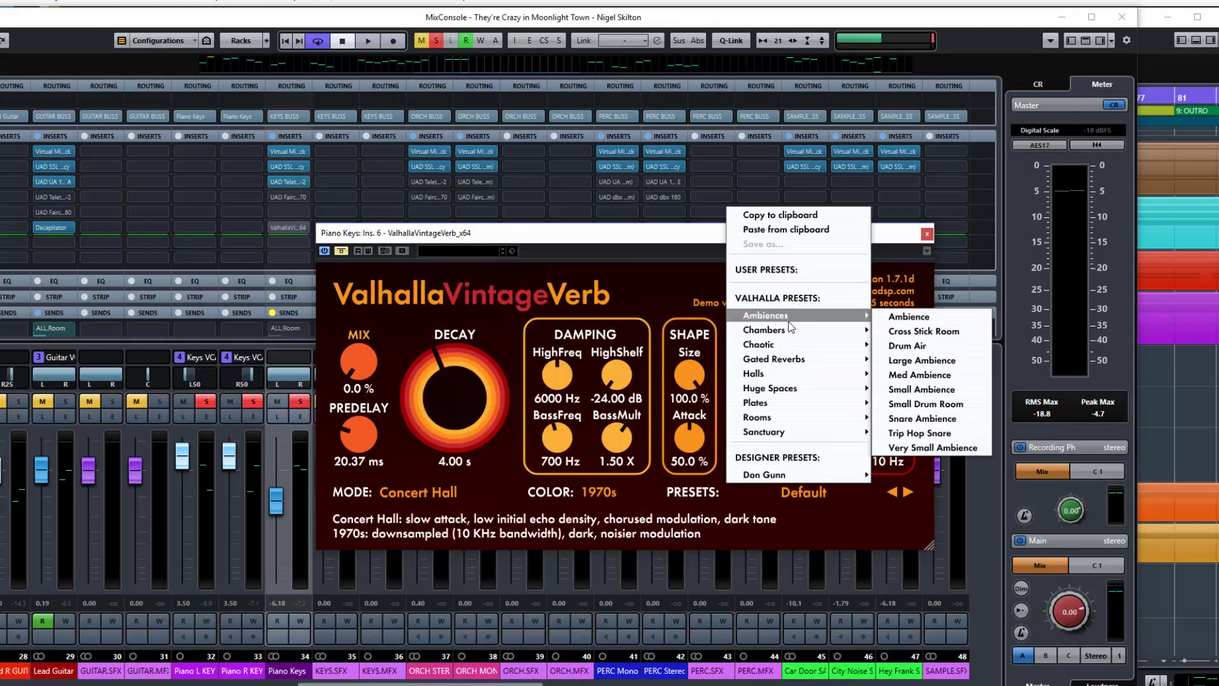
mouse_move(784, 333)
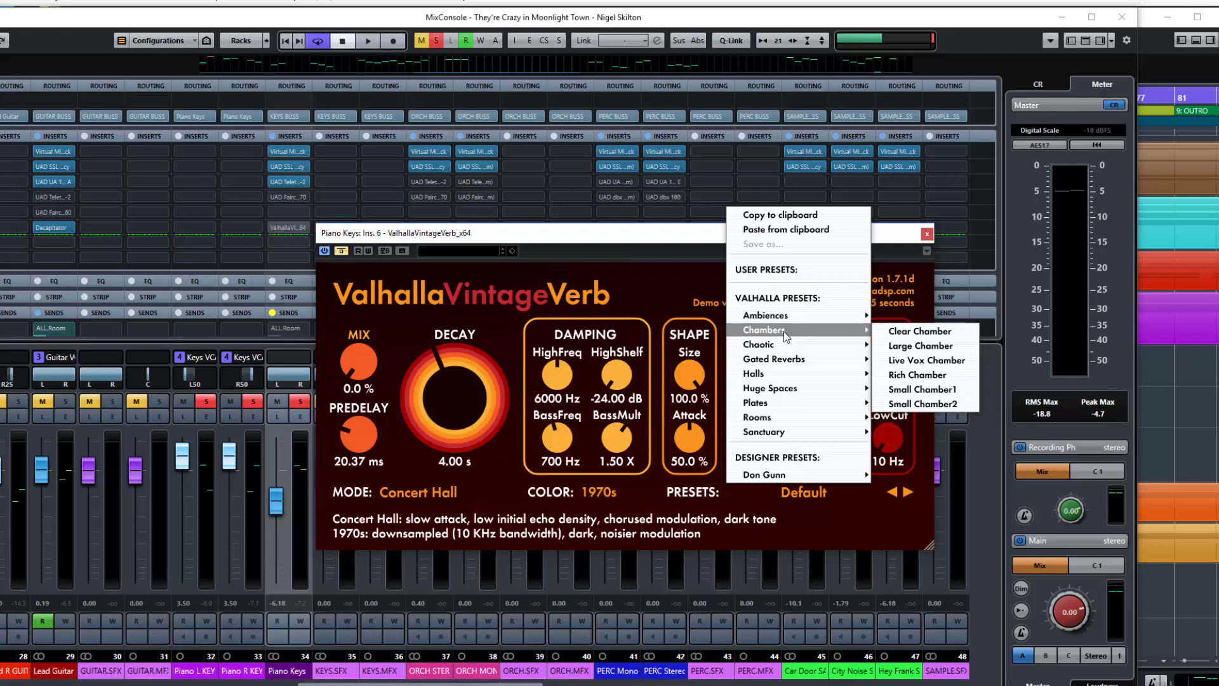
mouse_move(790, 362)
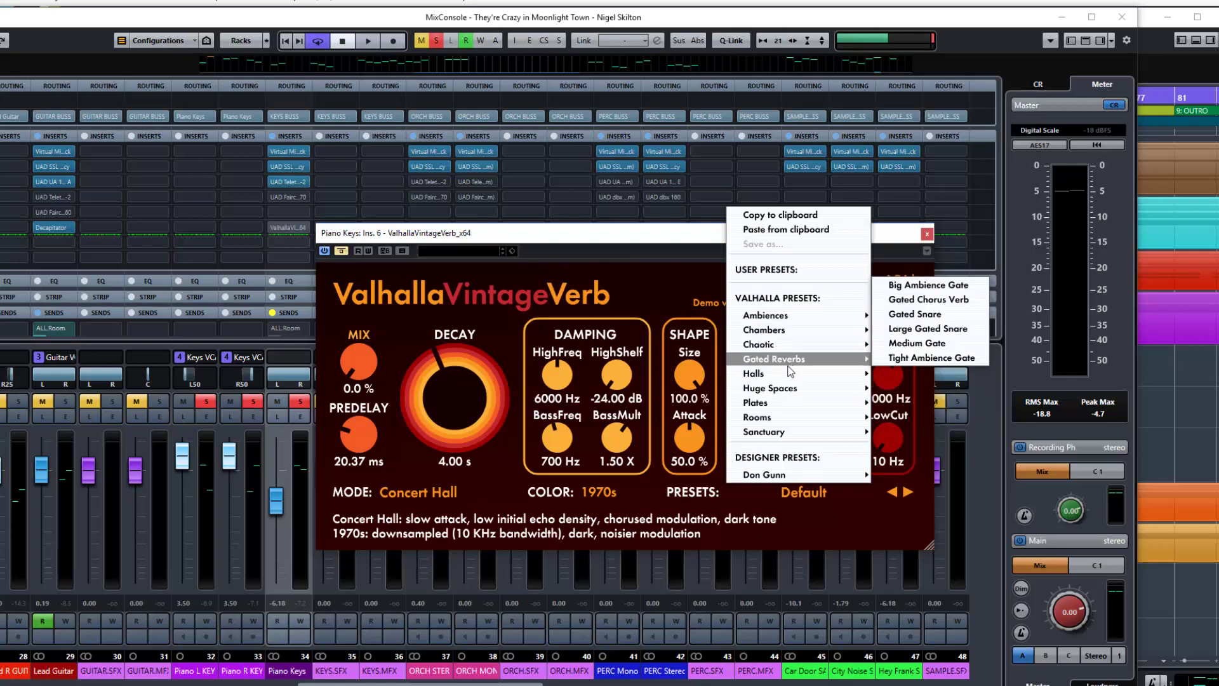
mouse_move(780, 431)
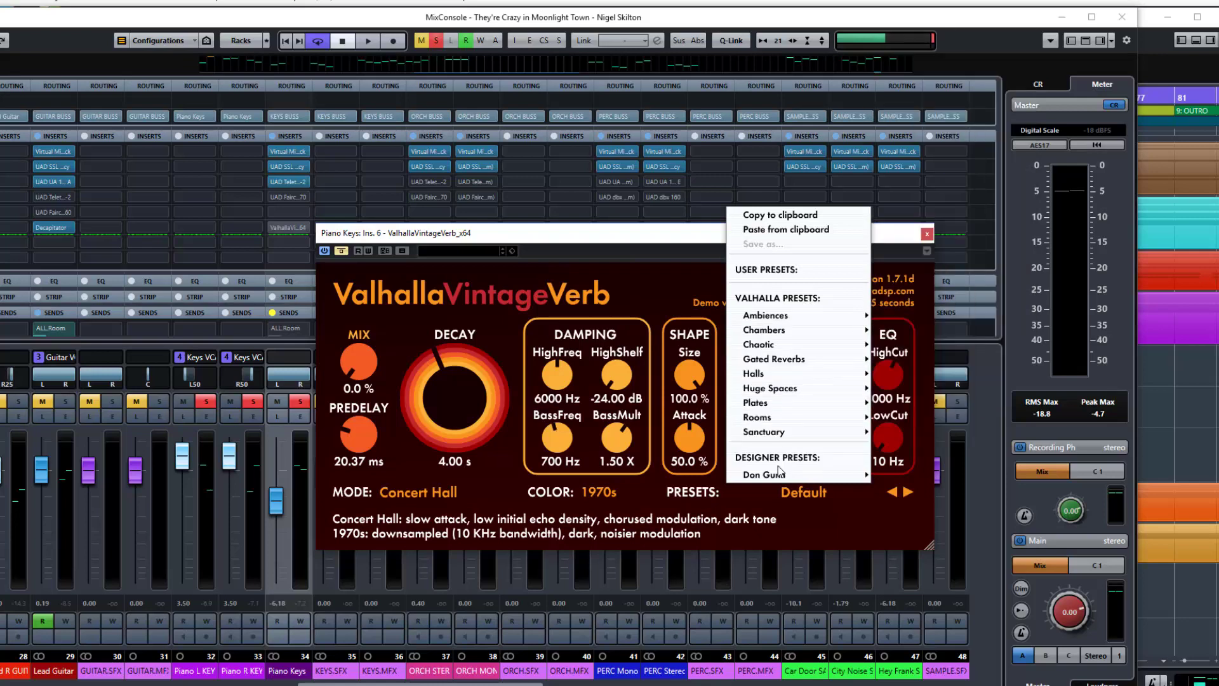
mouse_move(780, 480)
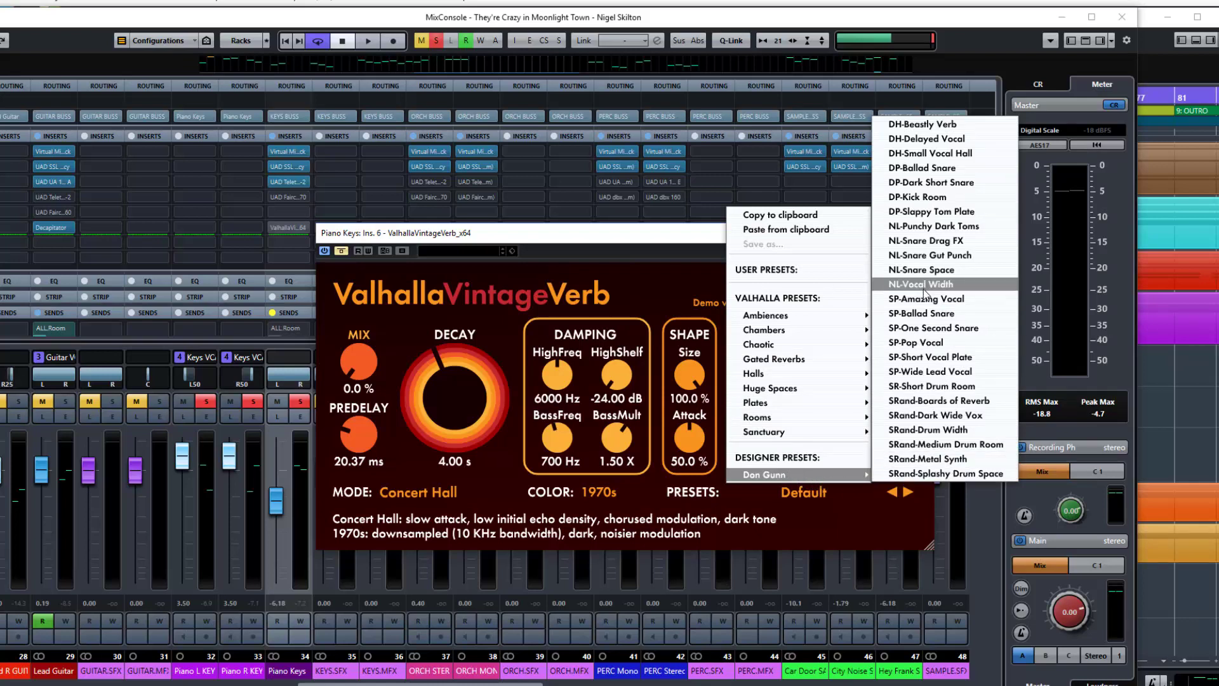
click(927, 313)
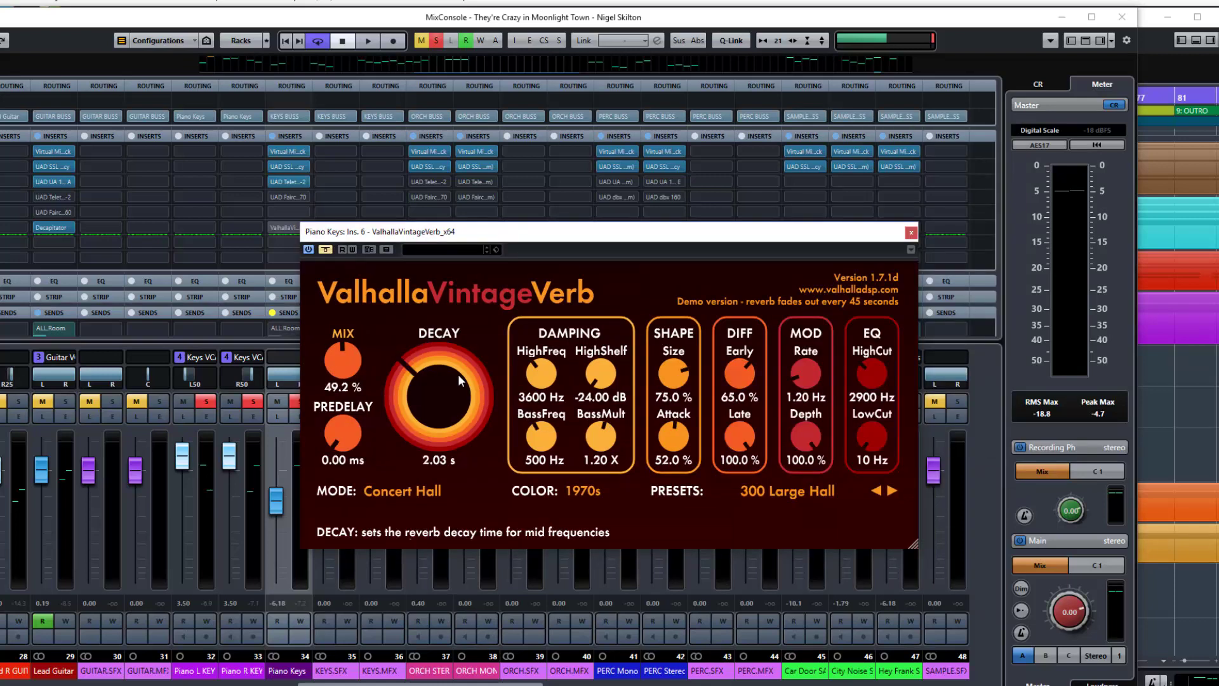
Step: Set the reverb mix to 100% and play the song, comparing the reverb bypassed and active
drag(354, 341, 345, 242)
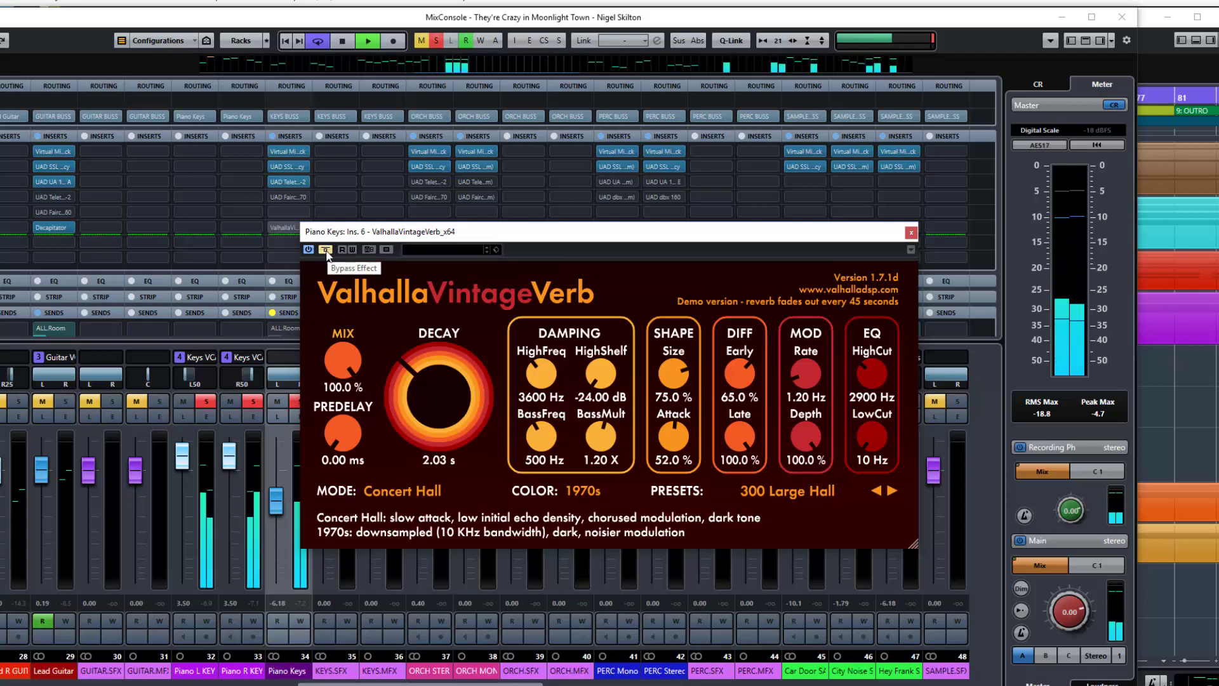
key(space)
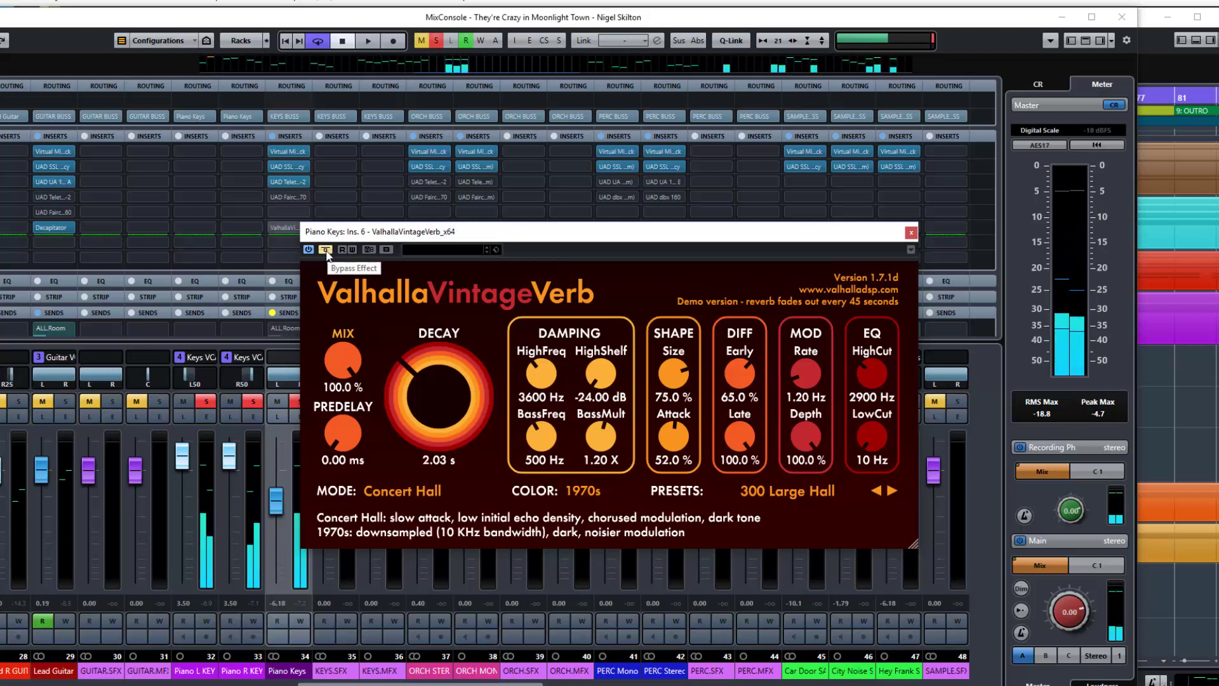
key(space)
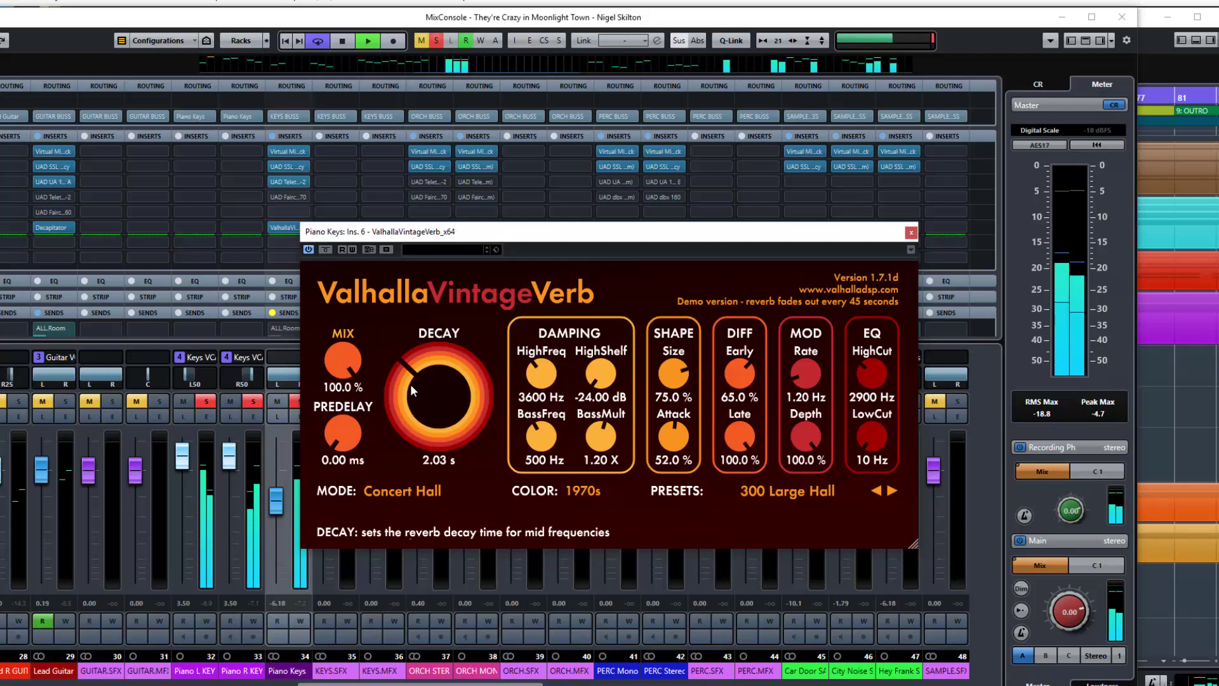
click(441, 459)
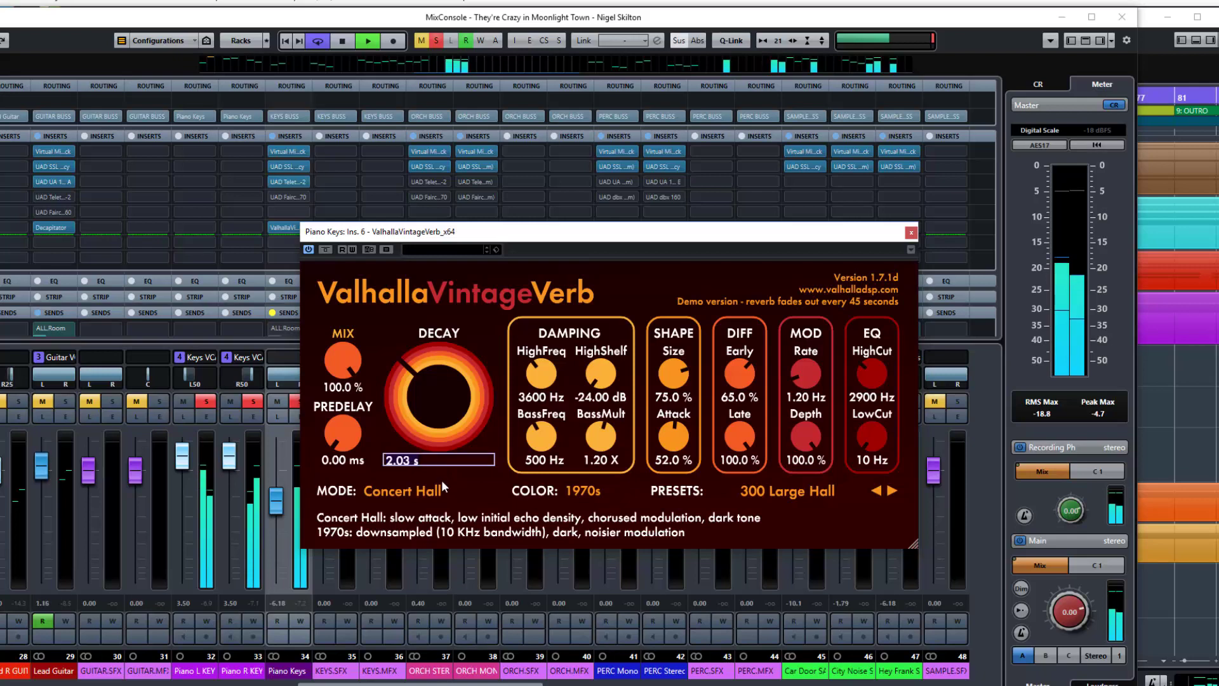
click(442, 487)
click(453, 490)
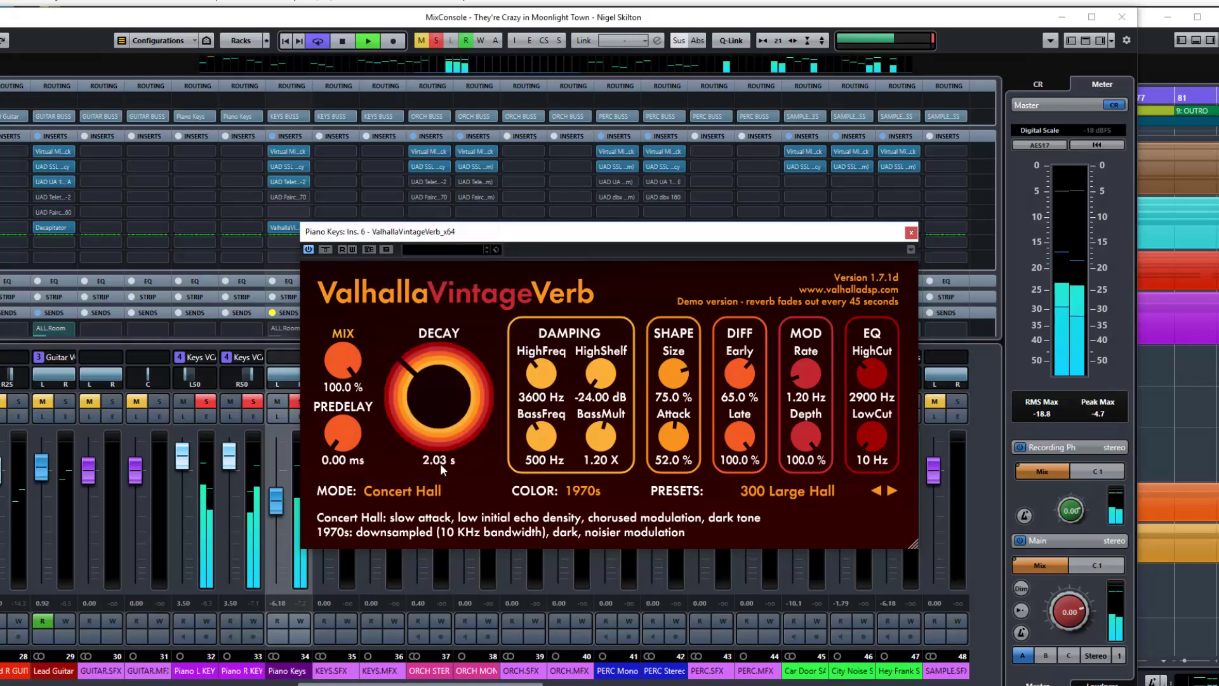
click(440, 464)
click(460, 485)
click(463, 501)
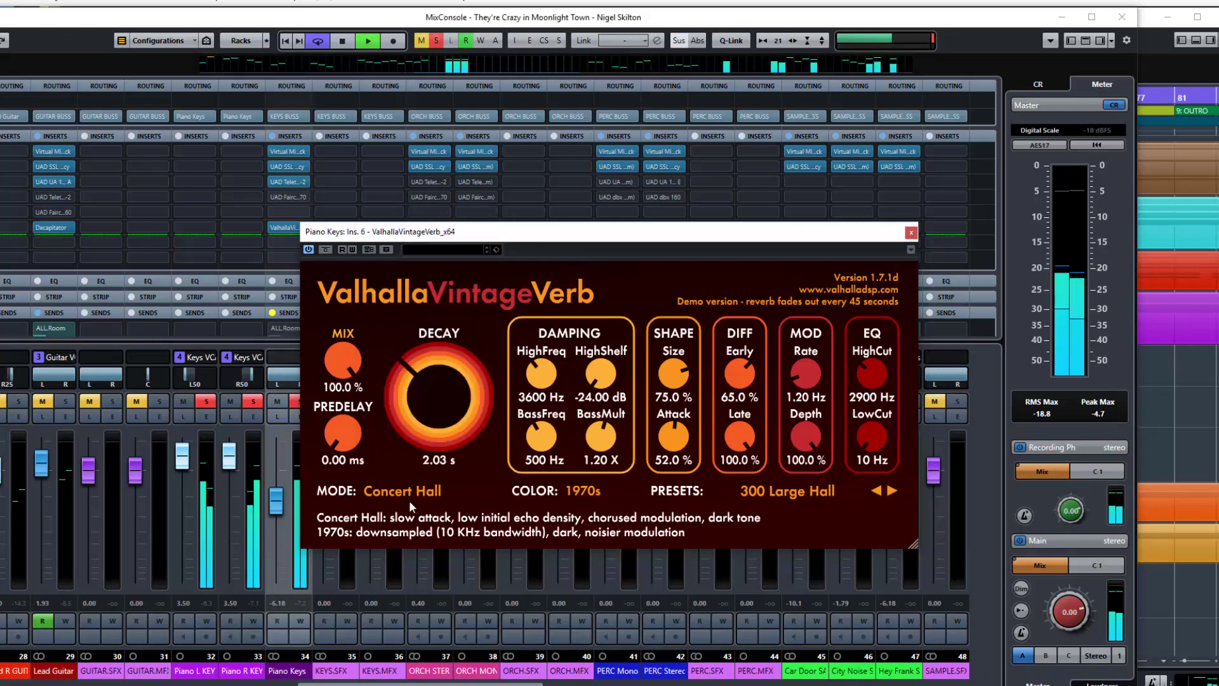
Step: Restart song playback, try a reverb decay of 0.20 s, and set the decay to 3.05 s
key(space)
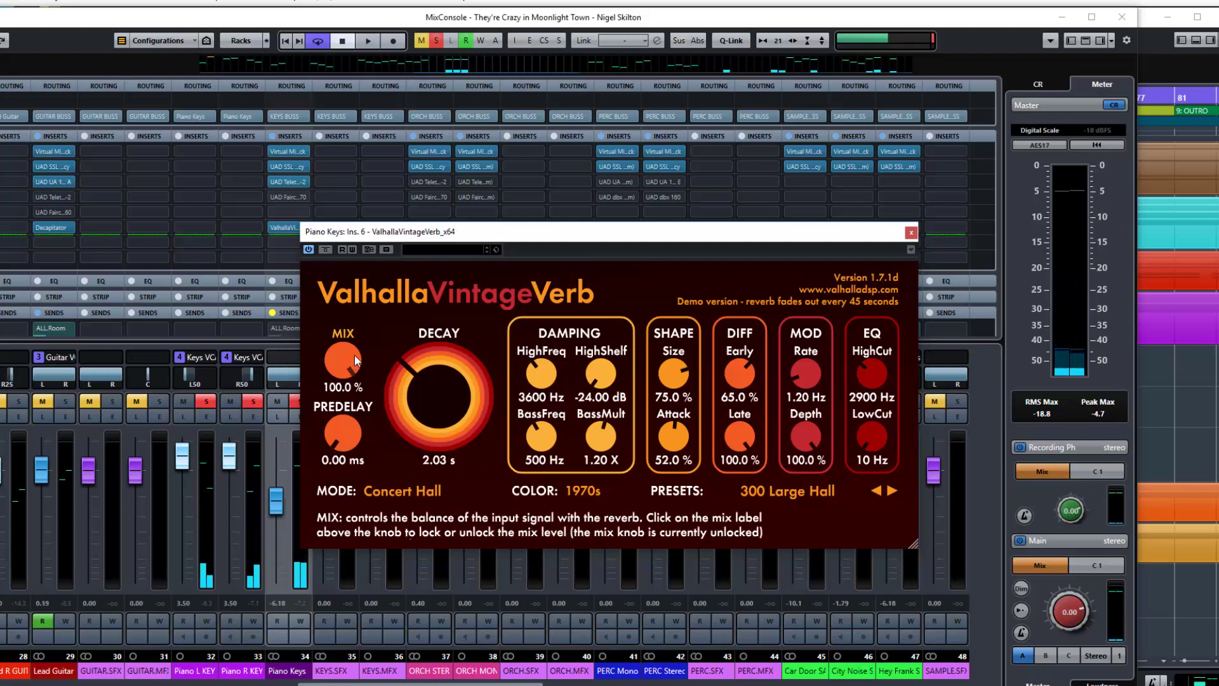
key(space)
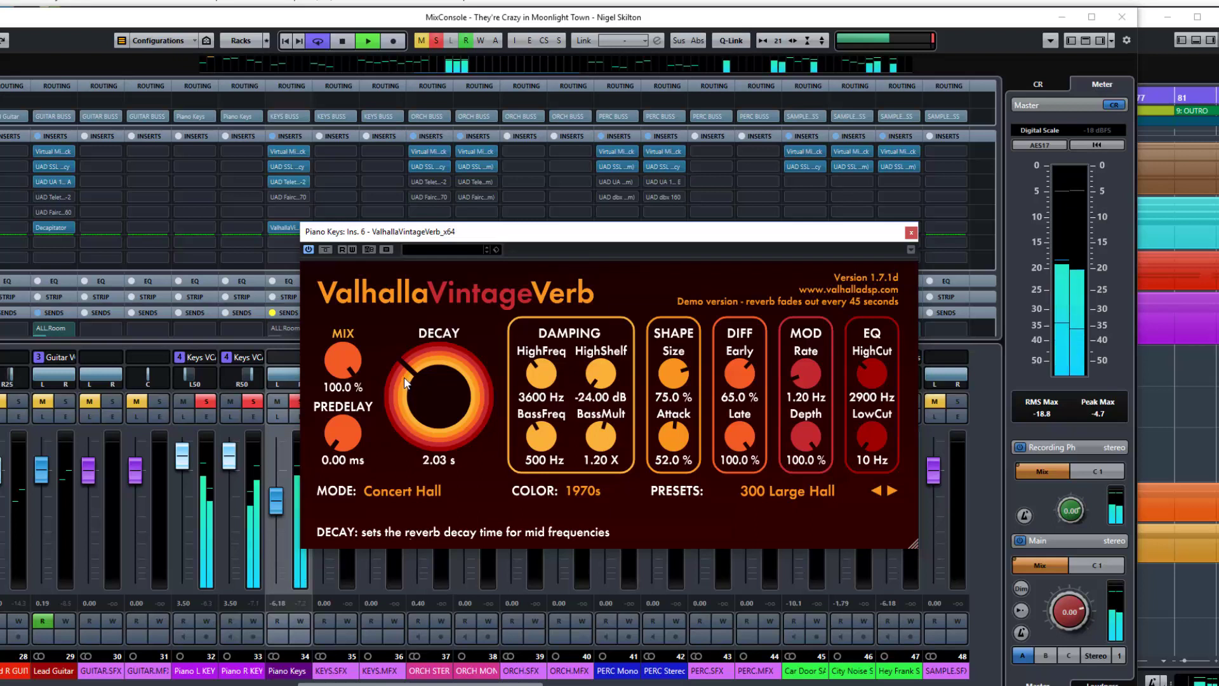
drag(405, 381, 407, 439)
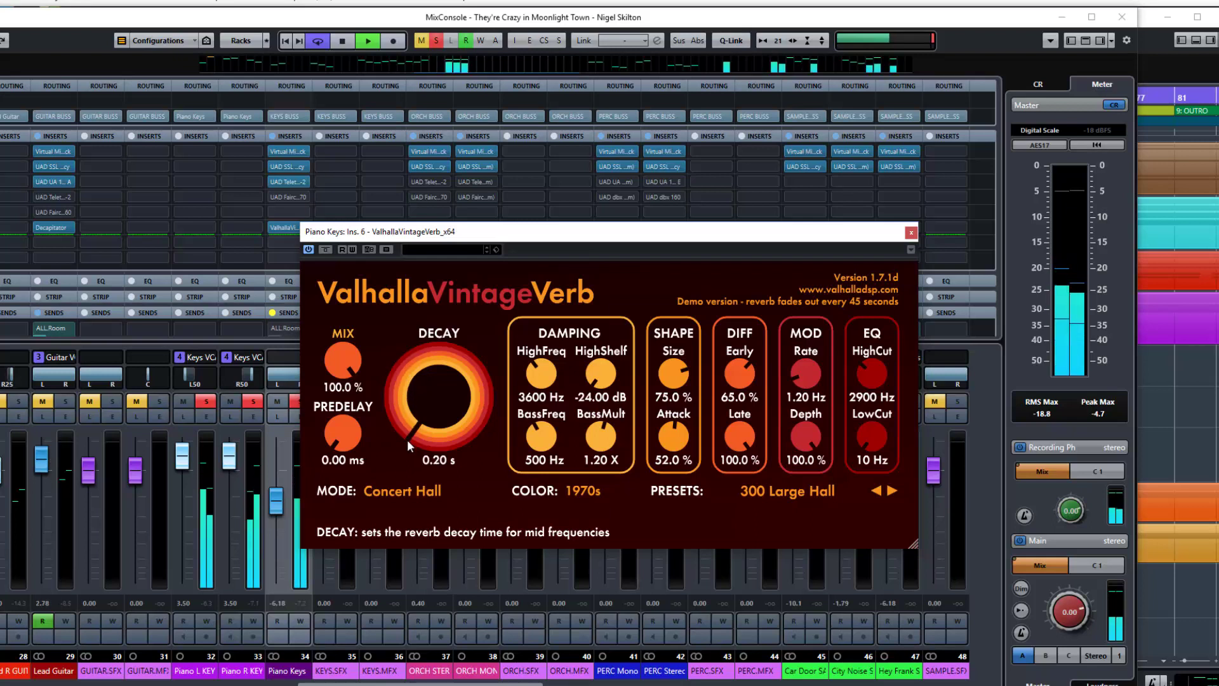
drag(406, 439, 429, 368)
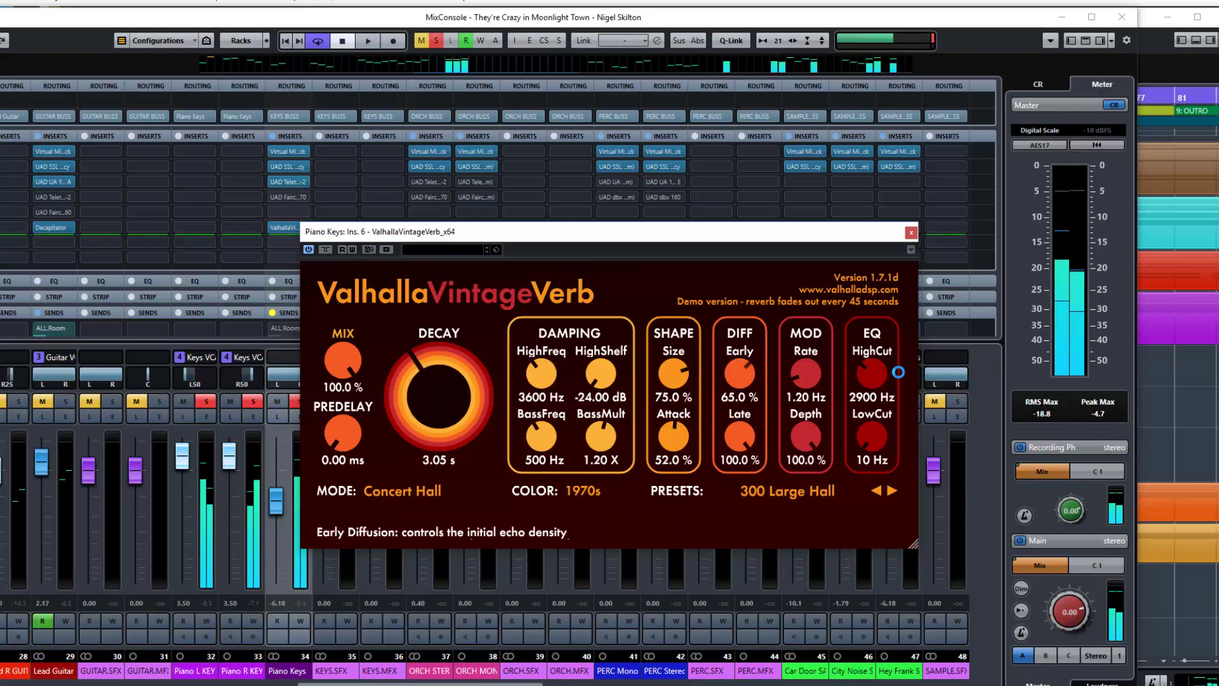
Step: Set the EQ high cut to 20000 Hz and reduce modulation depth, late and early diffusion, size and attack to 0%
drag(870, 373, 883, 229)
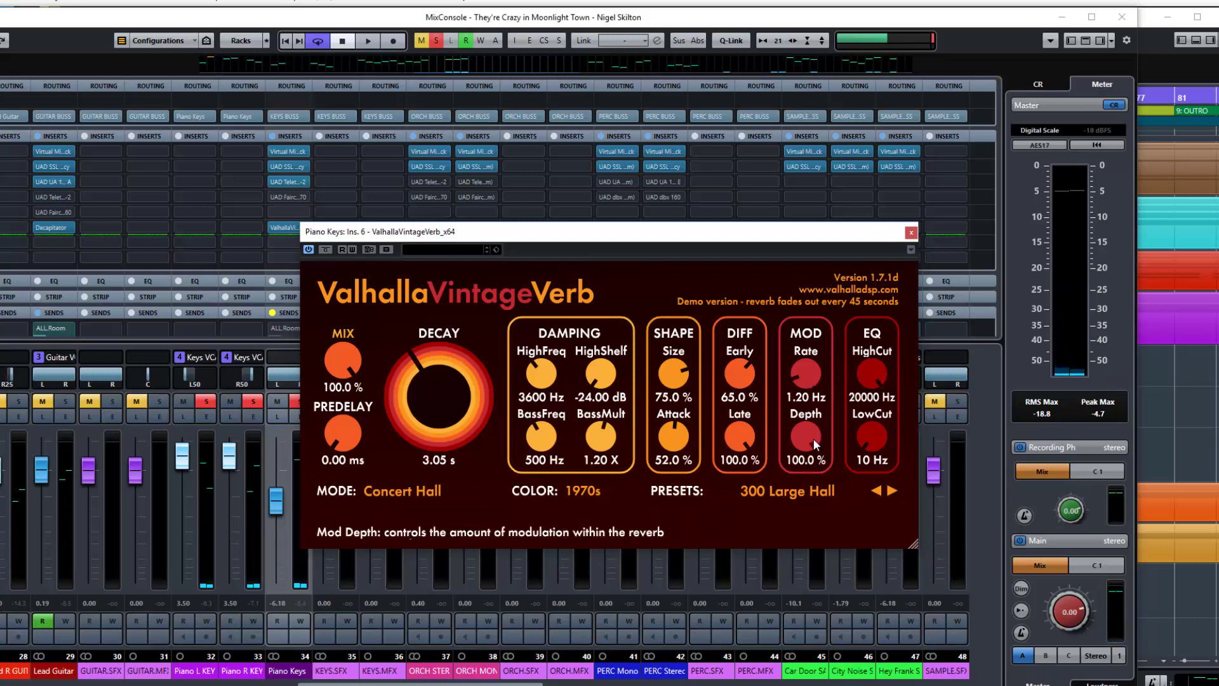
drag(815, 444, 799, 667)
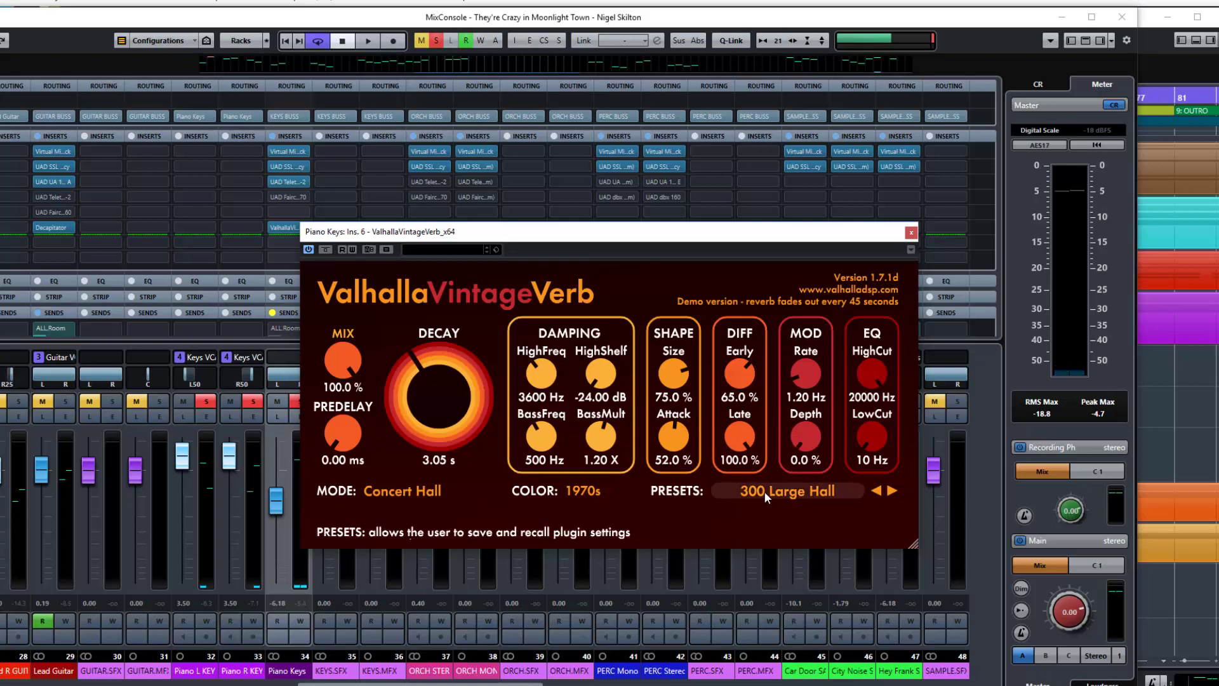
drag(740, 434, 735, 630)
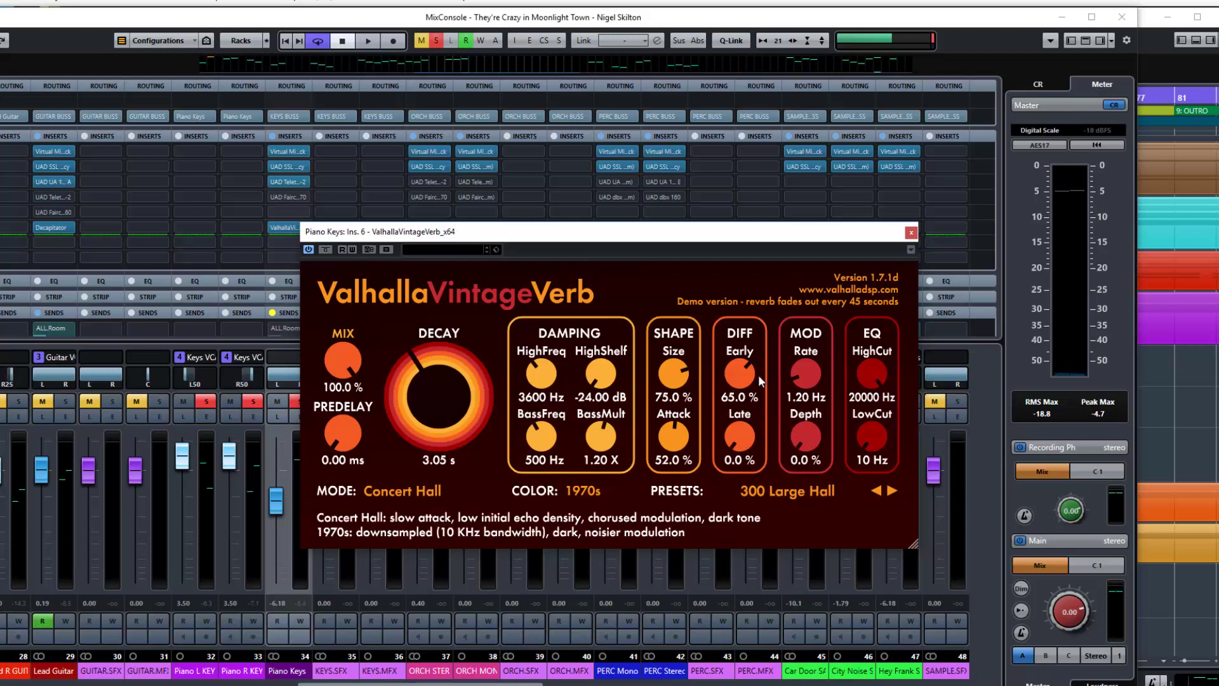
drag(759, 376, 715, 523)
drag(665, 362, 683, 529)
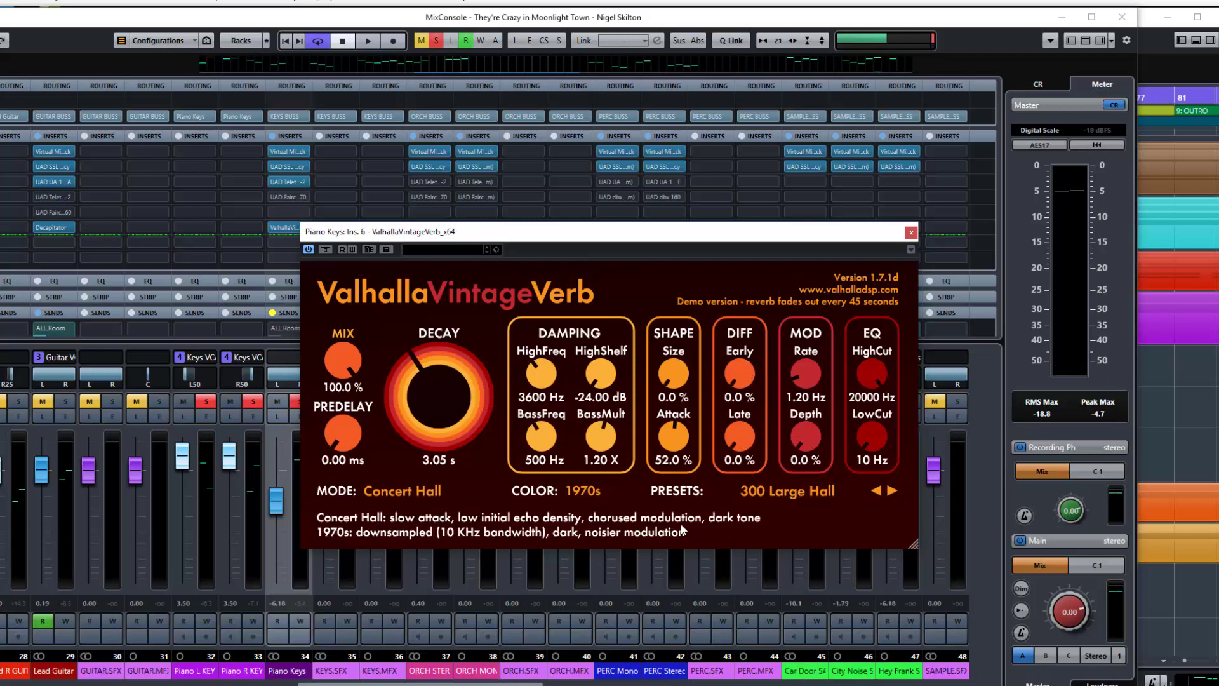
drag(673, 437, 657, 575)
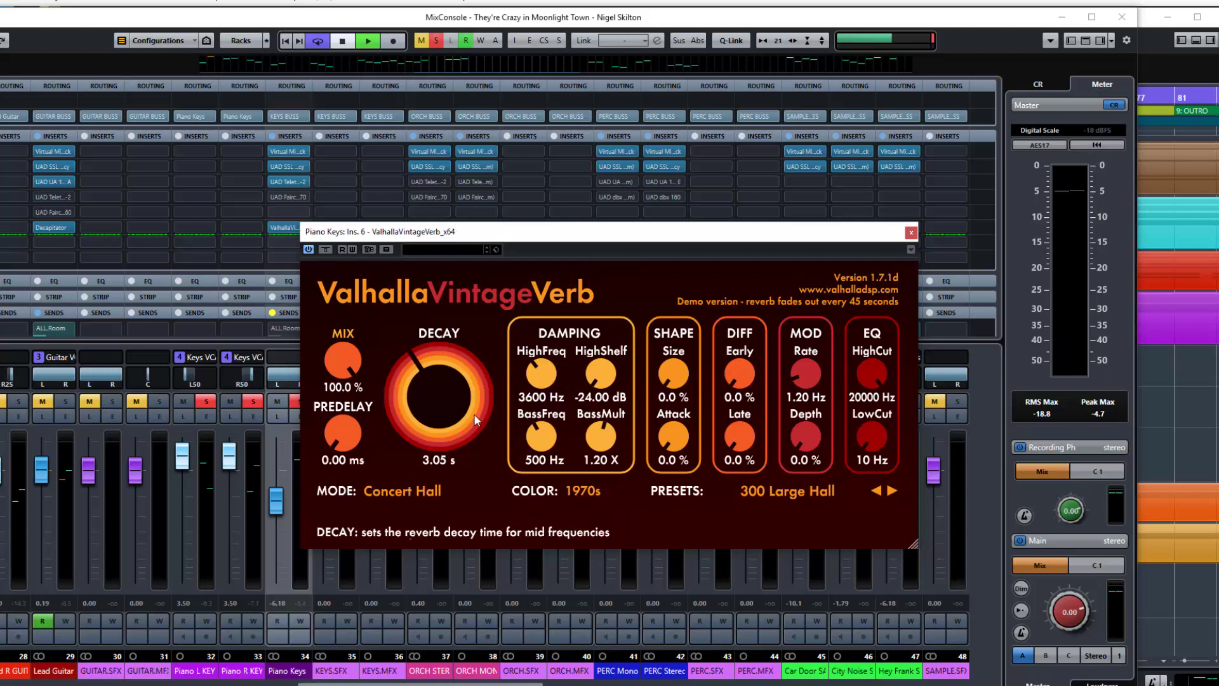
Step: Play the song, set the EQ high cut to 7940 Hz and low cut to 210 Hz, and raise modulation depth to 100%
key(space)
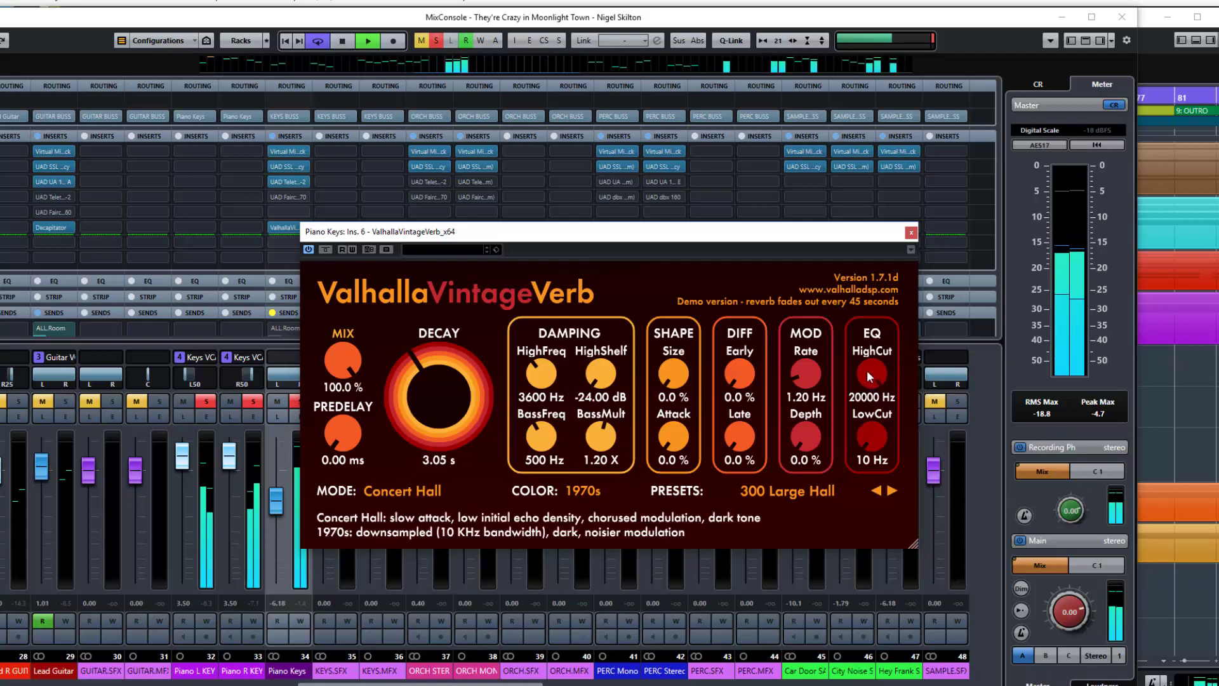
drag(868, 371, 870, 460)
drag(862, 474, 856, 534)
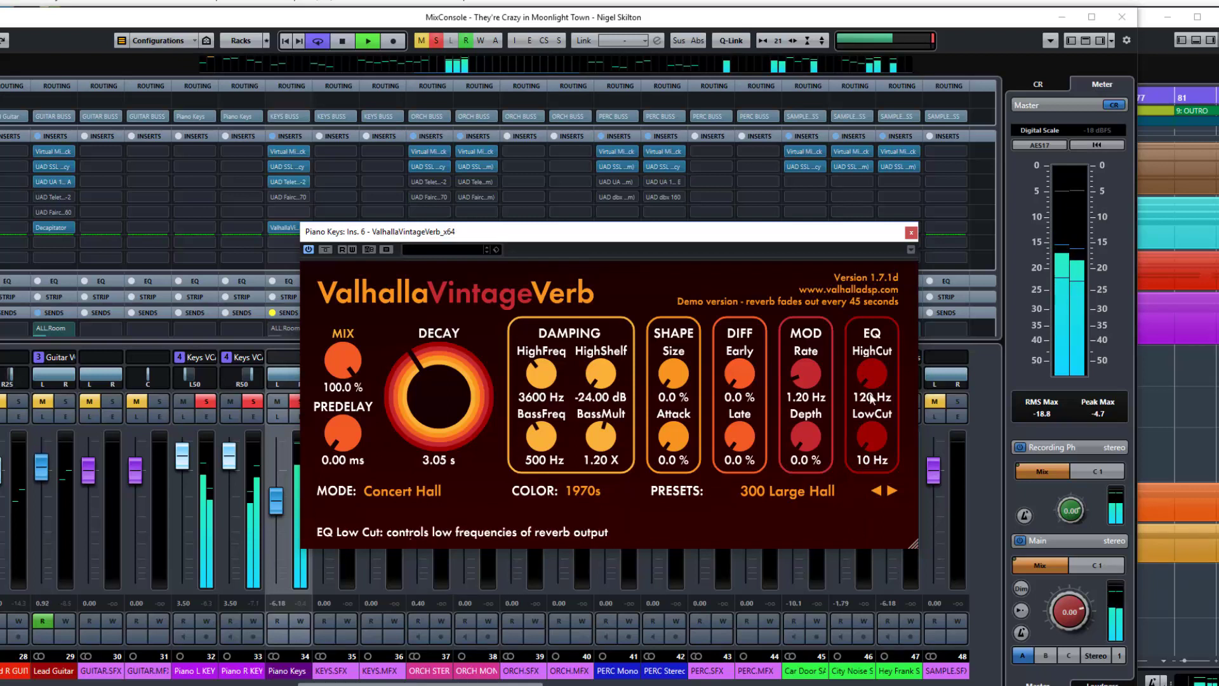
drag(868, 375, 866, 288)
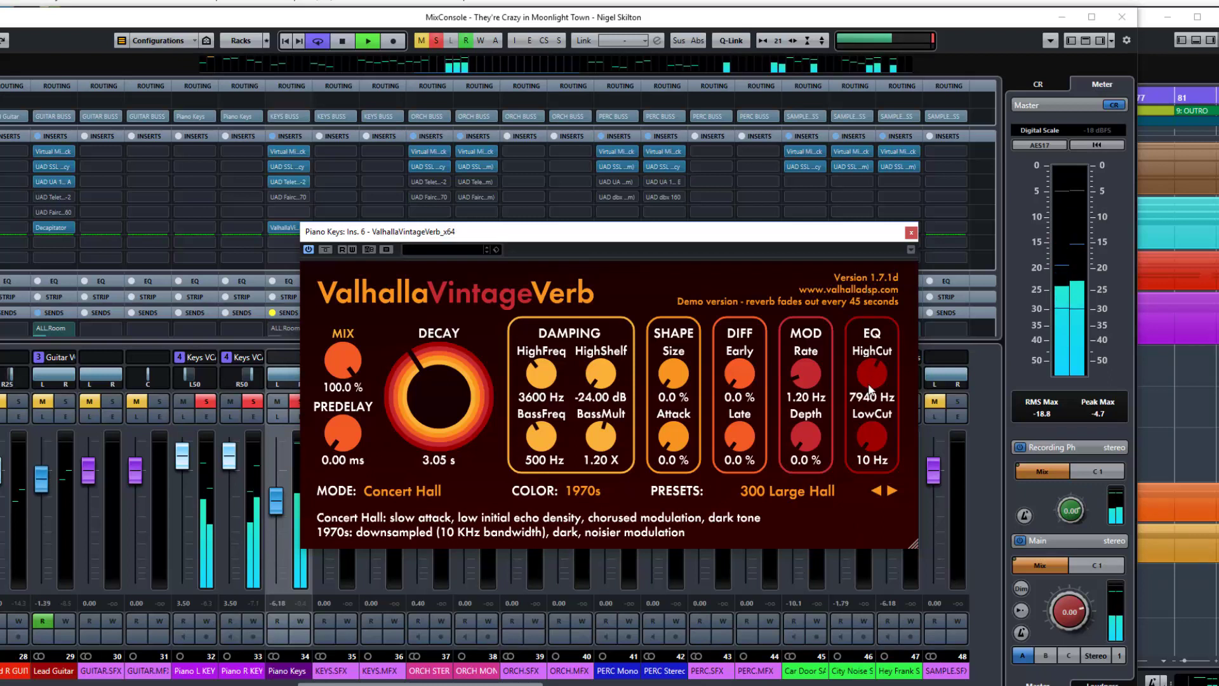
drag(871, 440, 799, 278)
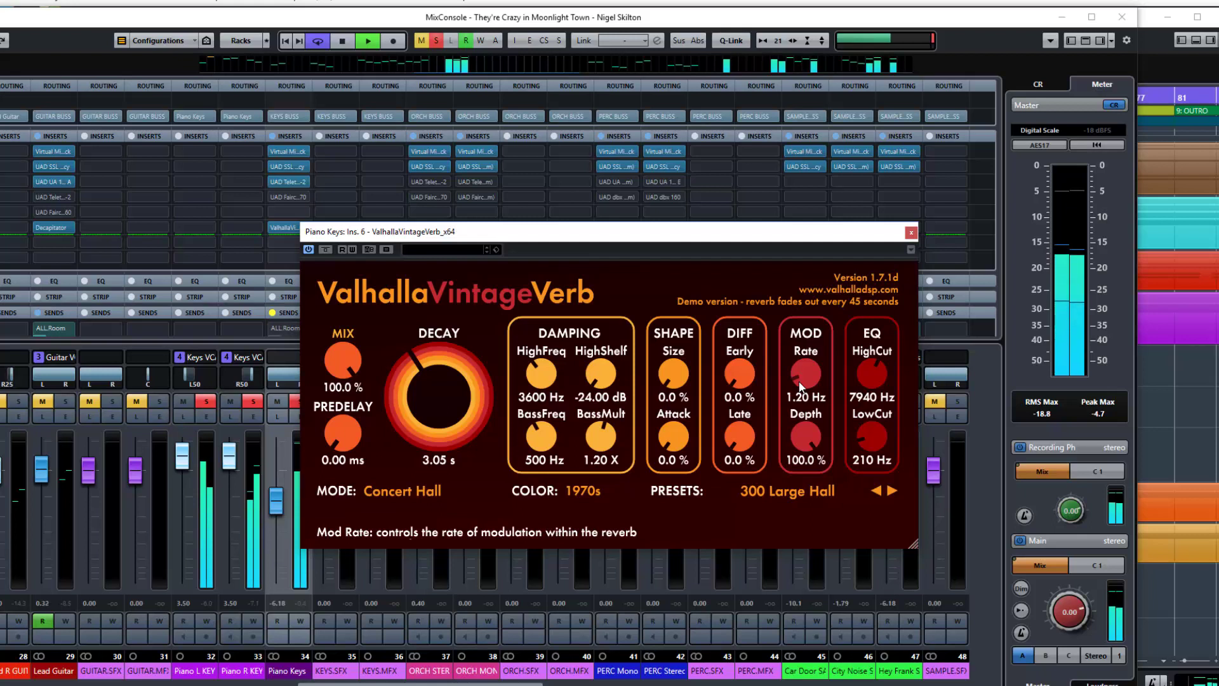
Step: Set the modulation rate to 2.70 Hz and reduce the modulation depth to 0%
mouse_move(801, 362)
mouse_down()
mouse_move(802, 243)
mouse_move(806, 352)
mouse_up()
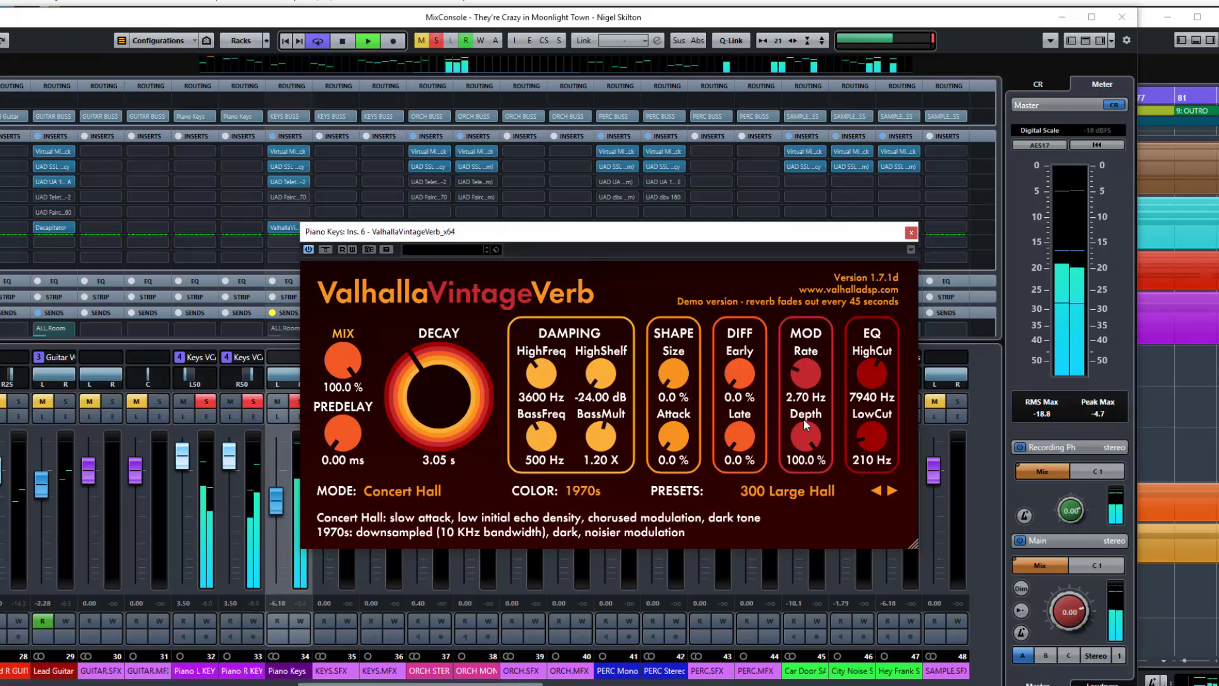
drag(806, 429, 799, 626)
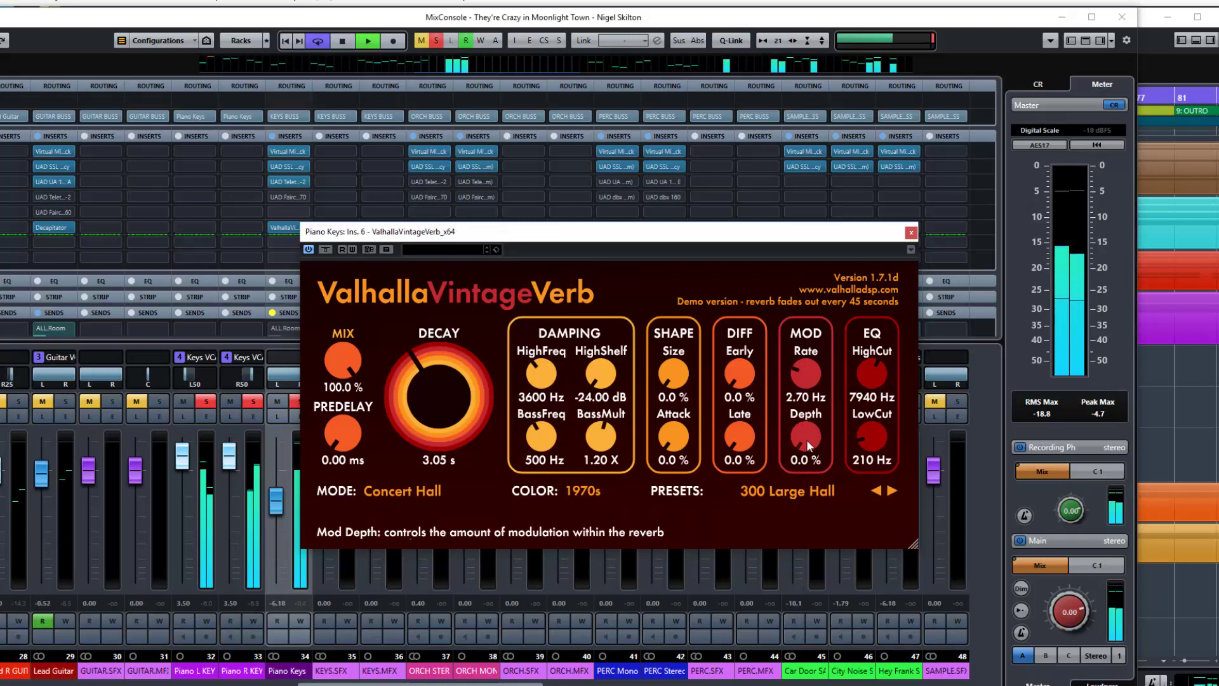
mouse_move(807, 440)
mouse_down()
mouse_move(806, 415)
mouse_move(795, 440)
mouse_up()
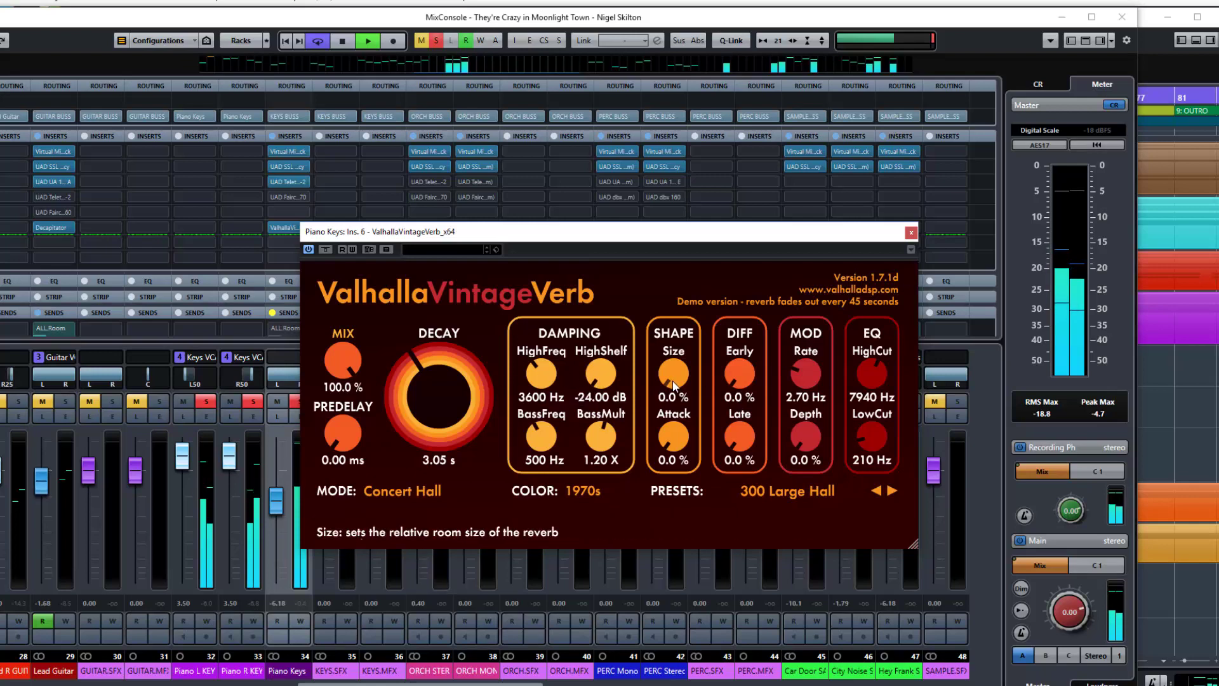
Step: Audition the reverb size at 100% and 55.6%, and set it to 38.4%
drag(674, 386, 668, 228)
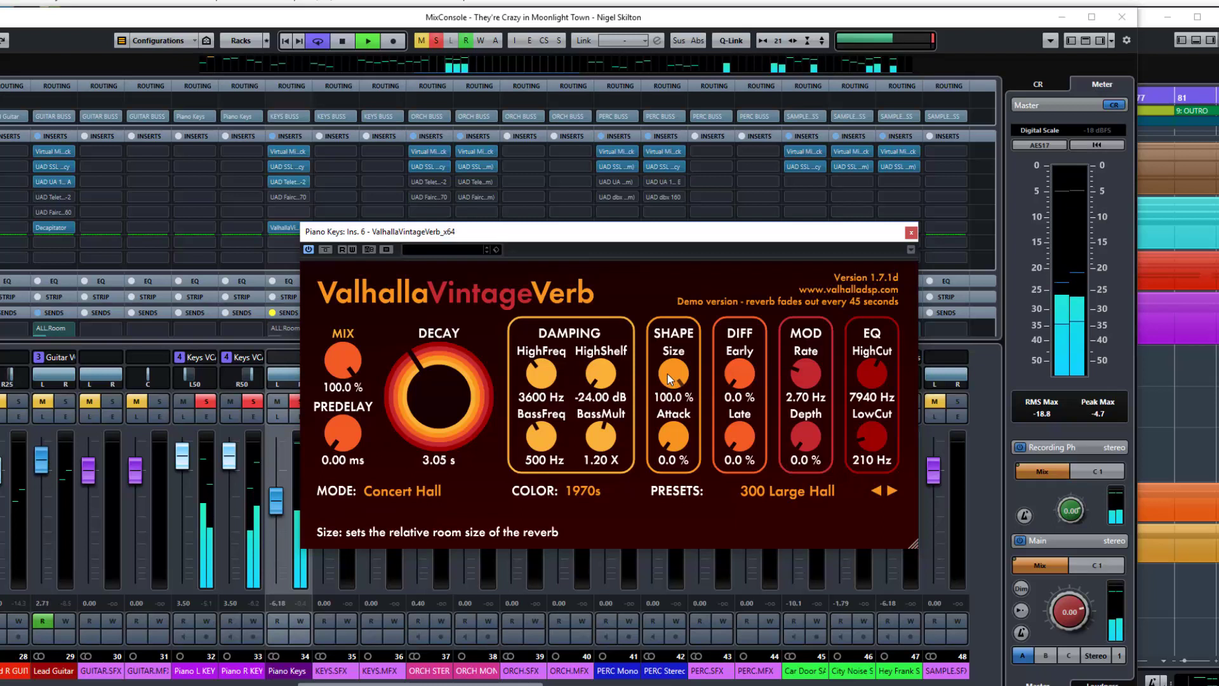
drag(668, 371, 670, 448)
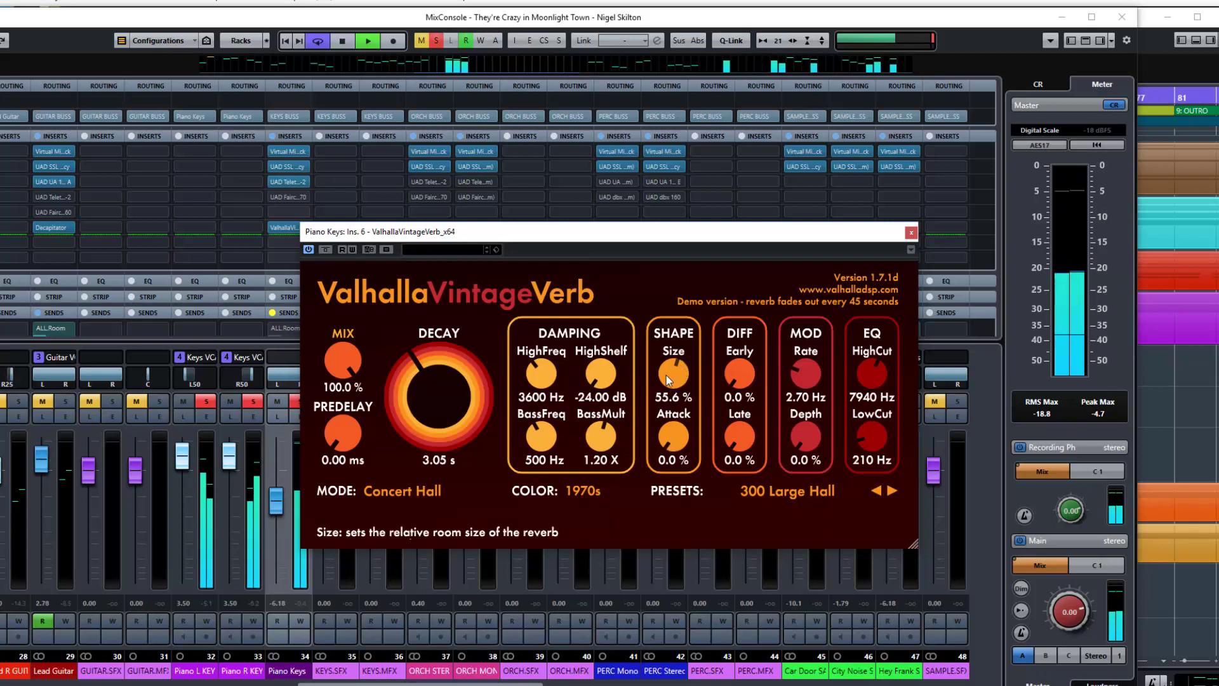
drag(669, 380, 671, 410)
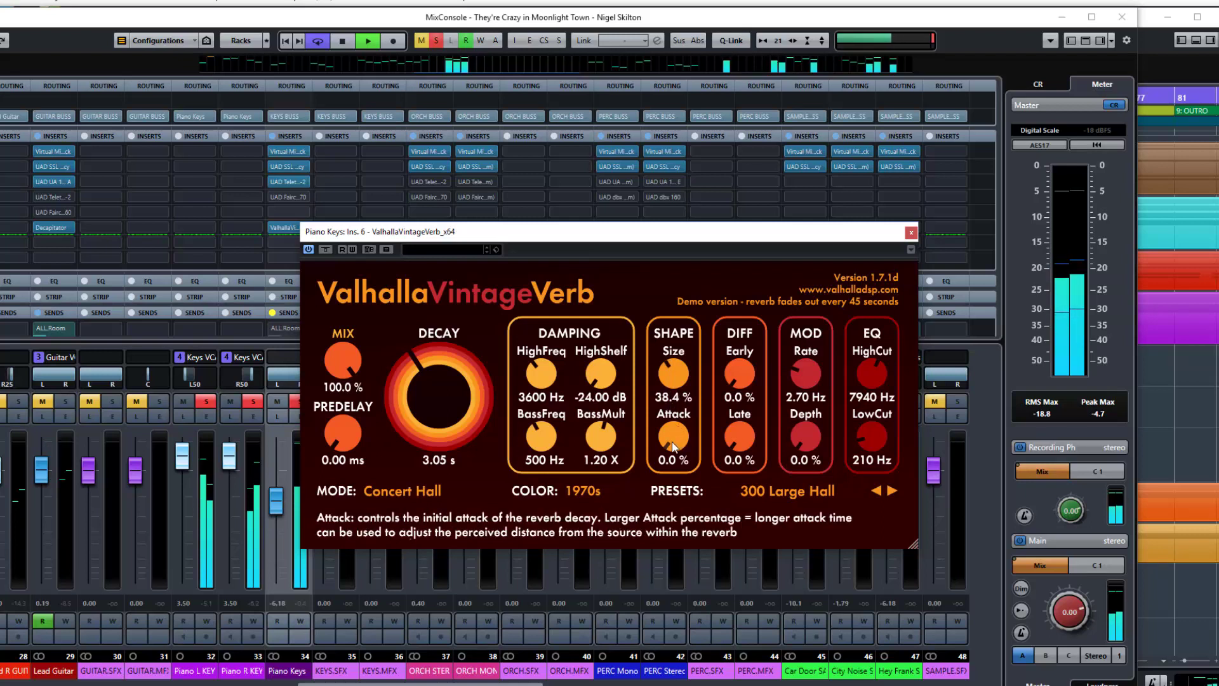
Step: Audition the reverb attack at 100% and 0.4%, and set it to 39.6%
drag(671, 417, 678, 240)
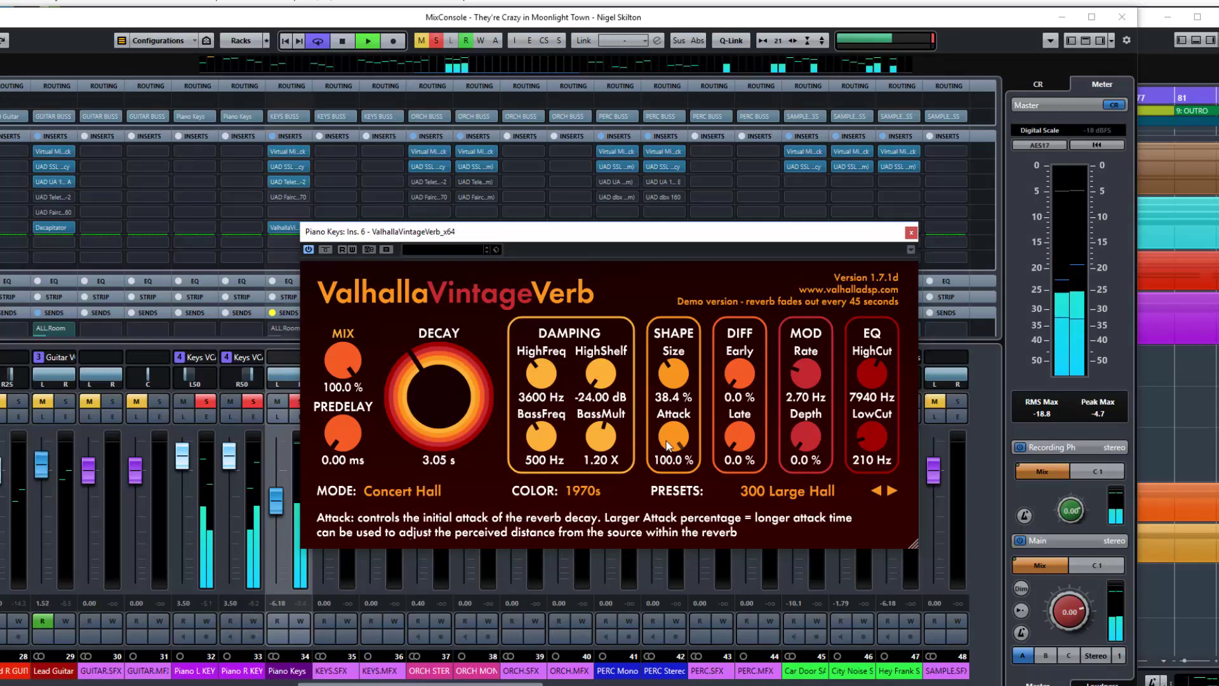
drag(669, 433, 643, 597)
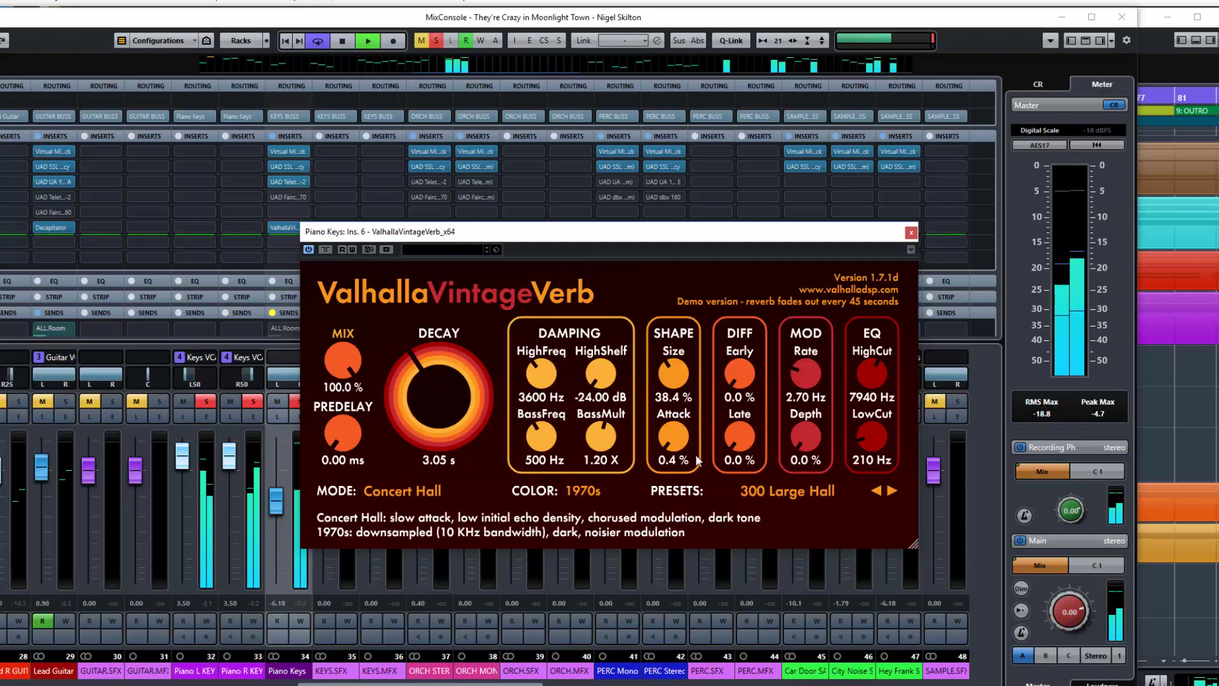
key(space)
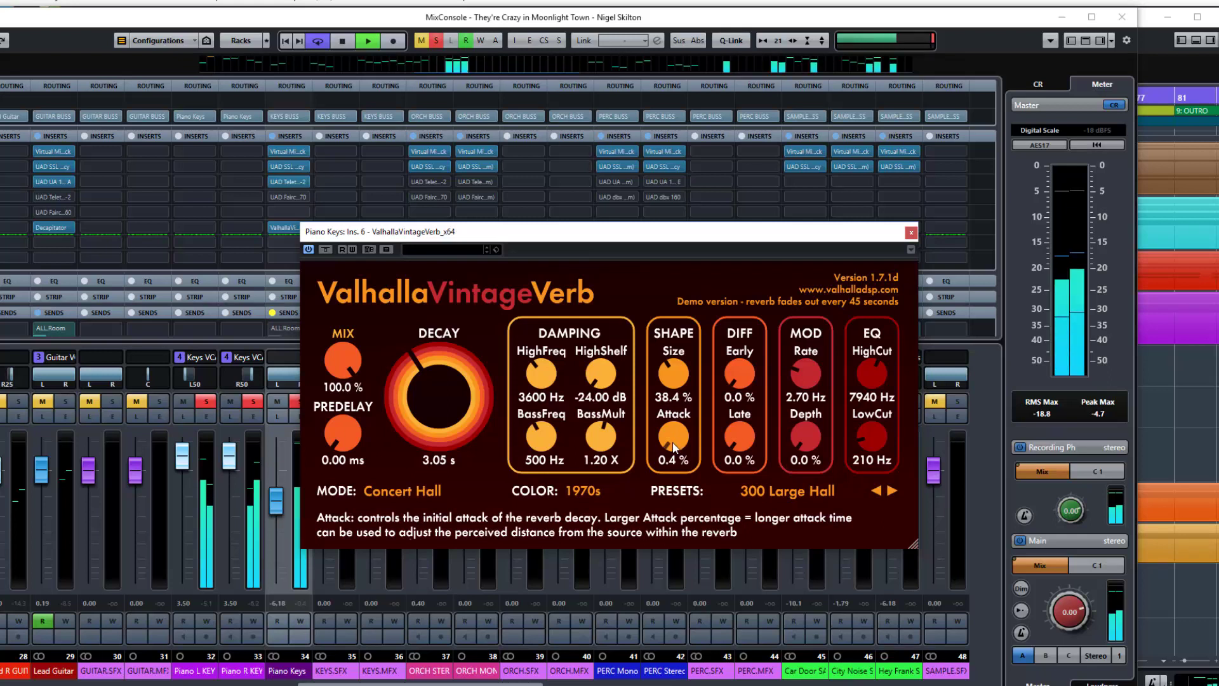
drag(675, 448, 687, 383)
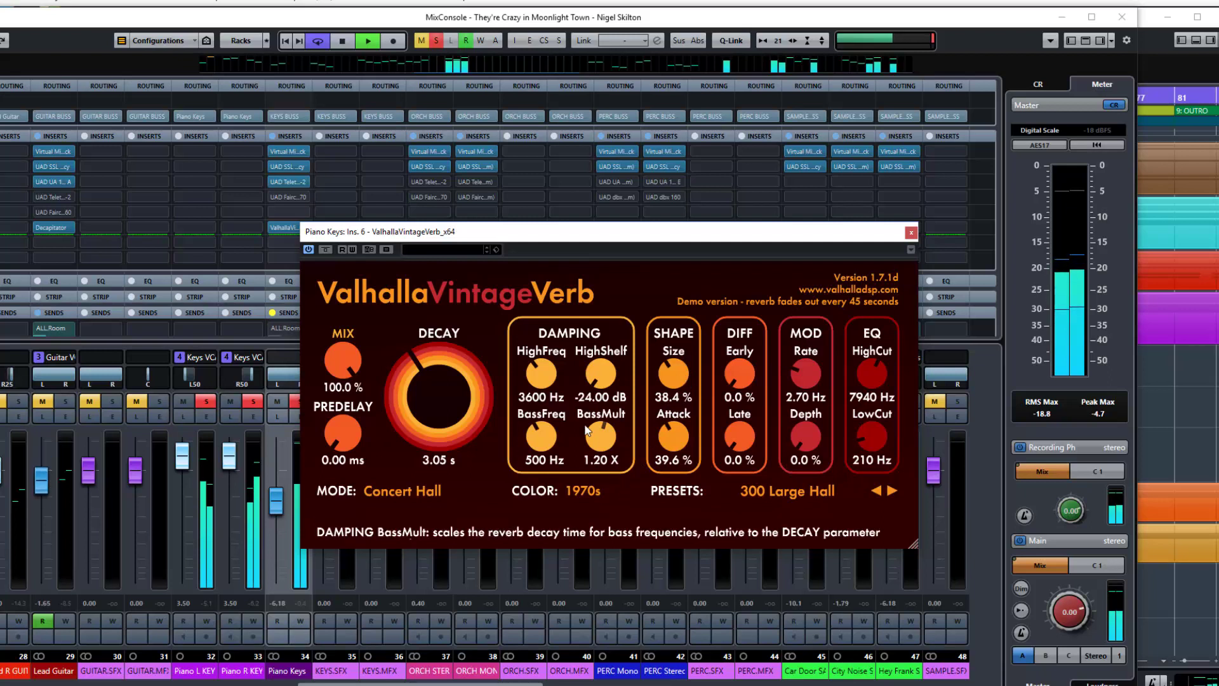
Step: Audition the high-frequency damping between 20000 Hz and 100 Hz, and set HighFreq to 8700 Hz and HighShelf to -9.41 dB
drag(538, 381, 537, 252)
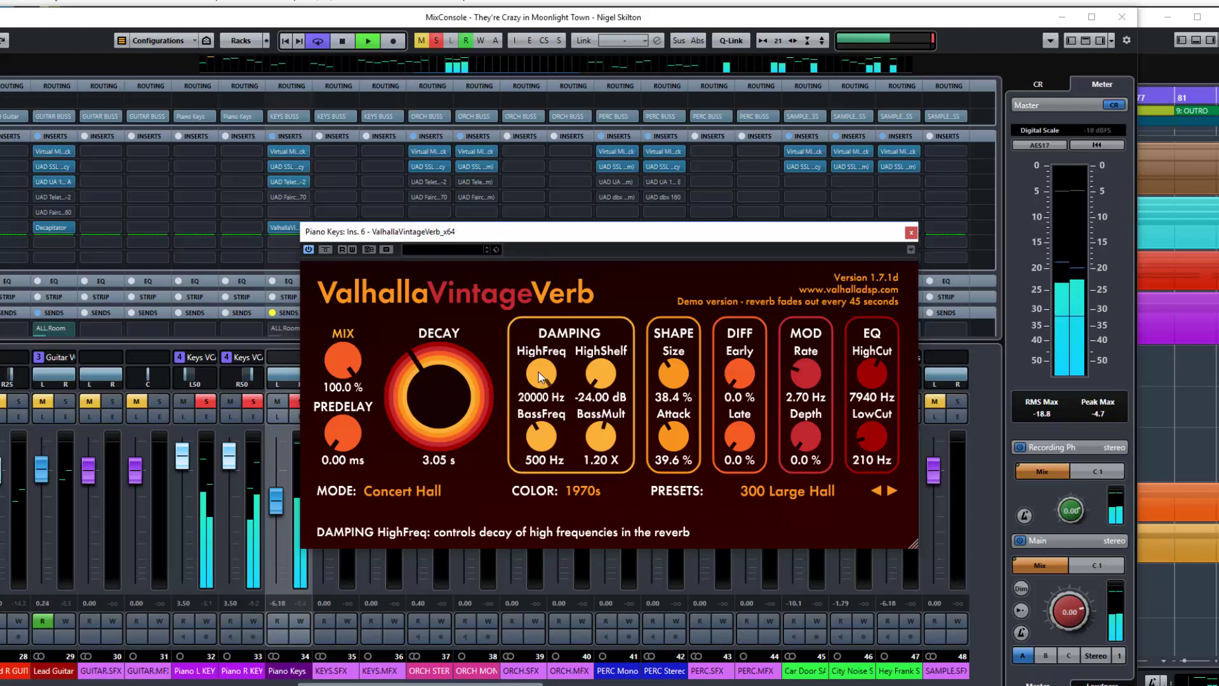
drag(538, 379, 502, 559)
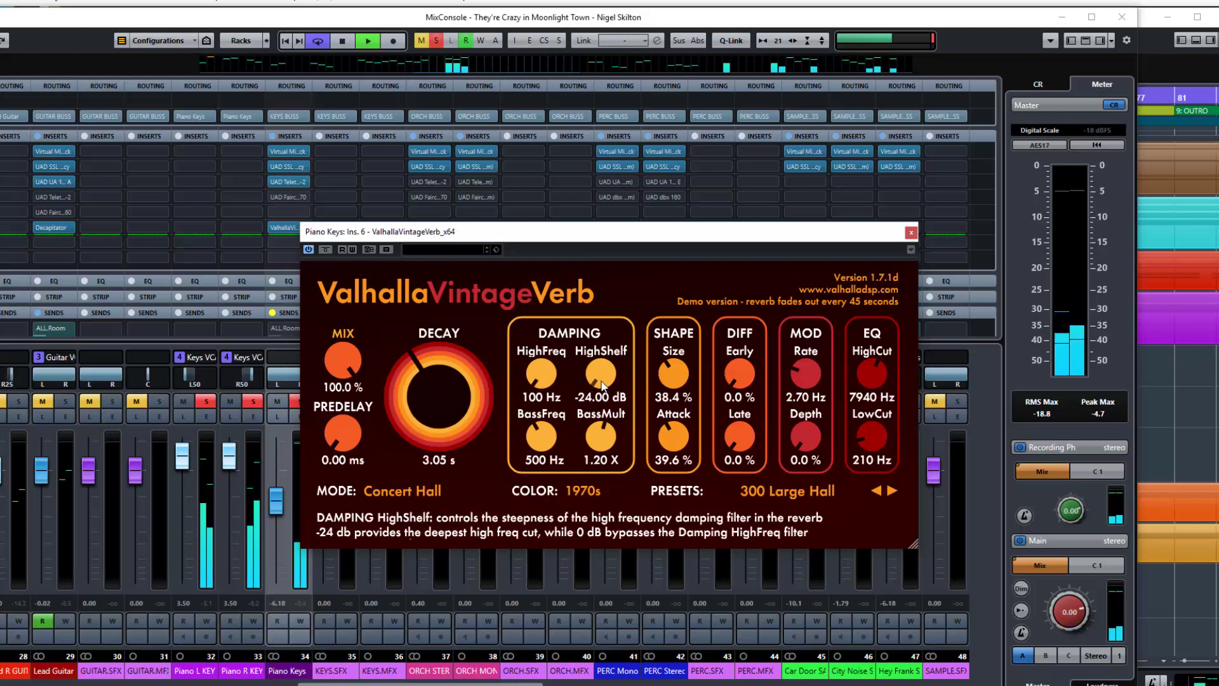
drag(602, 386, 601, 245)
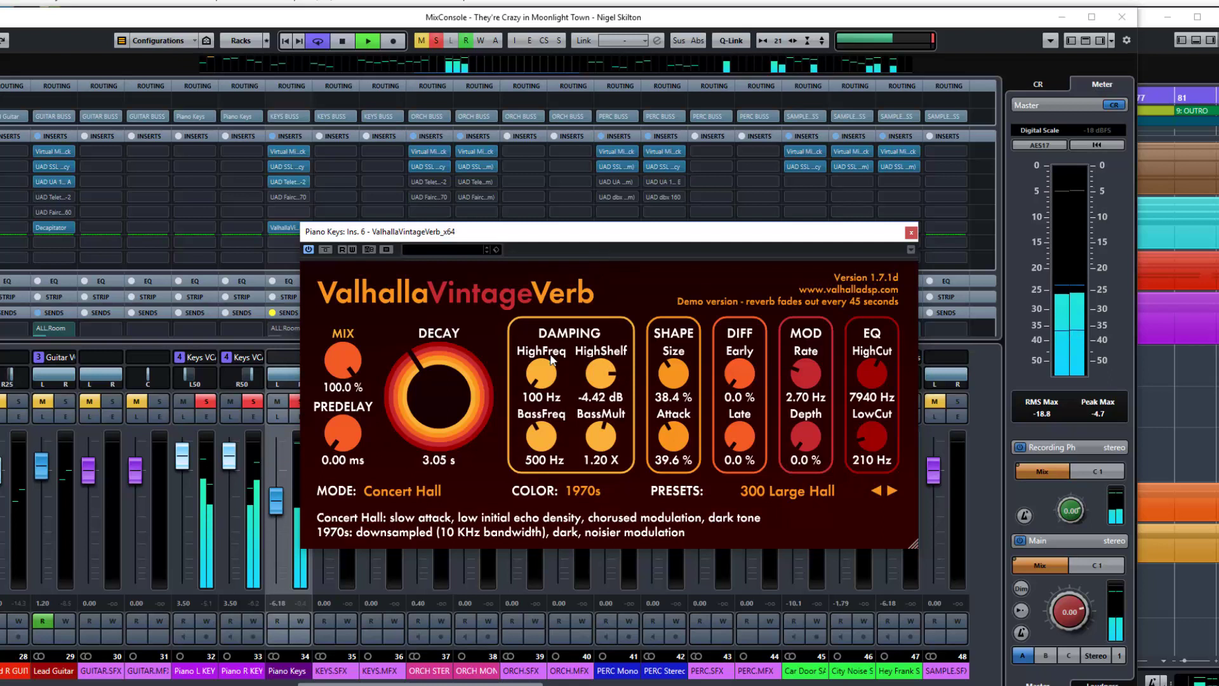
drag(544, 372, 558, 228)
drag(592, 382, 601, 411)
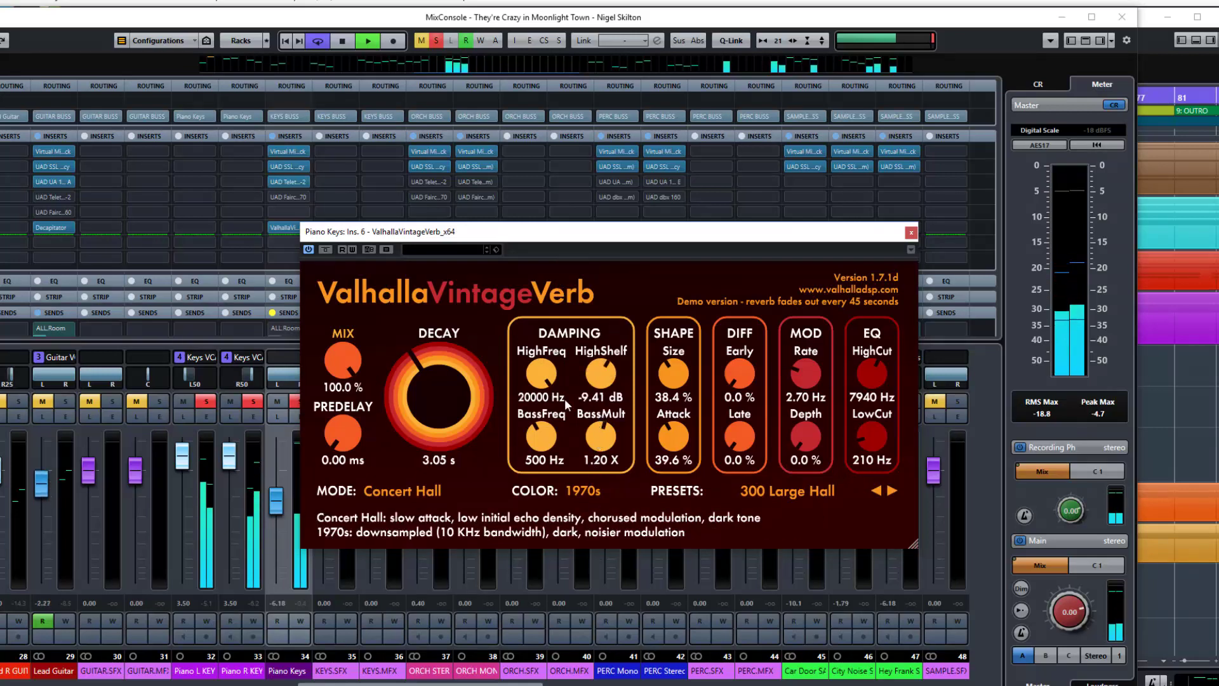
drag(543, 373, 544, 344)
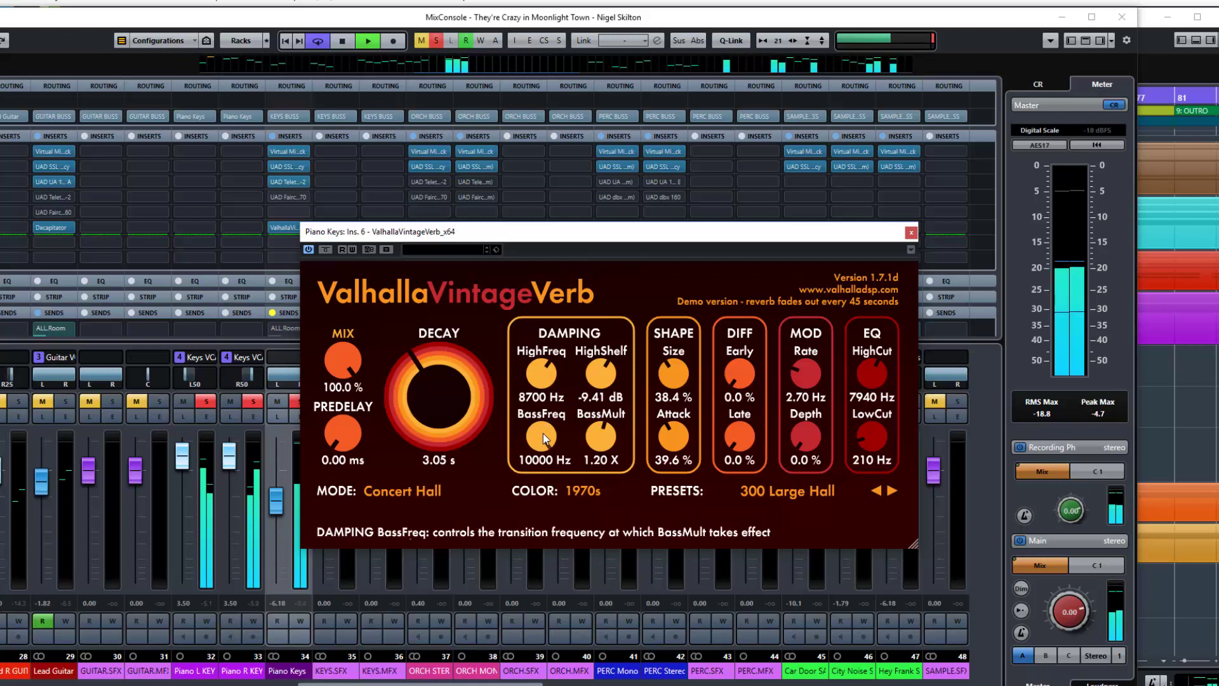
Step: Audition the damping BassFreq at 100 Hz and 6260 Hz, set BassMult to 4.00 X, and return BassFreq to 100 Hz
drag(543, 433, 556, 615)
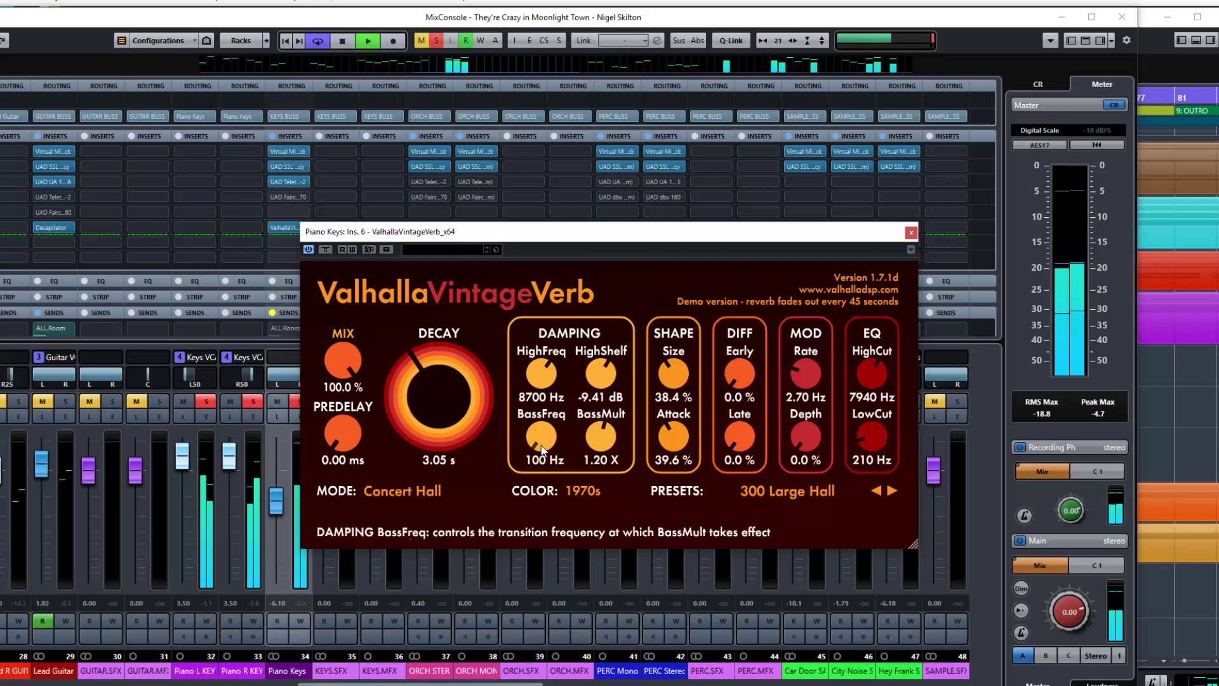
drag(543, 449, 529, 299)
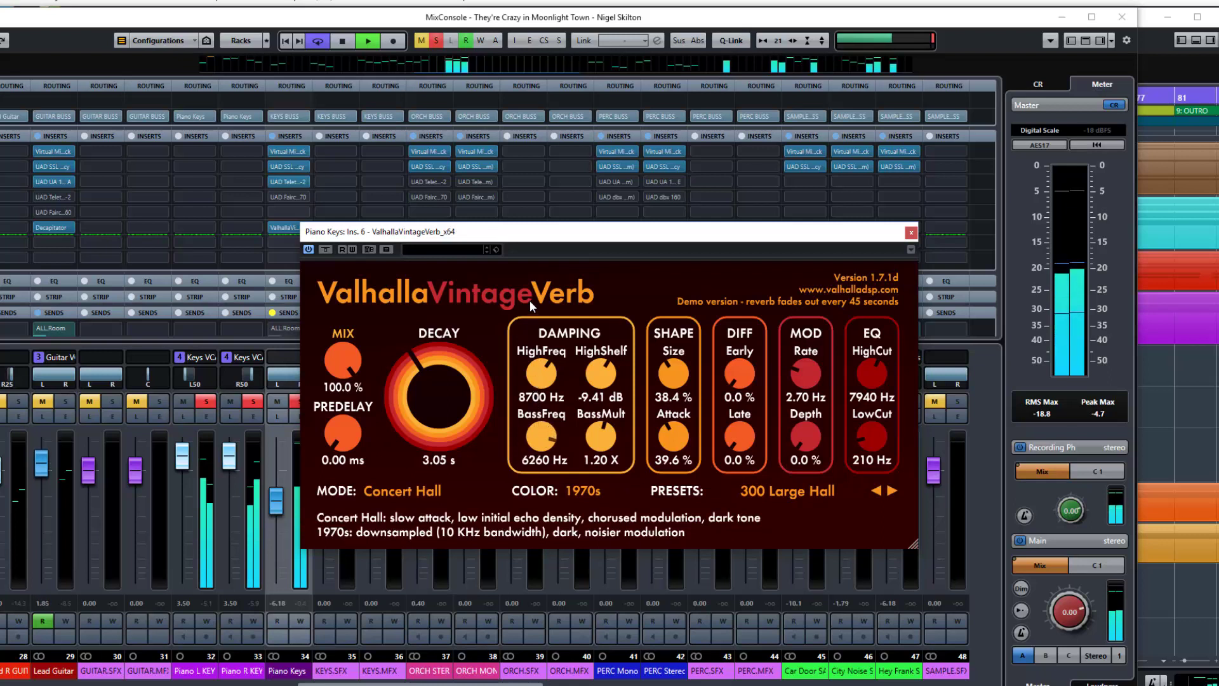
drag(594, 430, 607, 351)
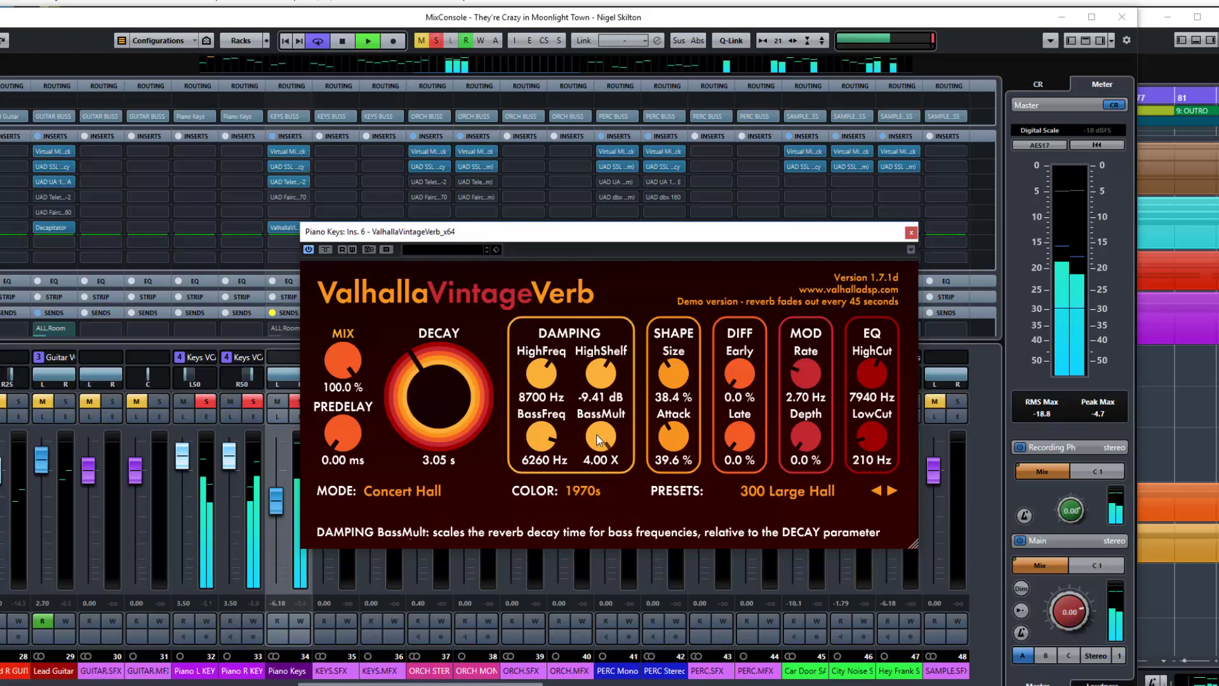
drag(539, 468, 547, 530)
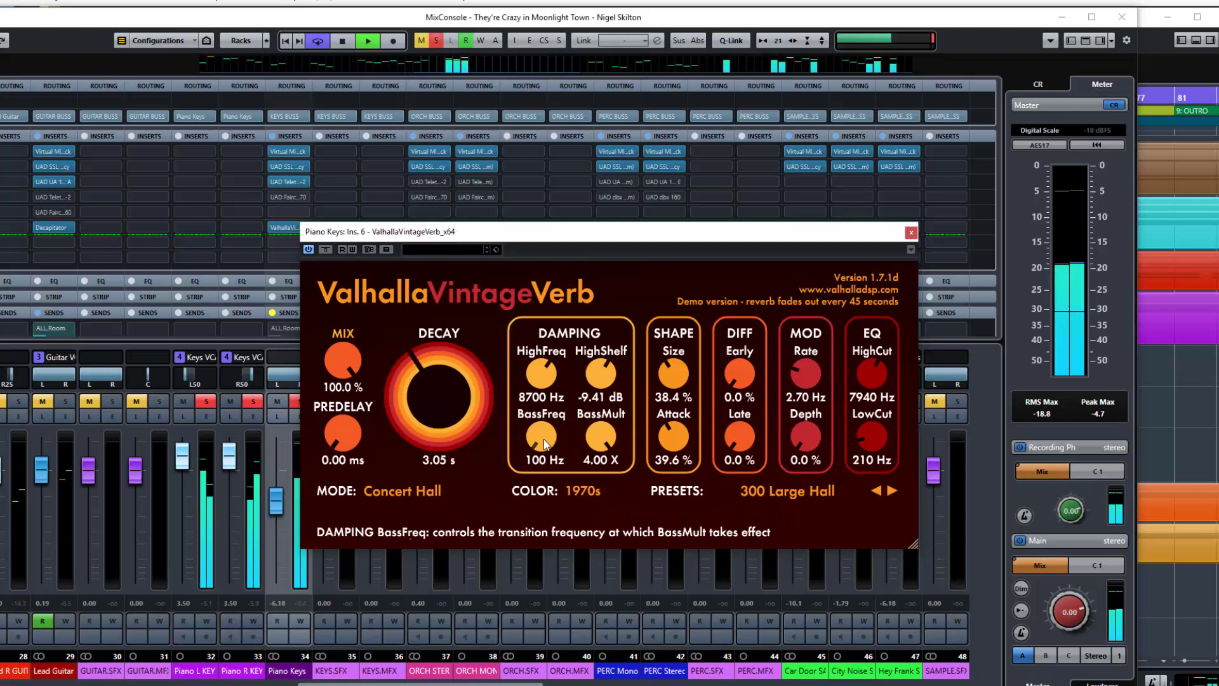
Step: Audition damping BassFreq at 150 Hz and 950 Hz with BassMult from 0.25 X to 4.00 X, set BassMult to 2.36 X, and stop playback
drag(543, 439, 603, 633)
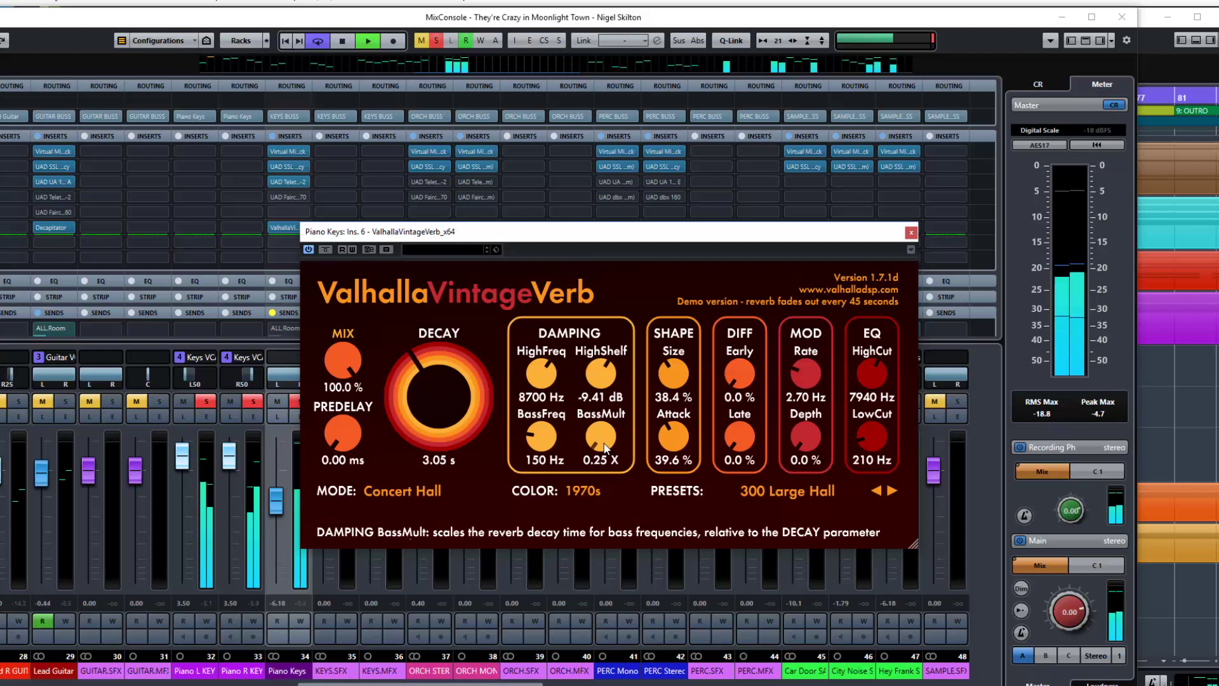
drag(604, 433, 593, 360)
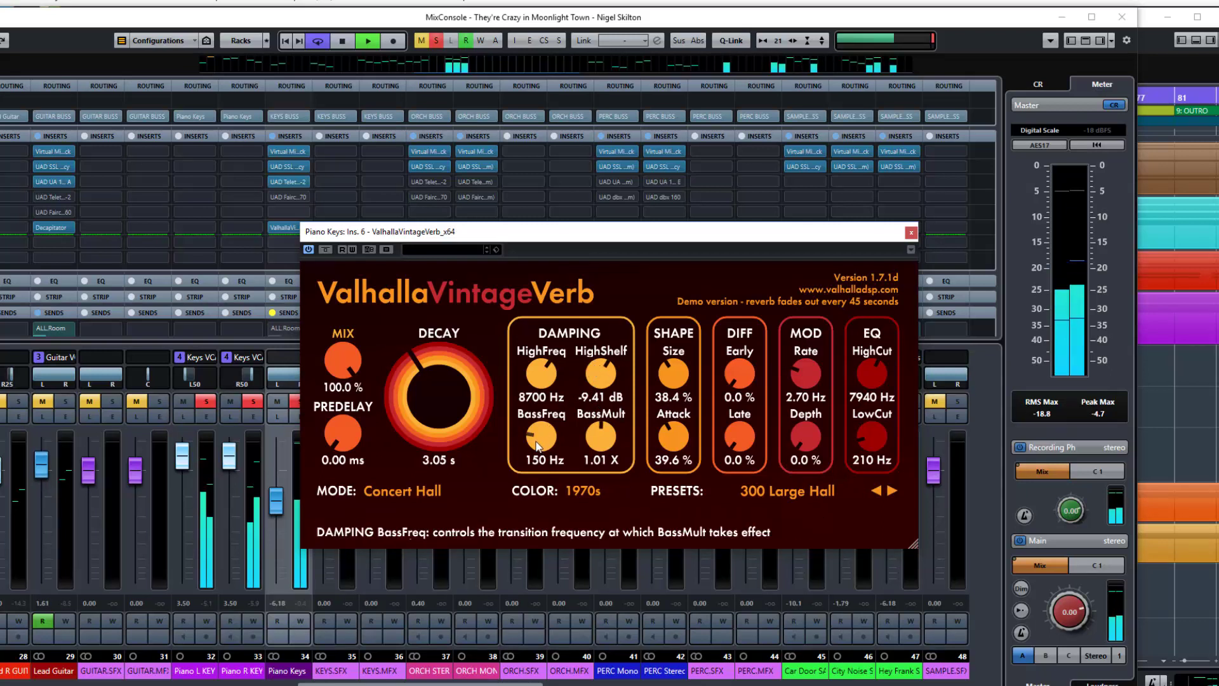
drag(540, 420, 595, 350)
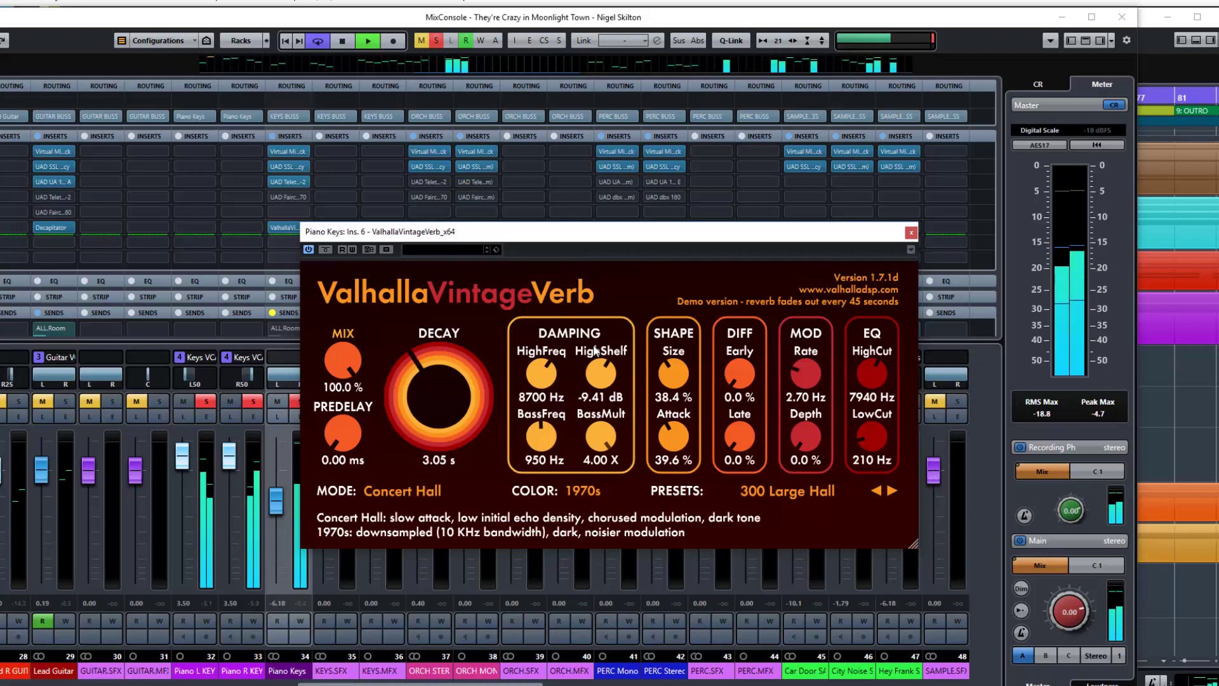
drag(595, 350, 614, 419)
key(space)
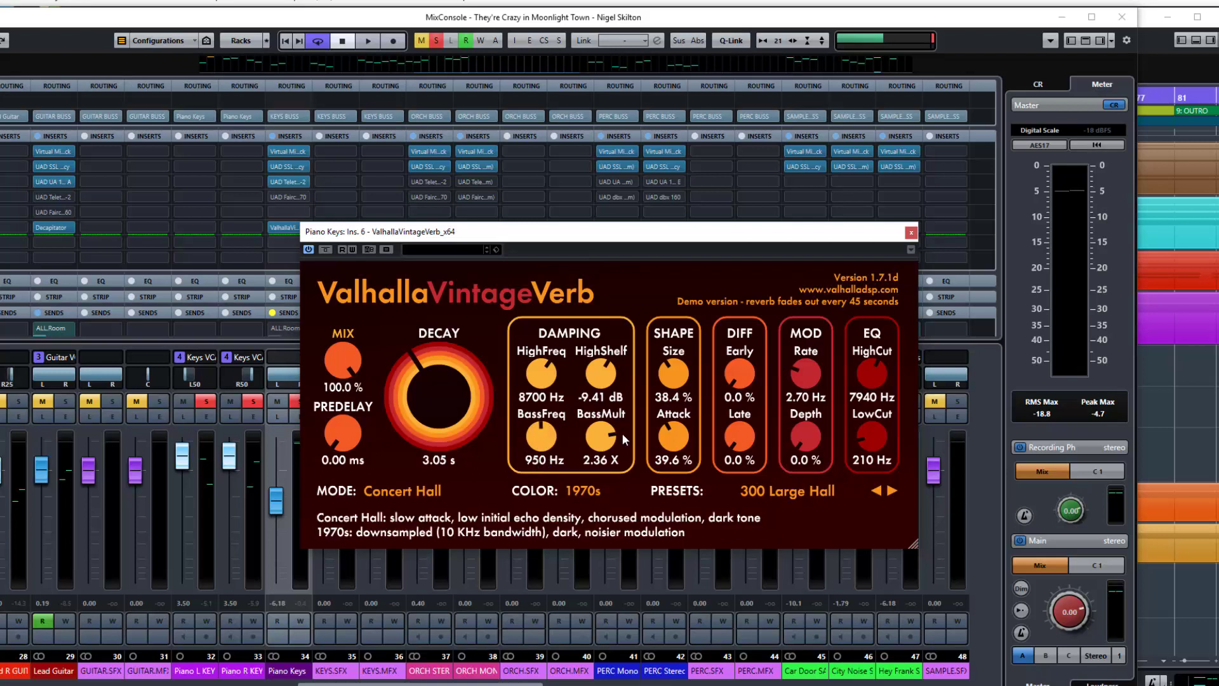
Step: Resume playback, audition BassMult between 3.37 X and 0.25 X with BassFreq set to 140 Hz, and settle BassMult on 0.97 X
key(space)
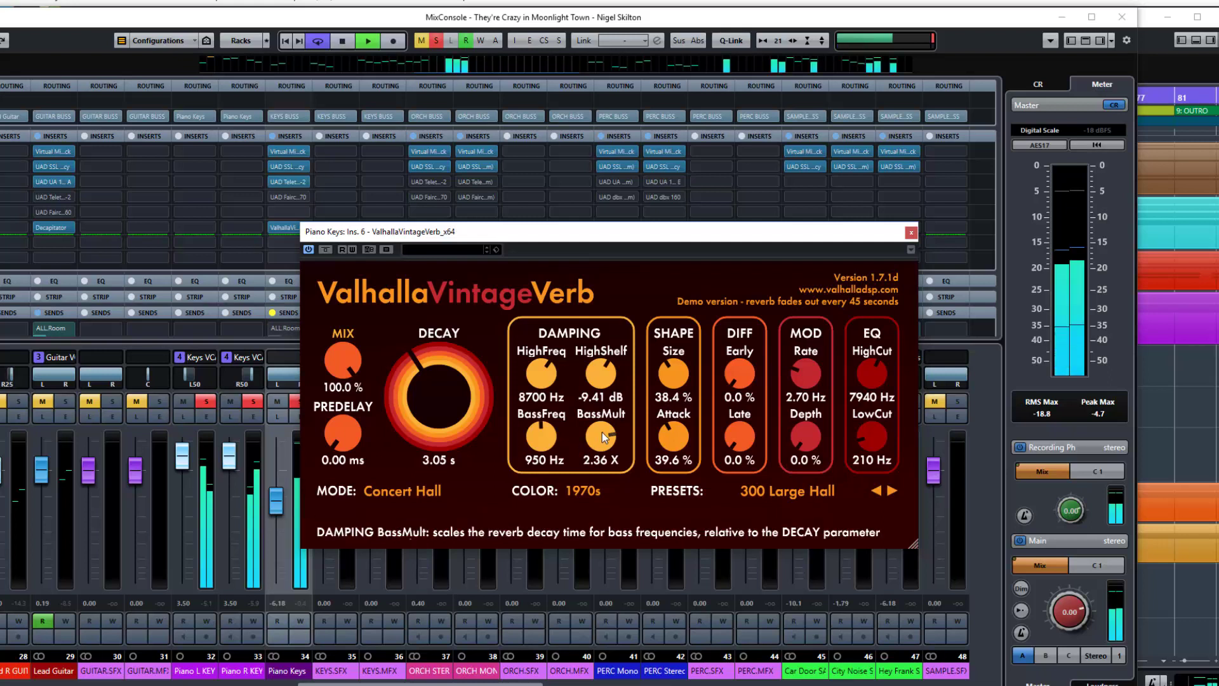
drag(602, 437, 616, 413)
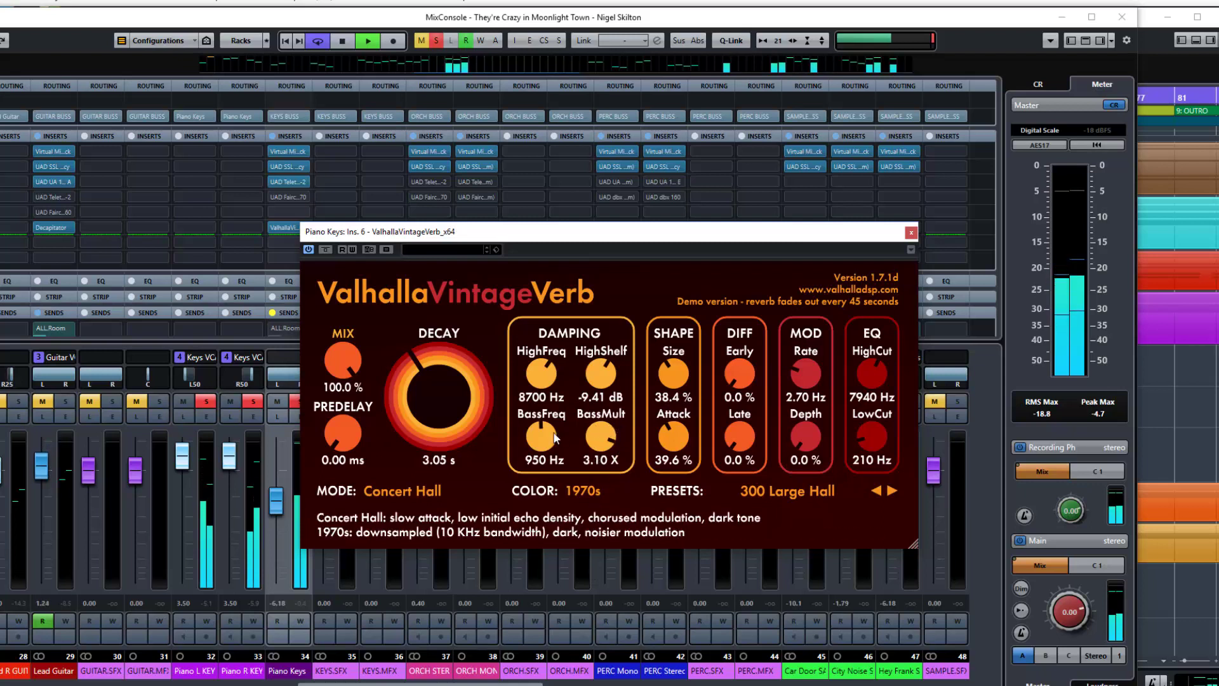
drag(541, 438, 540, 497)
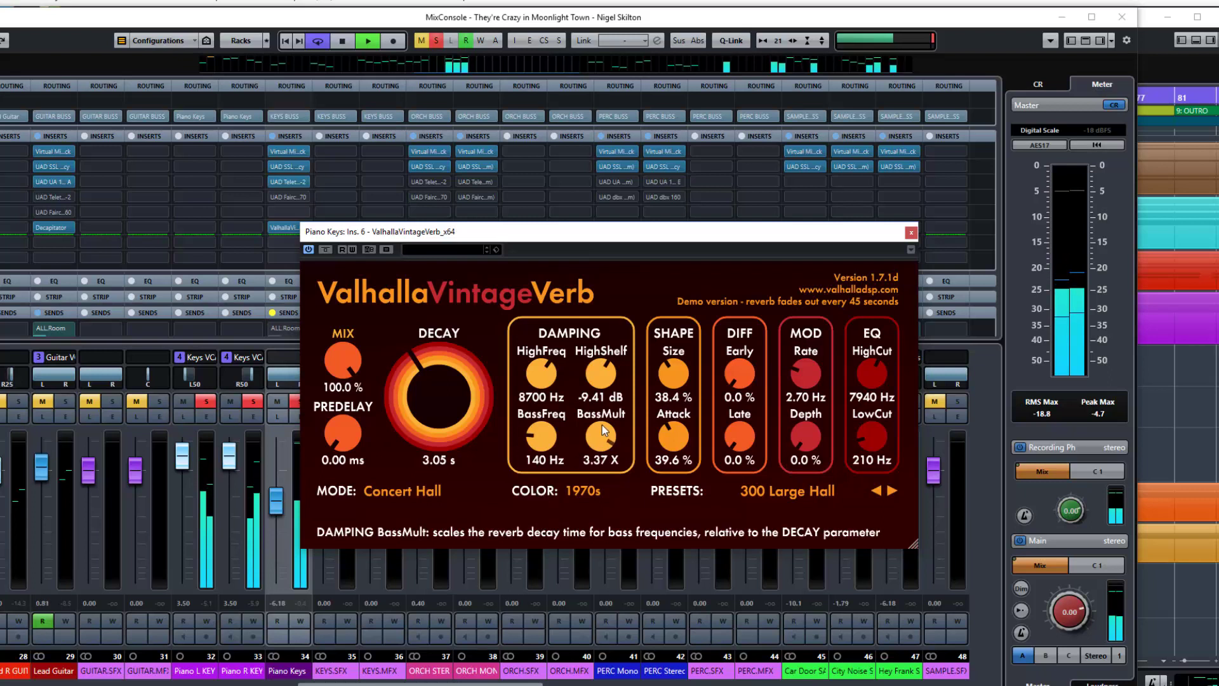
drag(602, 425, 589, 574)
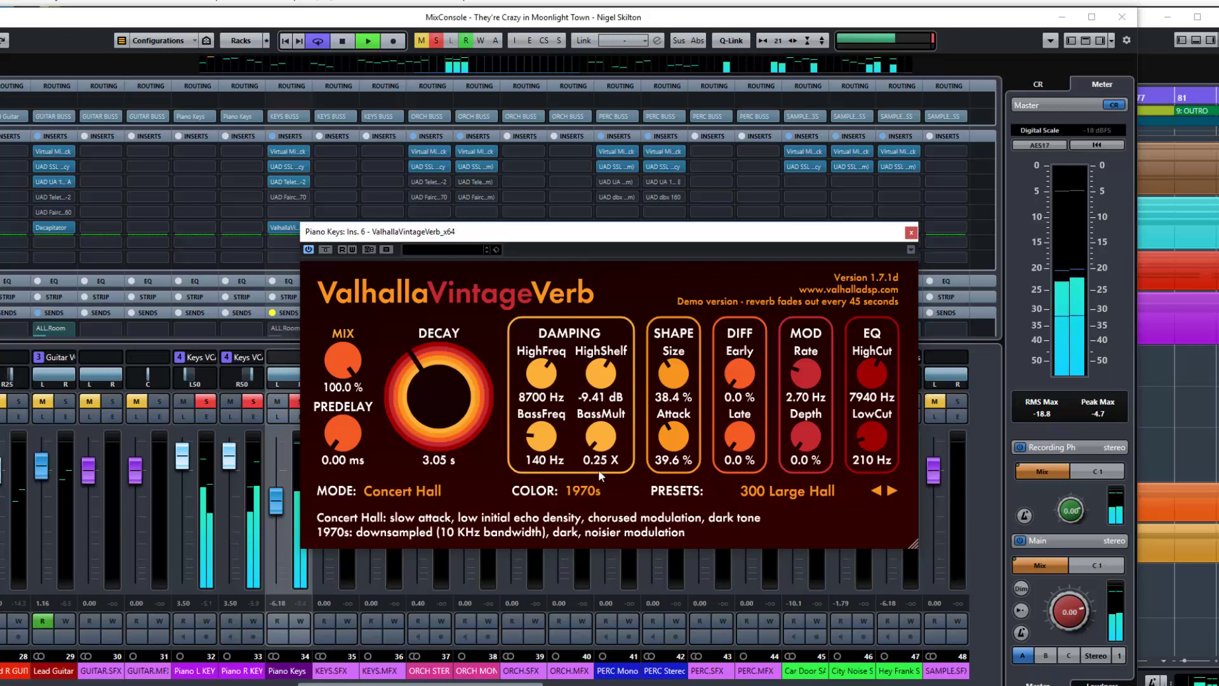
drag(604, 429, 616, 366)
key(space)
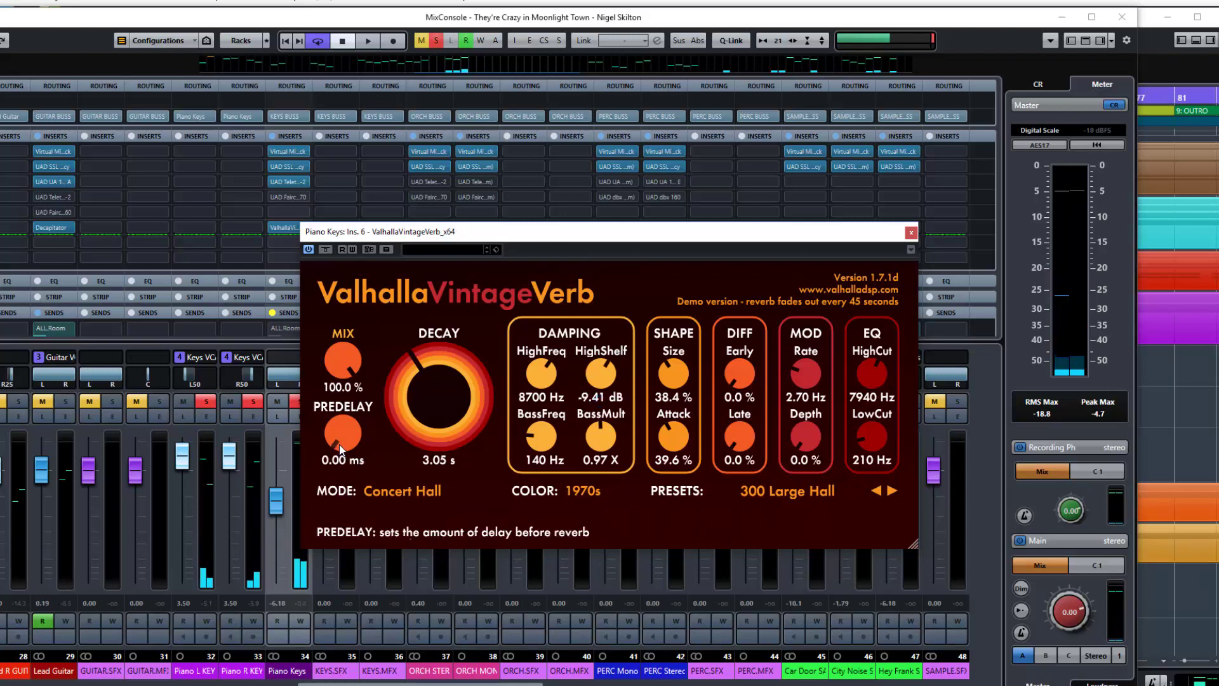
Step: Play the song and audition the predelay at 18.19 ms and 391.49 ms, with the mix reduced to 95.2%
key(space)
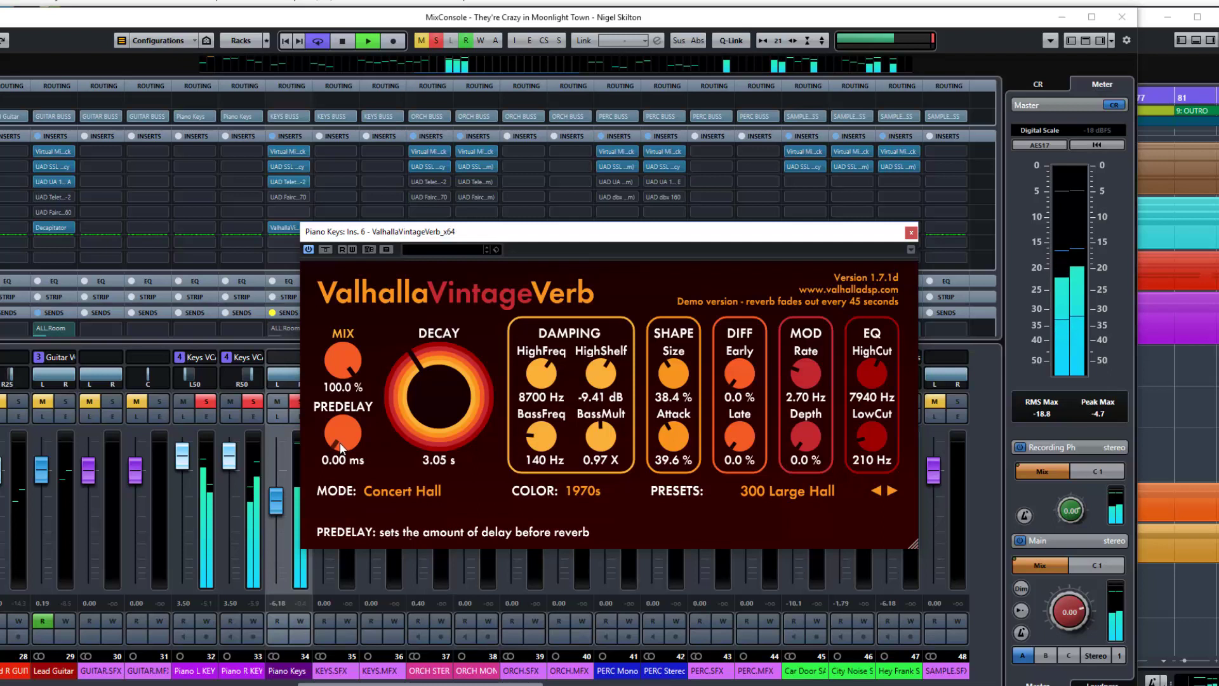
drag(341, 442, 330, 409)
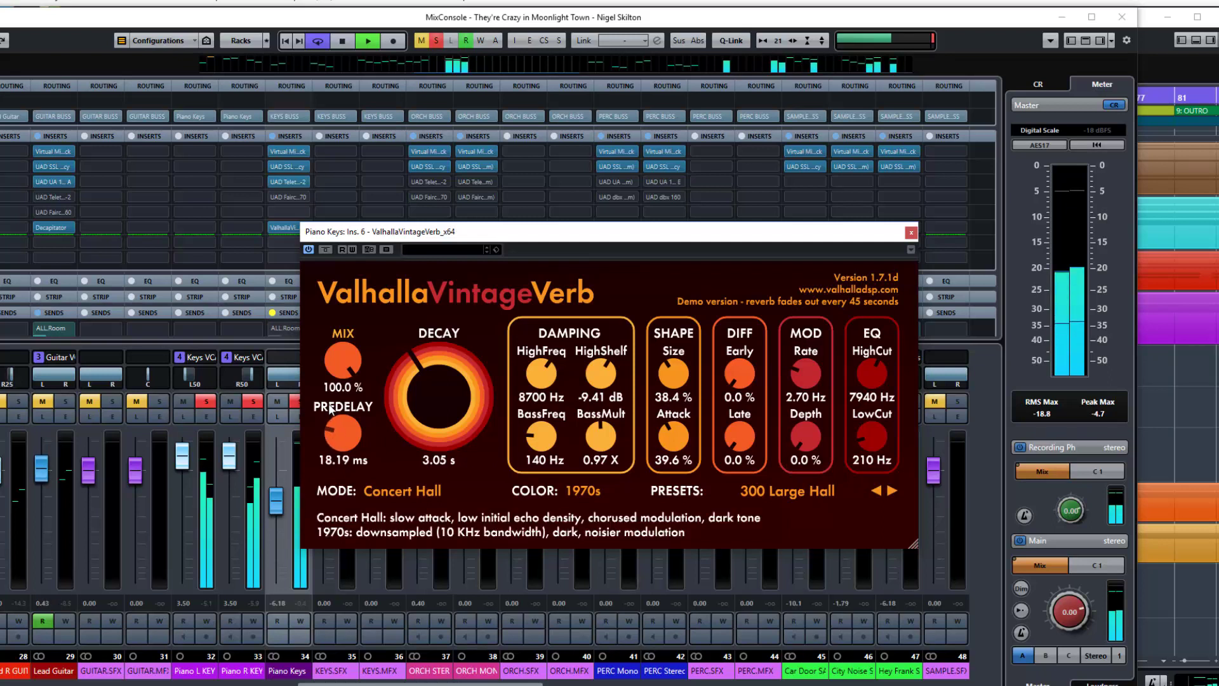
drag(329, 409, 329, 293)
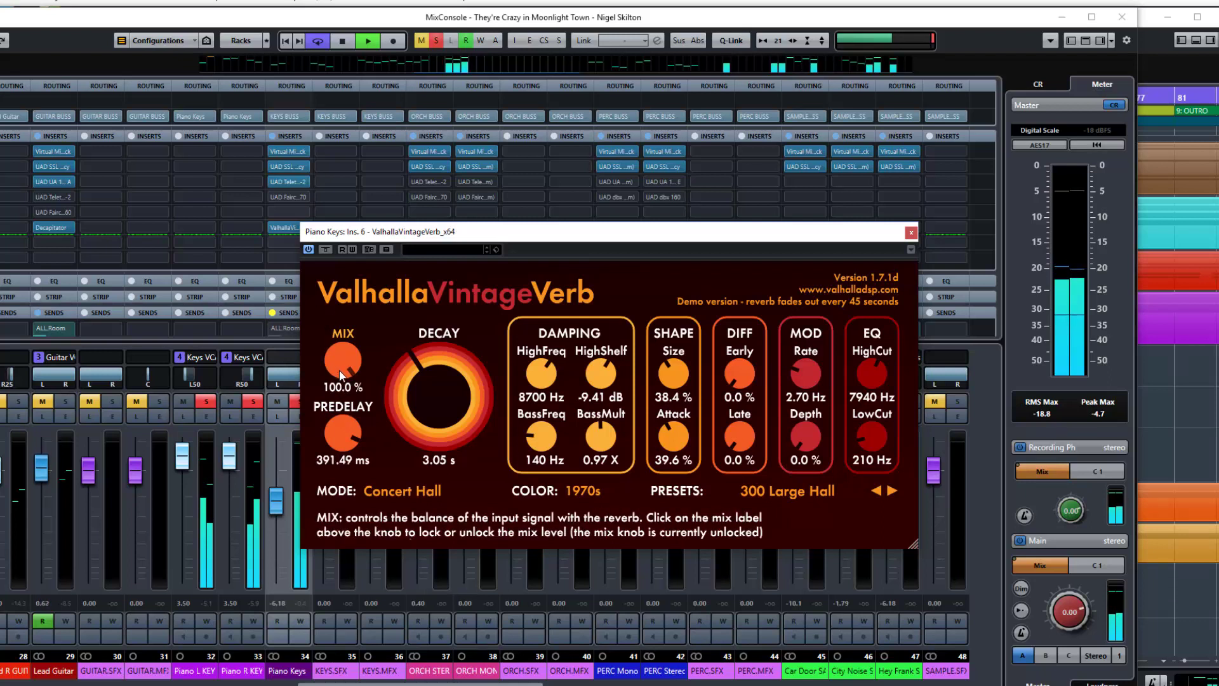
drag(338, 368, 340, 372)
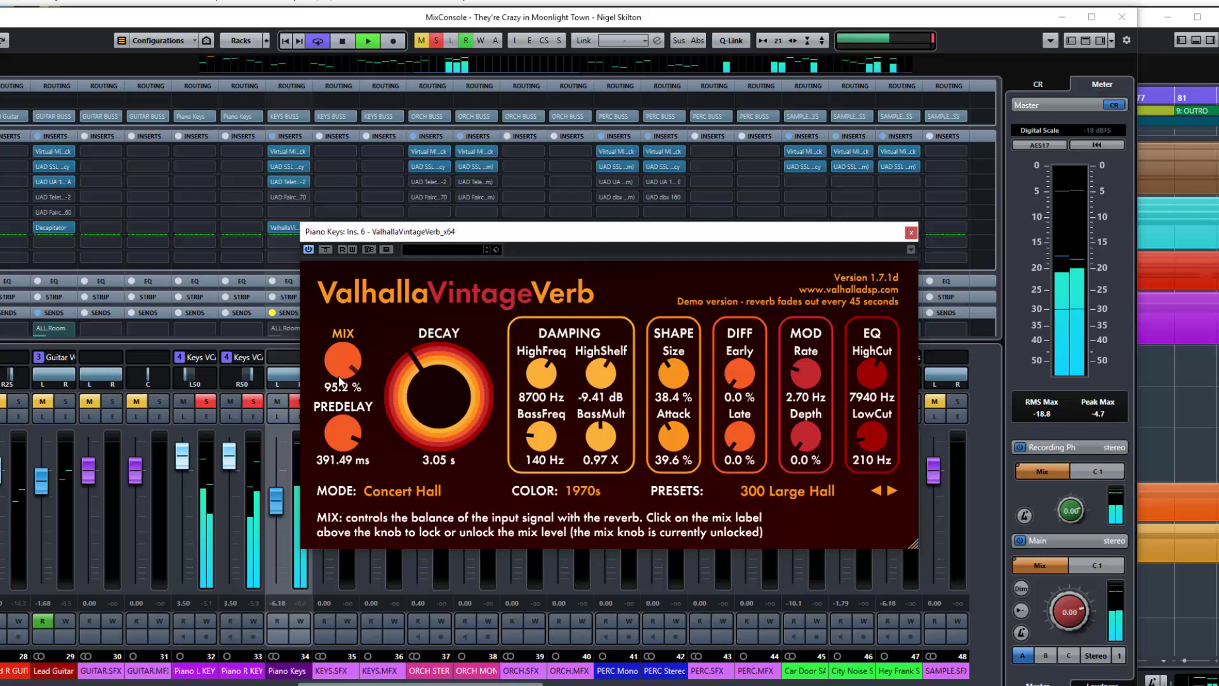
key(space)
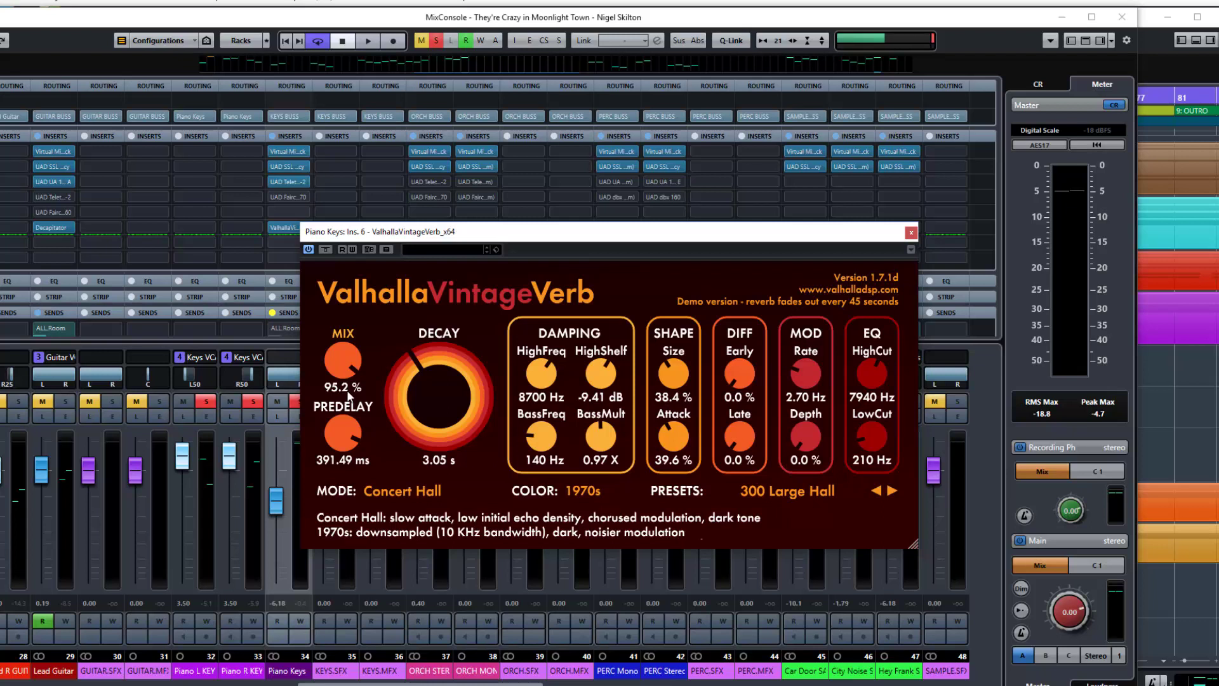
Step: Reset the predelay to 0 ms and audition the mix at 77.2%, 0% and 50.4%, settling on 58.8%
drag(346, 351, 357, 381)
drag(337, 426, 333, 614)
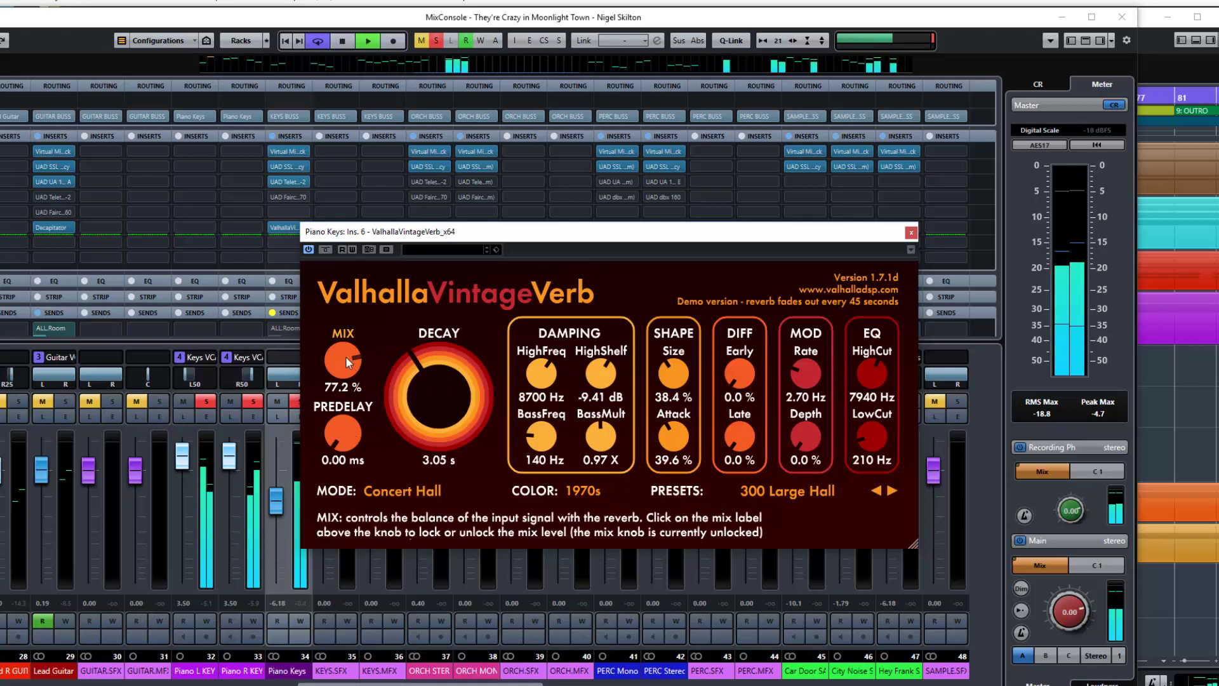
drag(346, 357, 350, 505)
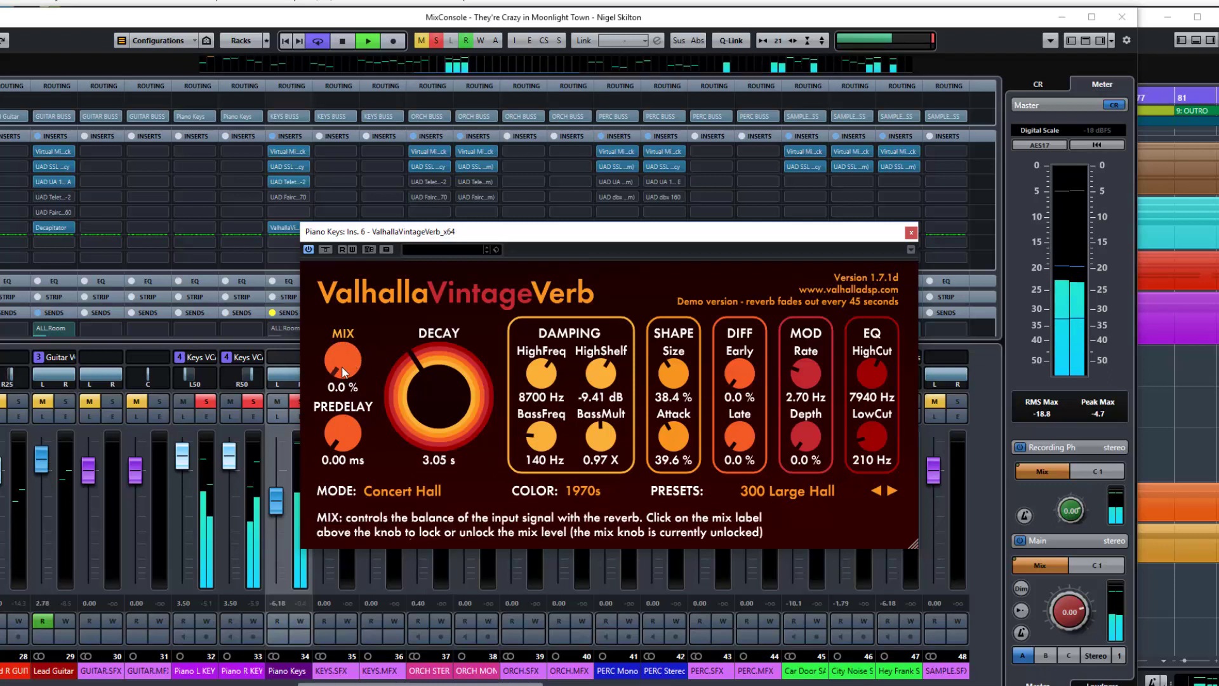
drag(342, 367, 331, 288)
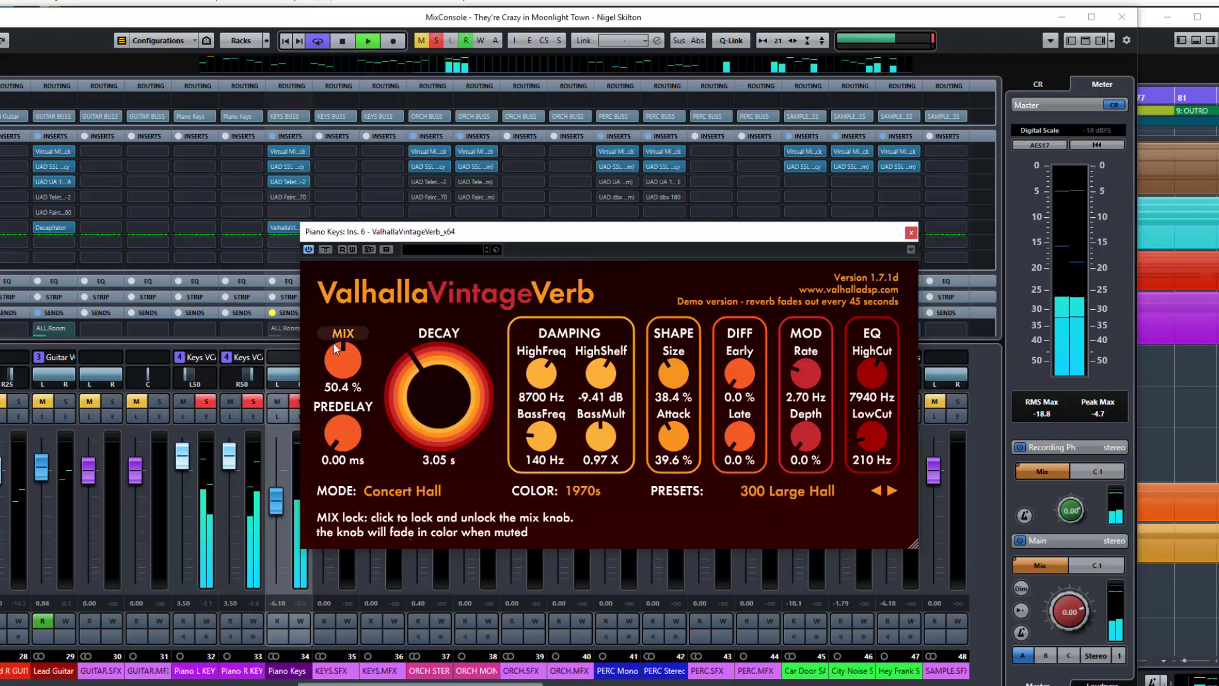
drag(341, 350, 343, 337)
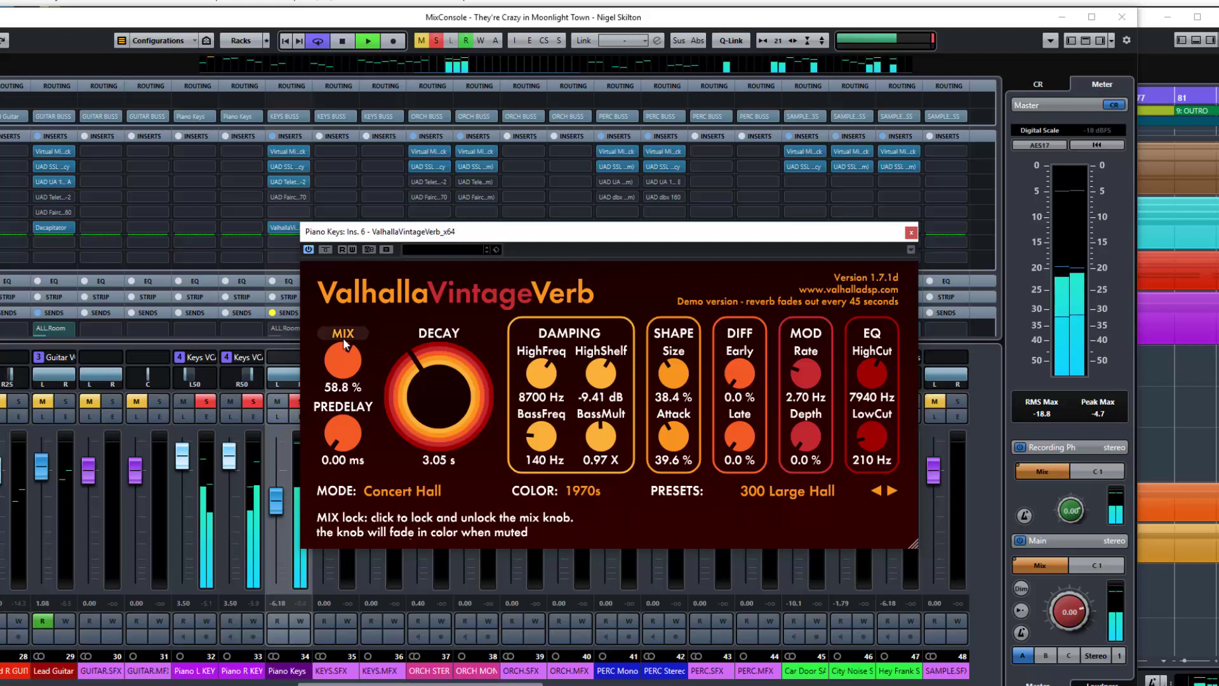
Step: Audition the predelay at 17.50 ms, 44.27 ms and 500 ms, and return it to 0 ms
drag(341, 436, 340, 404)
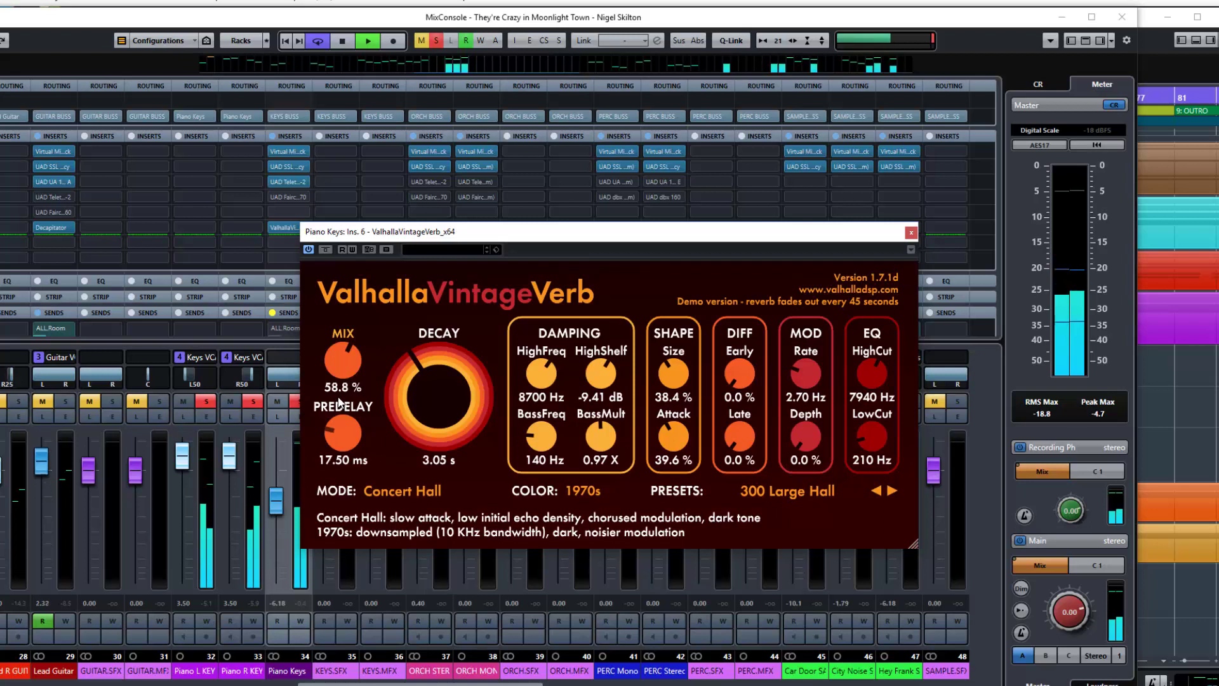
drag(340, 404, 335, 383)
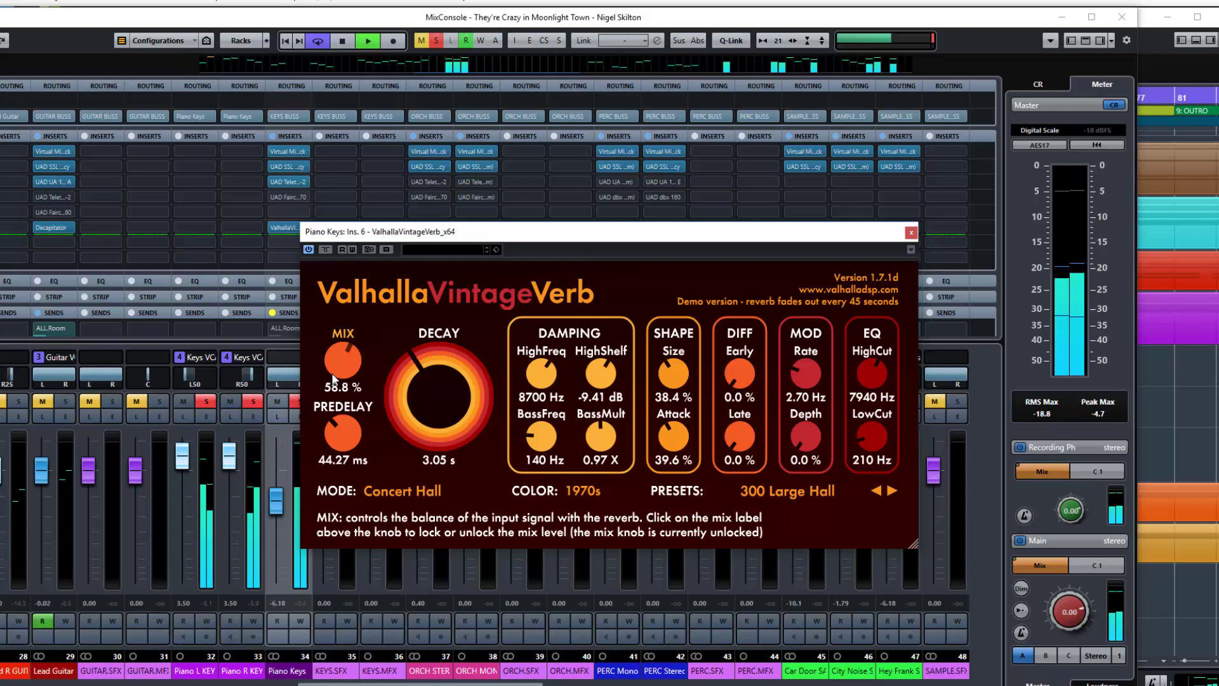
drag(337, 428, 337, 292)
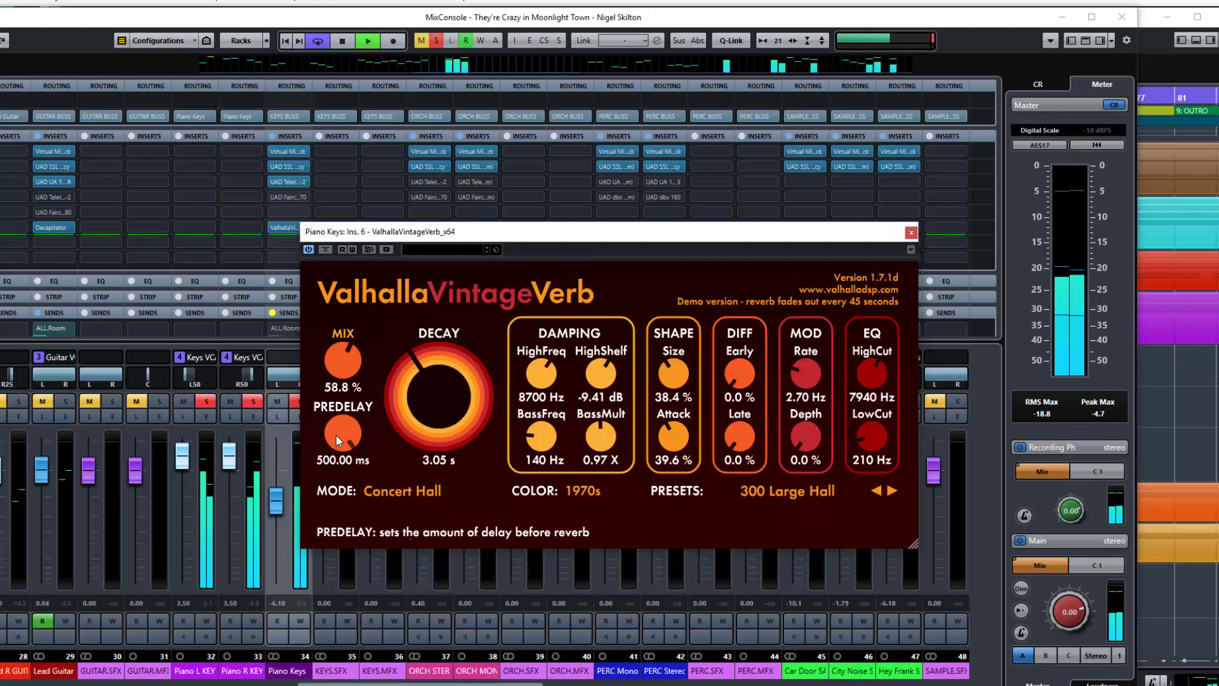
drag(336, 436, 365, 498)
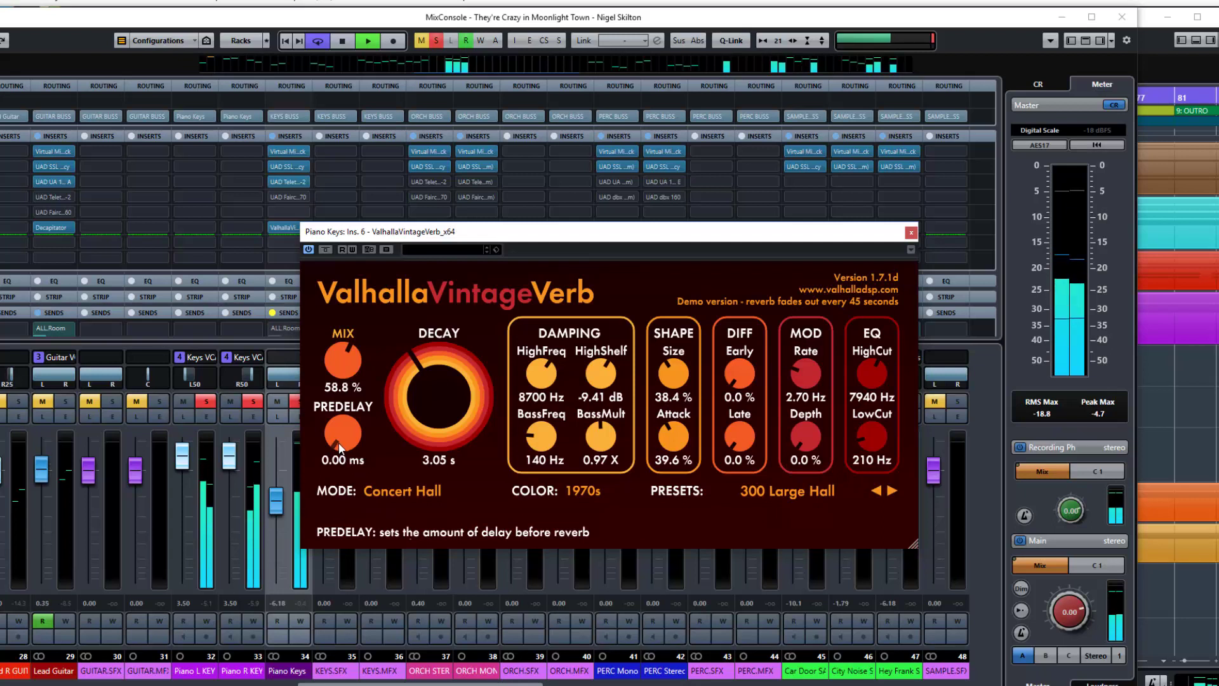
Step: Audition short predelays of 14.86, 20.37 and 17.50 ms against none, set the predelay to 0 ms, and stop playback
drag(339, 448, 329, 411)
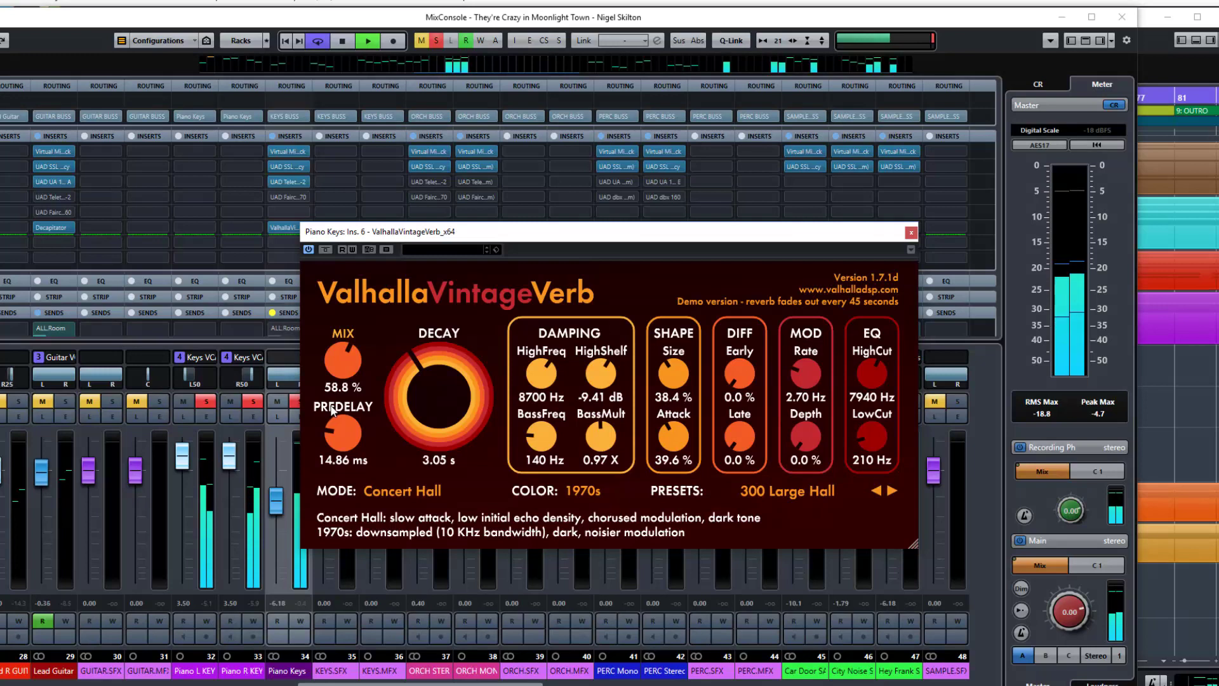
drag(337, 429, 337, 424)
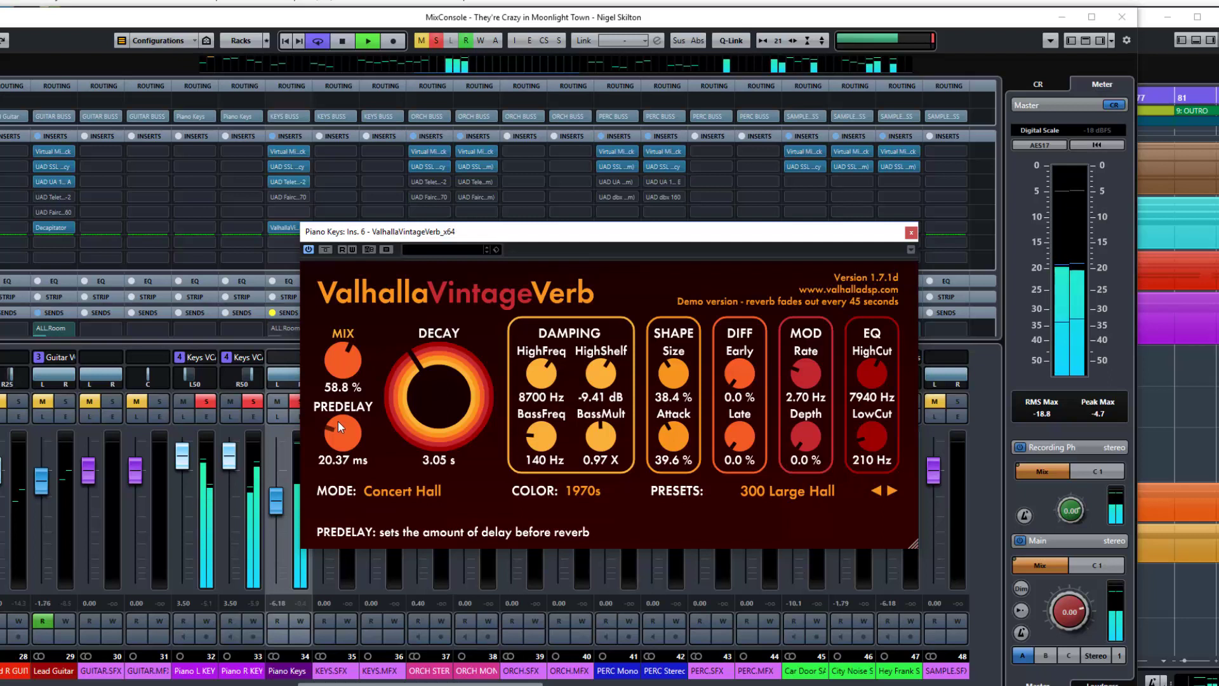
drag(338, 421, 359, 501)
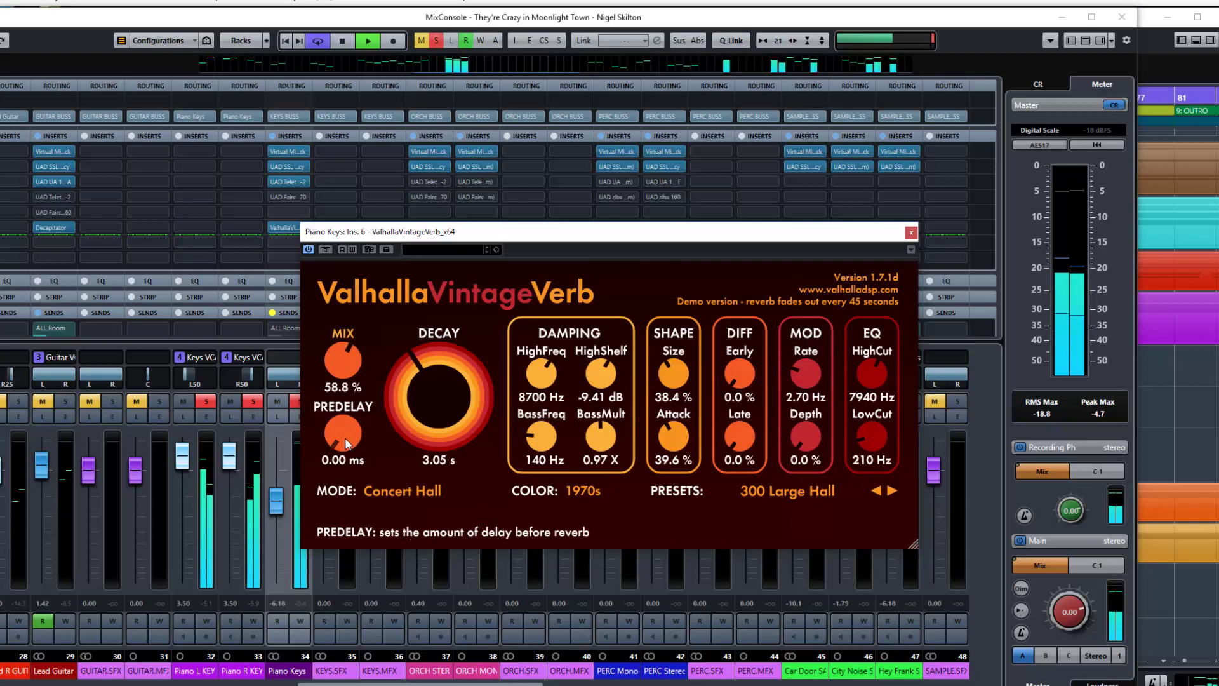
drag(345, 437, 336, 409)
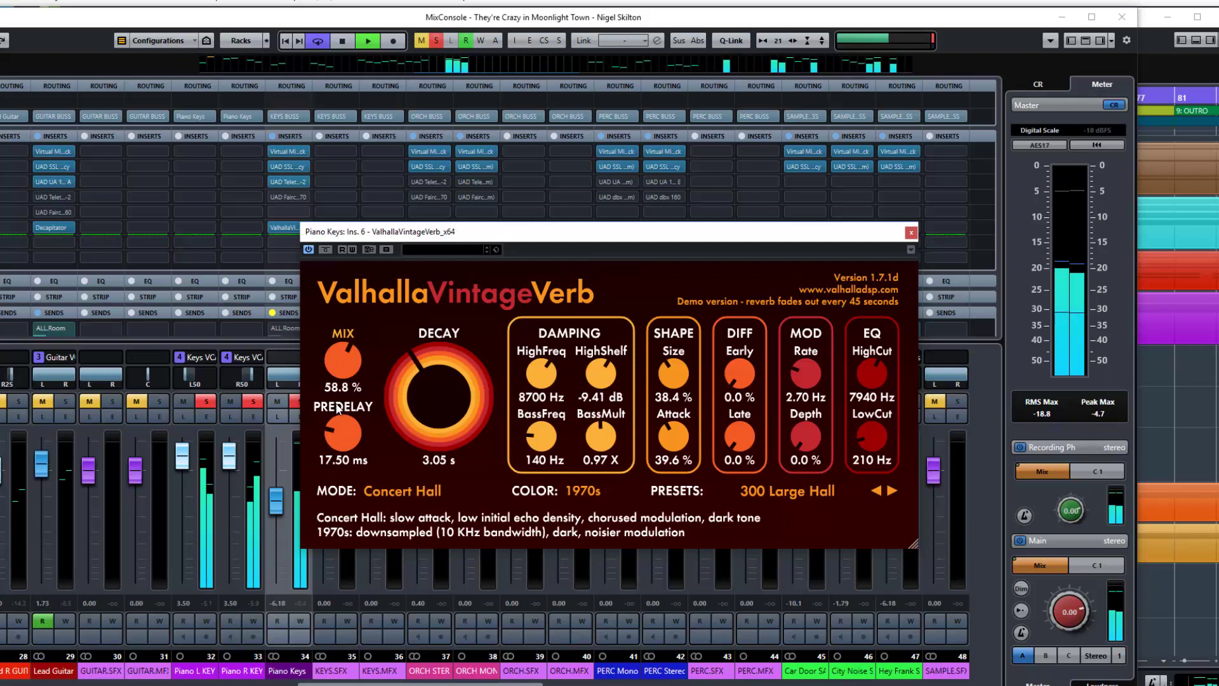
drag(336, 419, 356, 528)
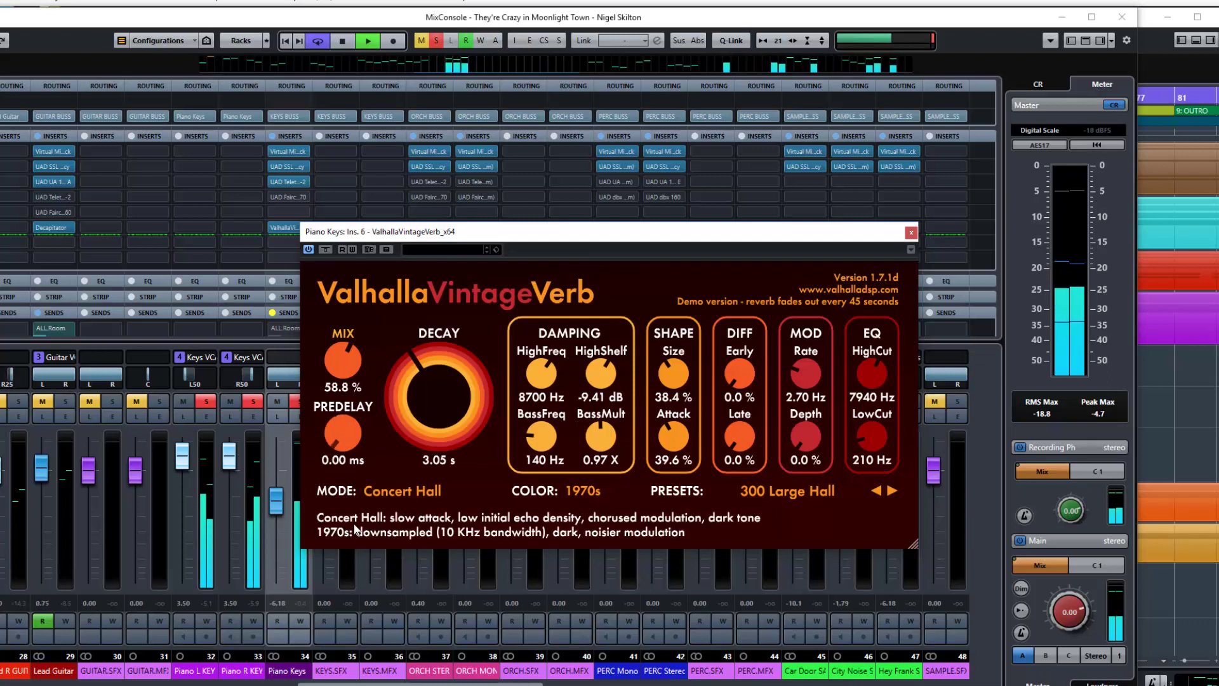
key(space)
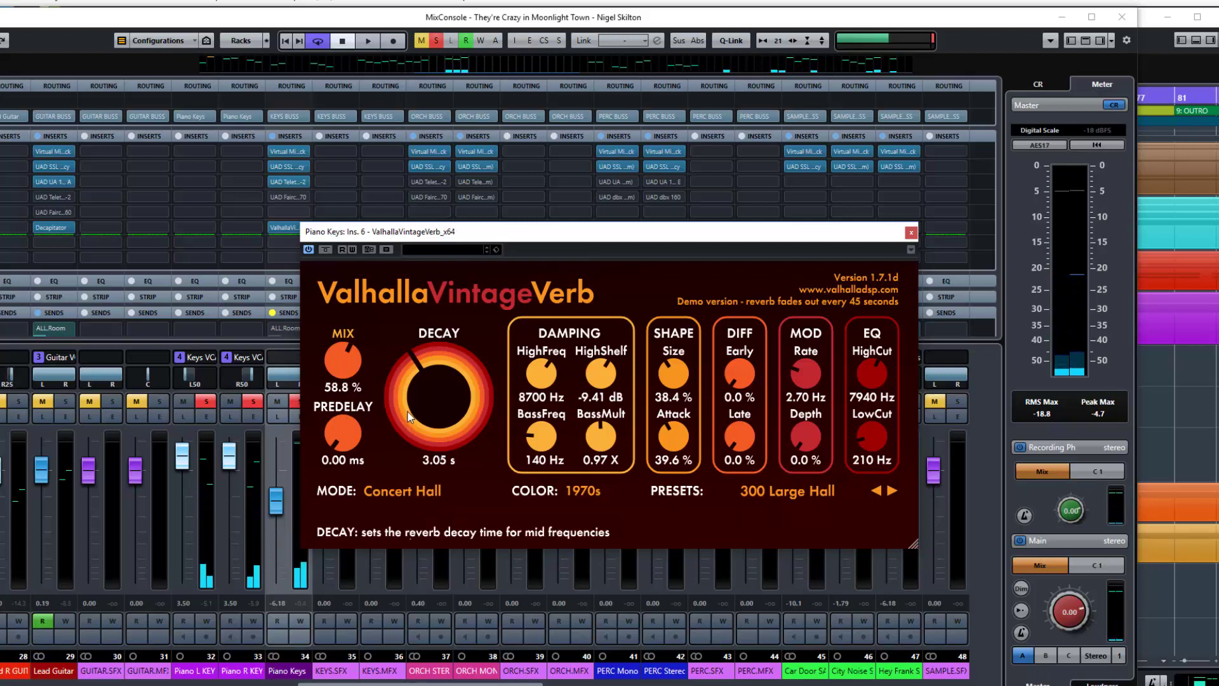
Step: Set the mix to 100%, resume playback, and raise the reverb decay to 3.69 s
drag(343, 362, 361, 293)
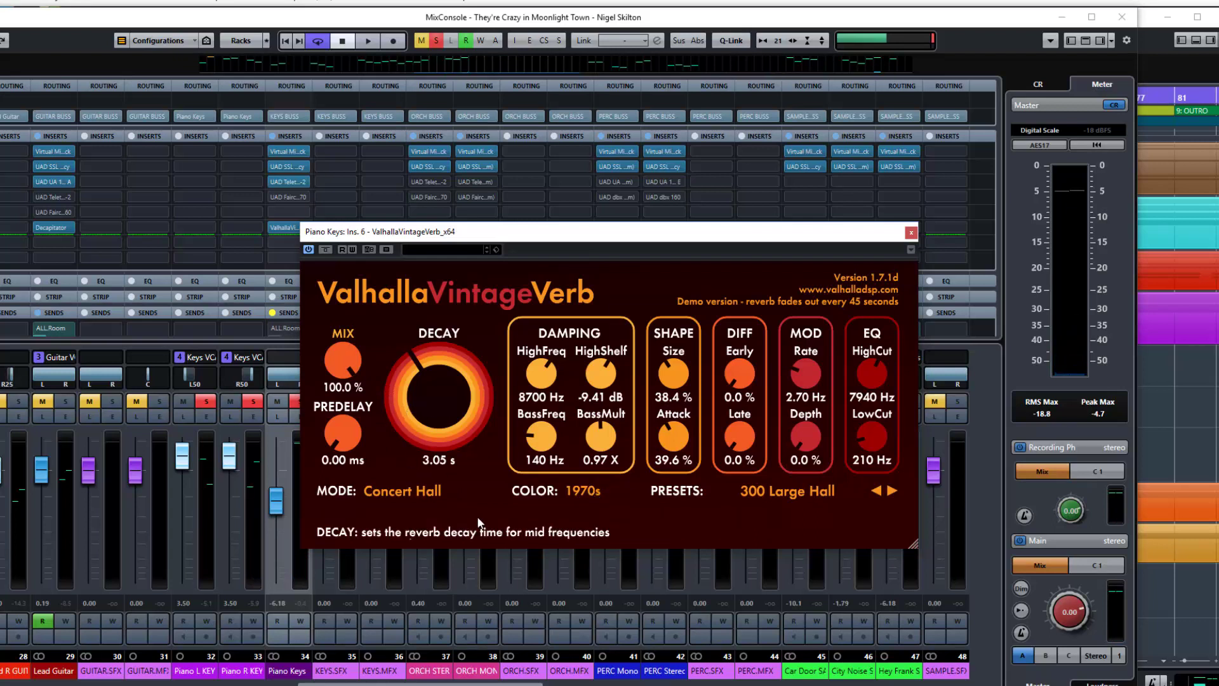
key(space)
mouse_move(402, 407)
mouse_down()
mouse_move(397, 386)
mouse_move(398, 403)
mouse_up()
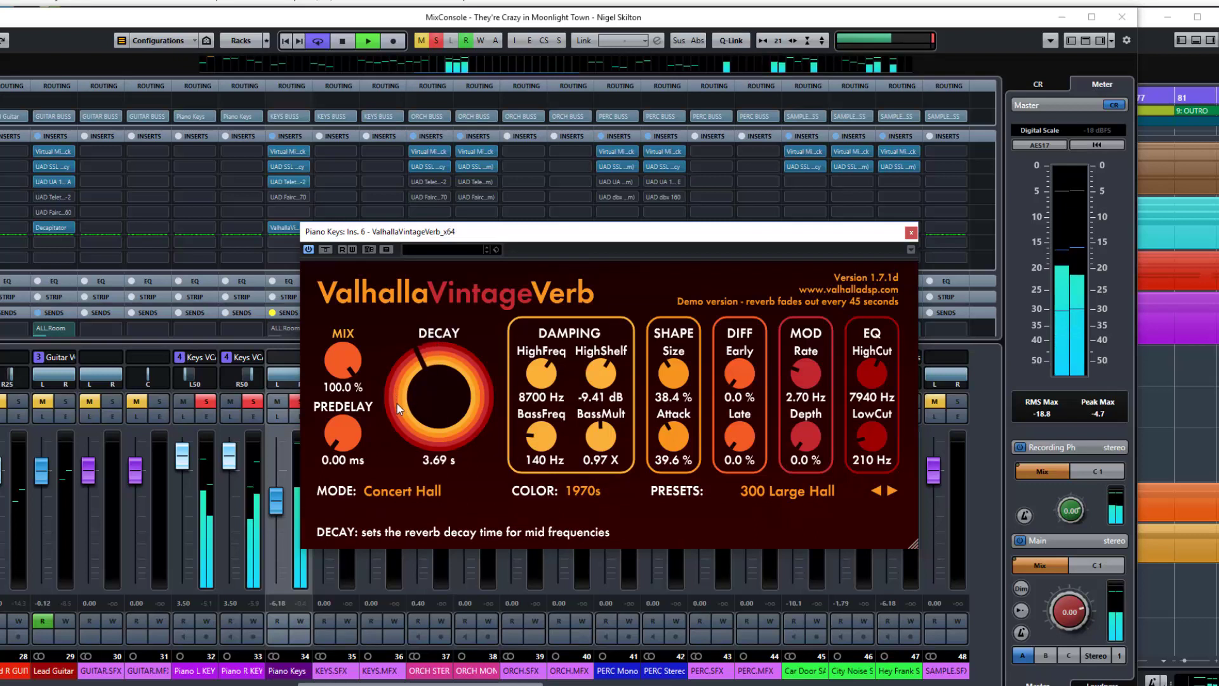
Step: Audition the 1980s and NOW color modes, and switch the color back to 1970s
click(583, 489)
click(593, 522)
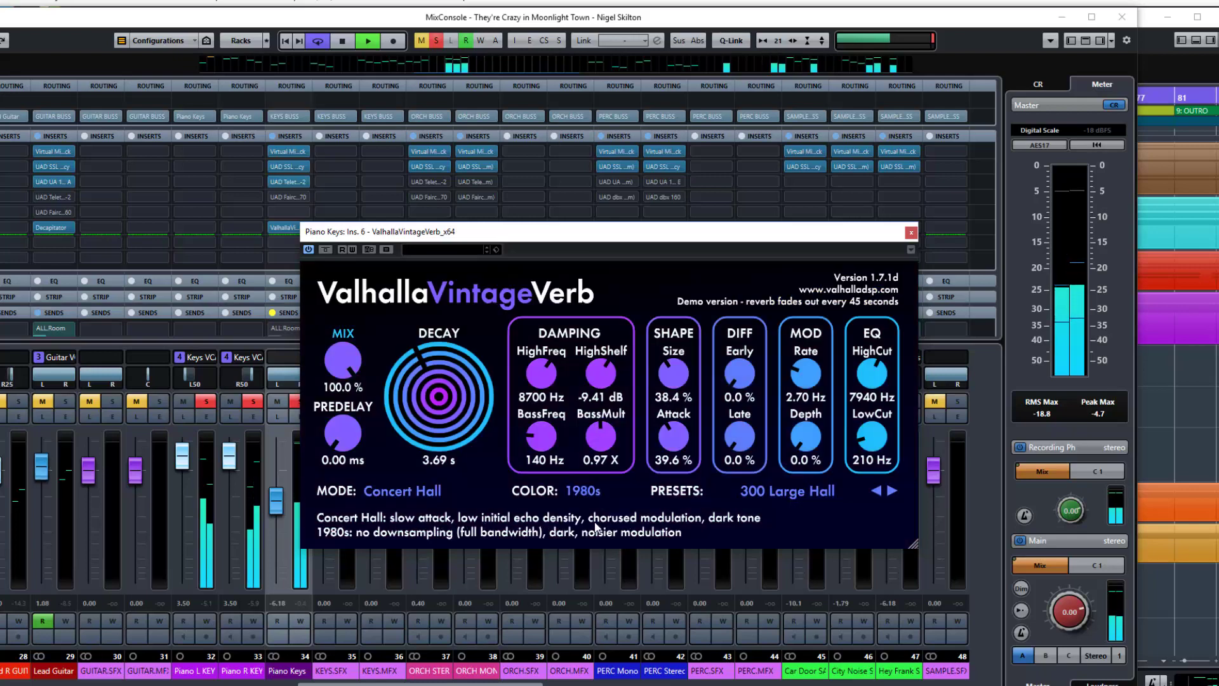
click(585, 489)
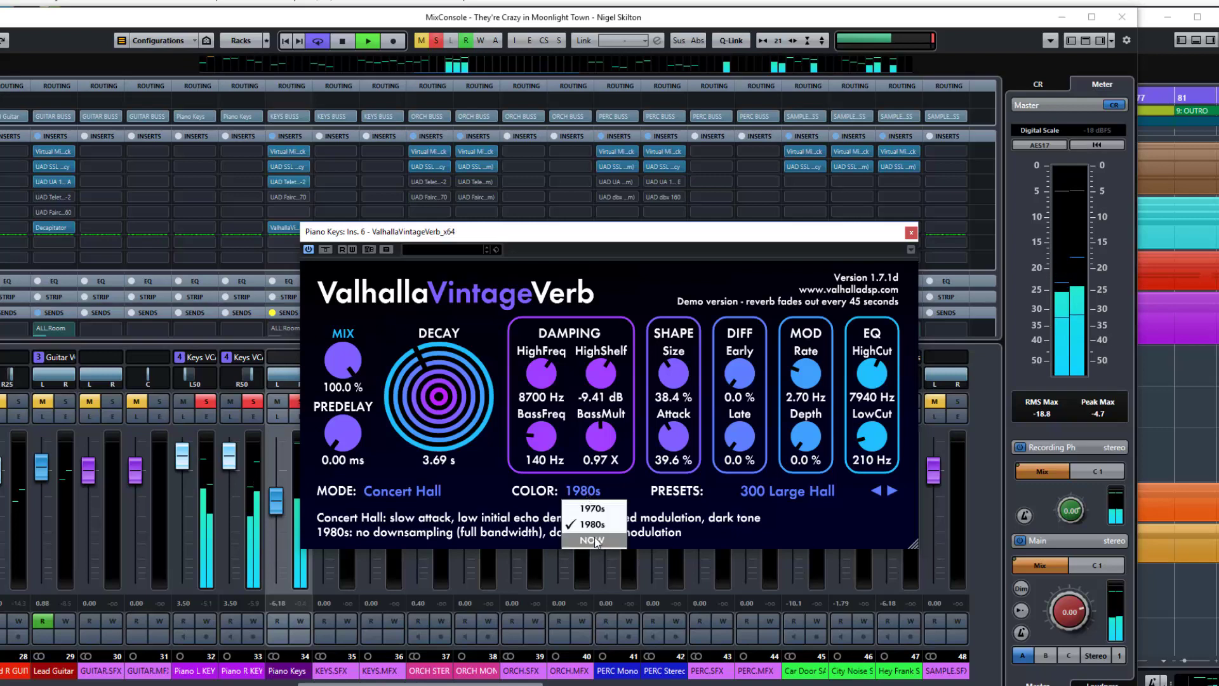
click(595, 539)
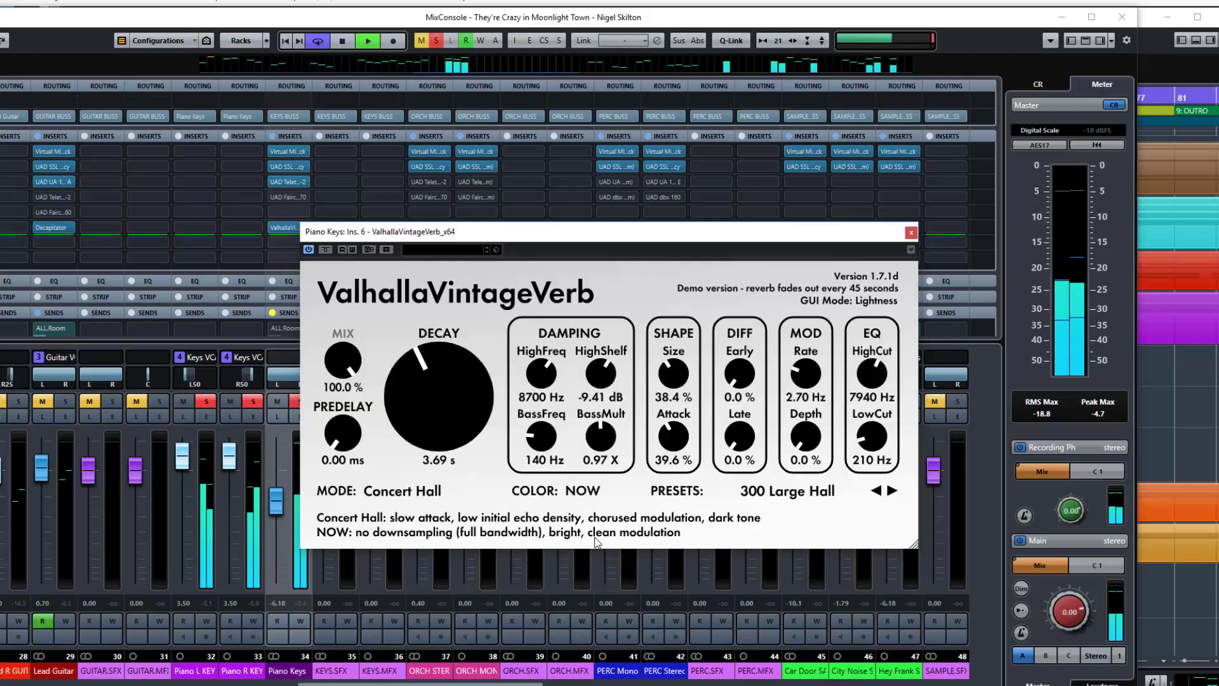
click(586, 493)
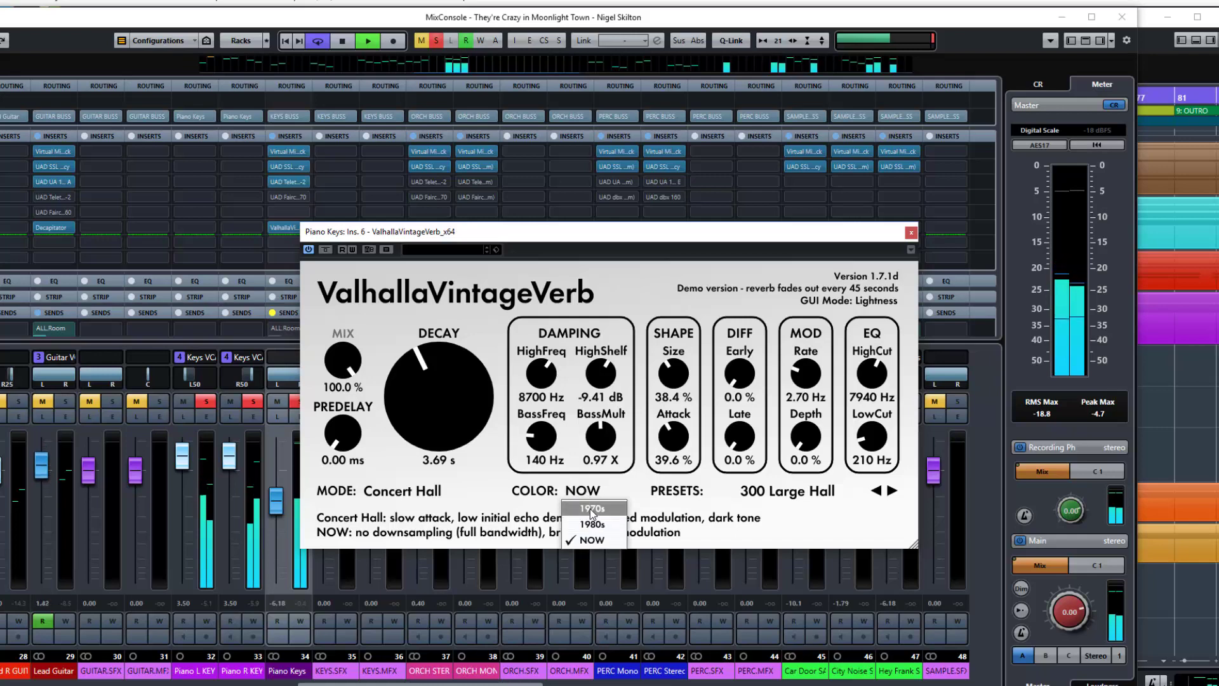
click(591, 510)
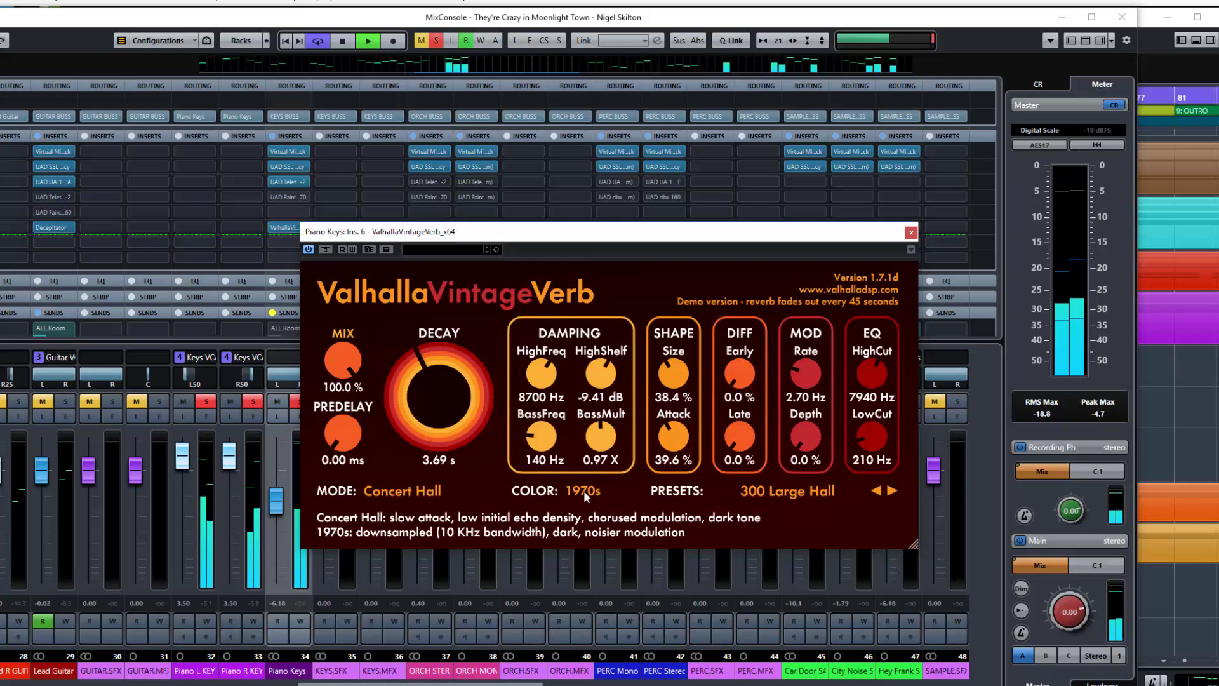
Step: Audition the NOW and 1980s color modes again, return the color to 1970s, and stop playback
click(584, 490)
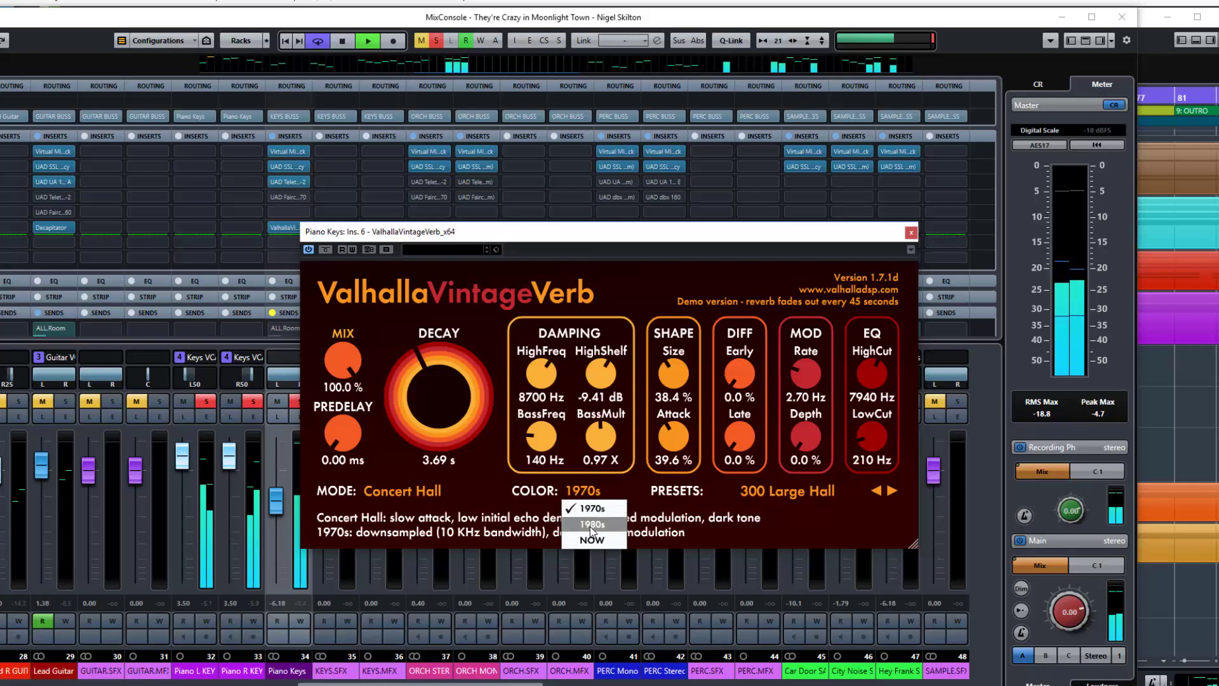
click(592, 539)
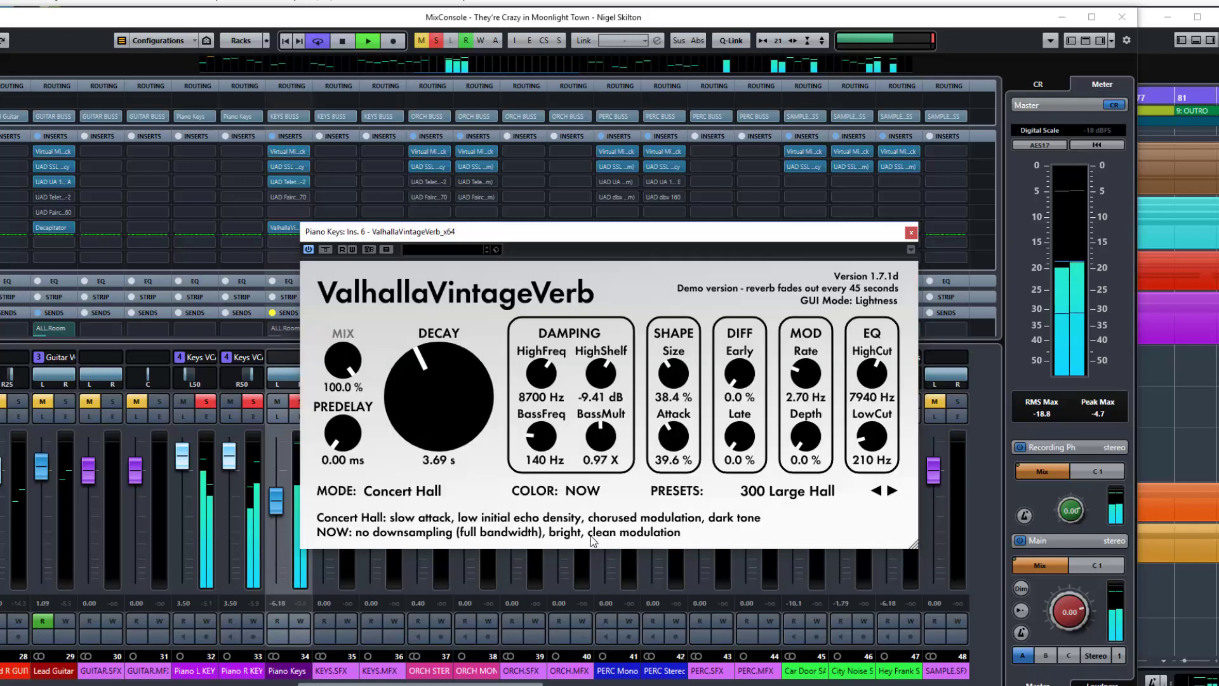
click(590, 490)
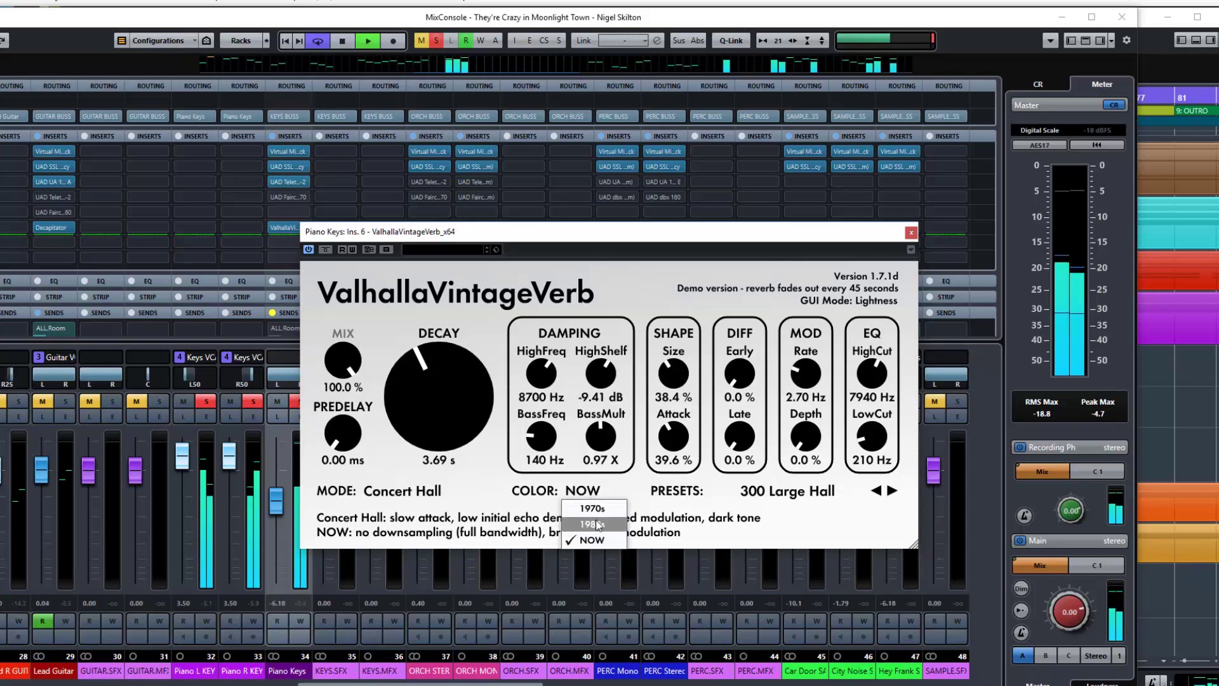
click(598, 524)
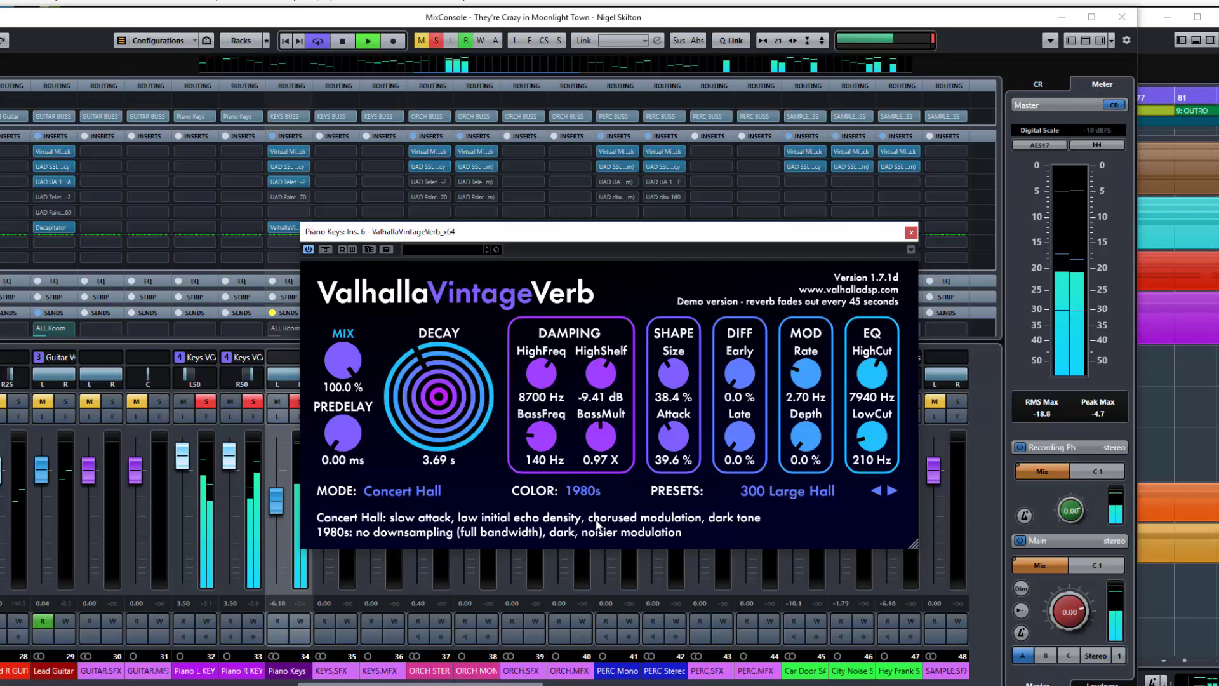
click(588, 487)
click(594, 508)
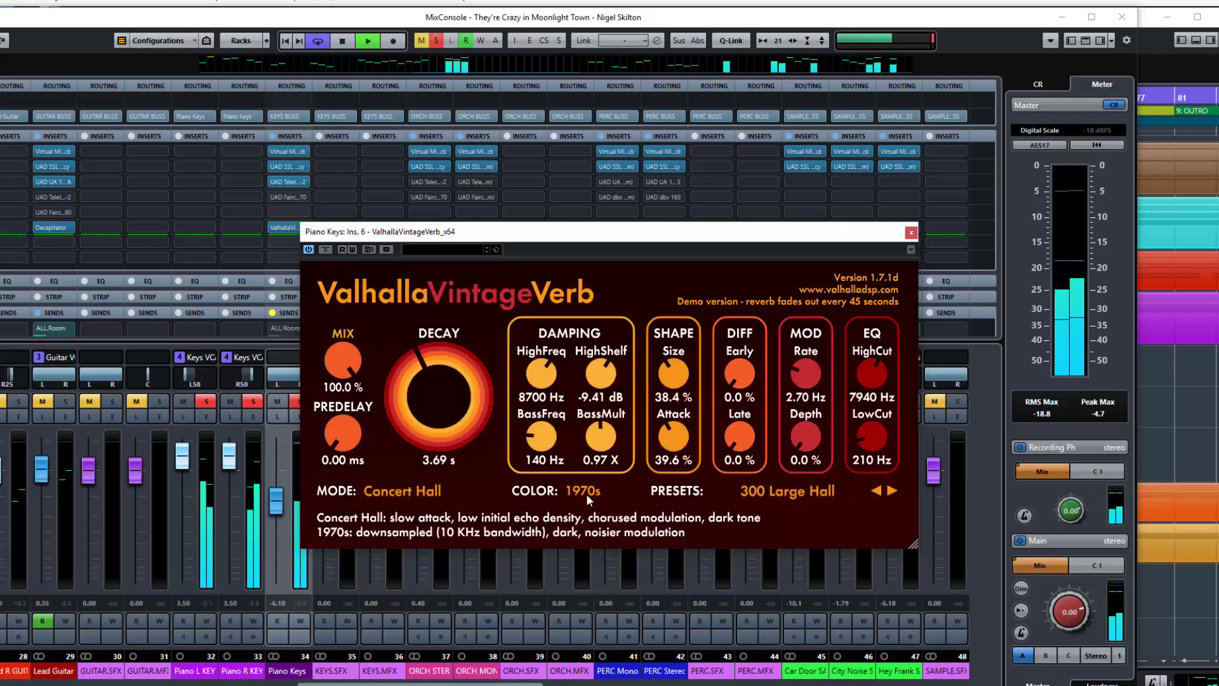
key(space)
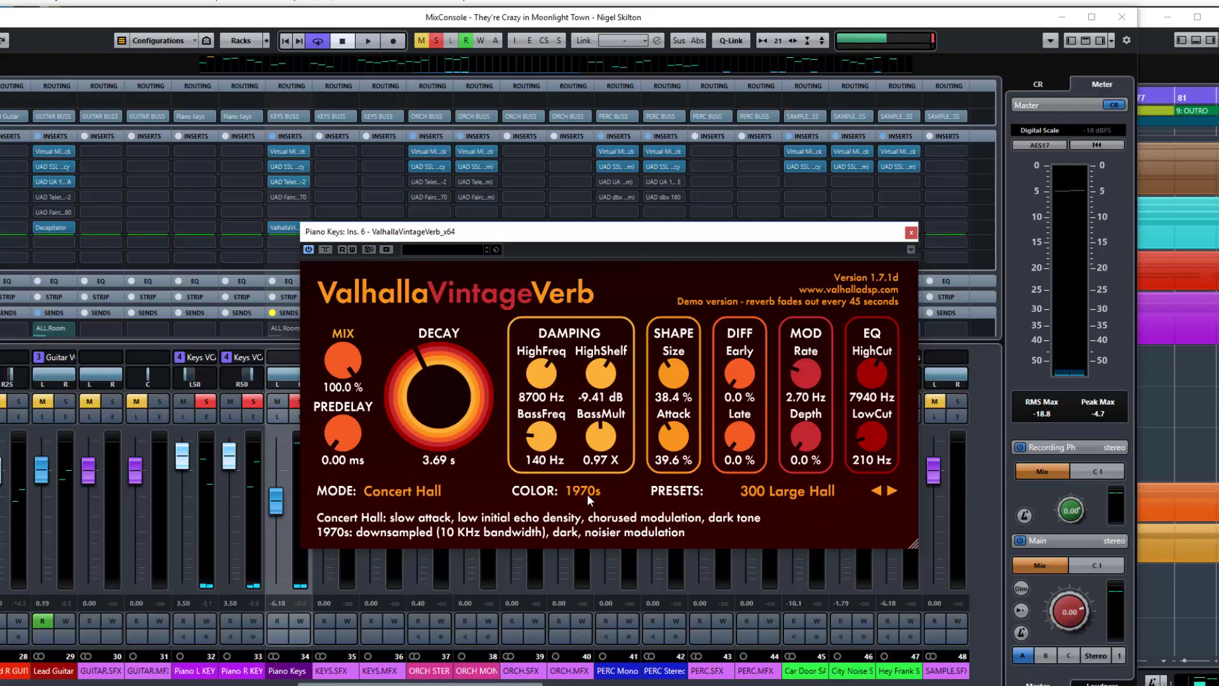
click(587, 493)
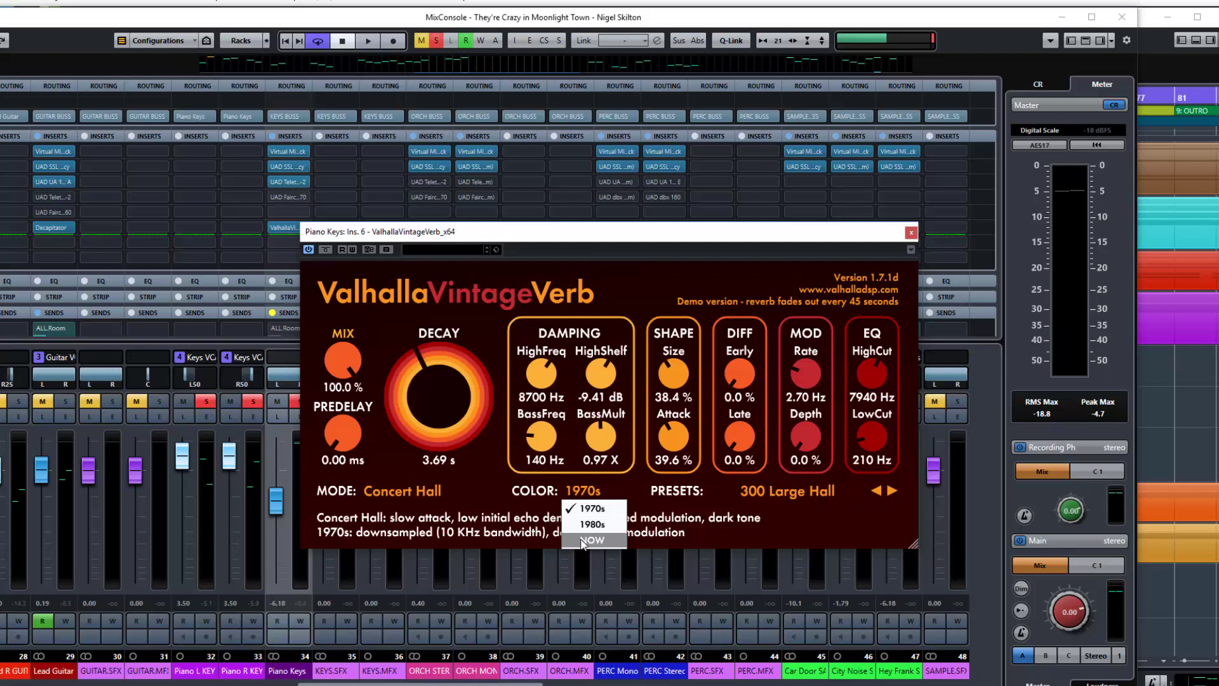
click(535, 531)
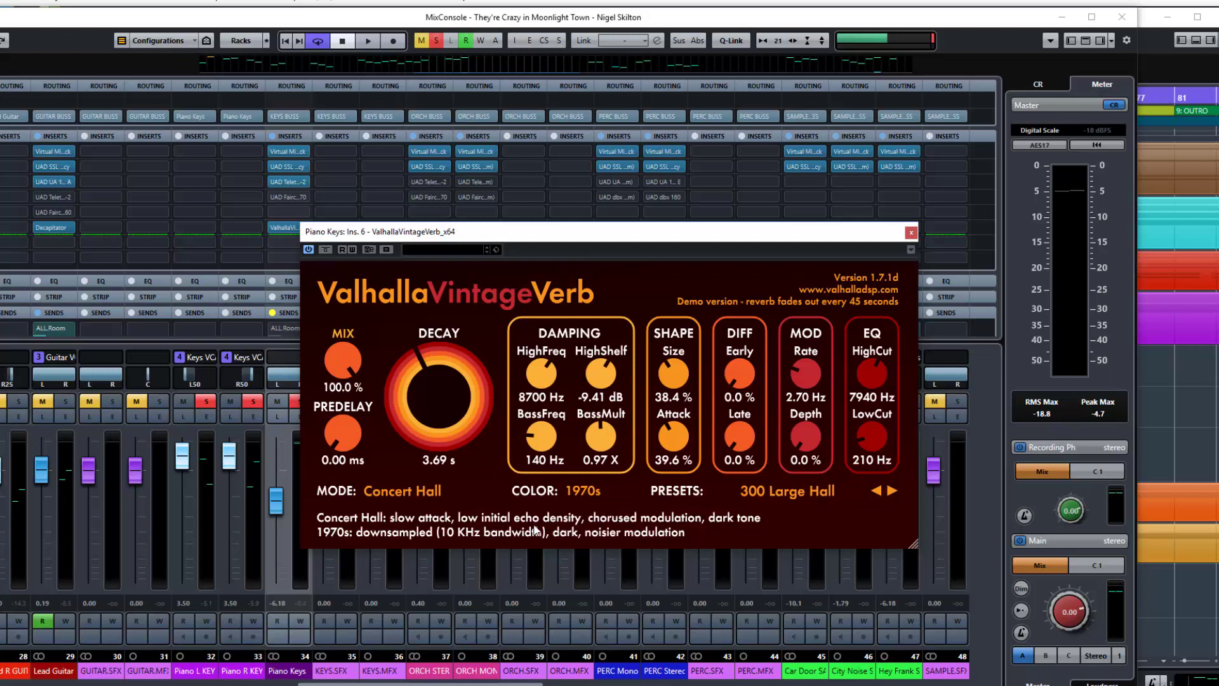
click(428, 489)
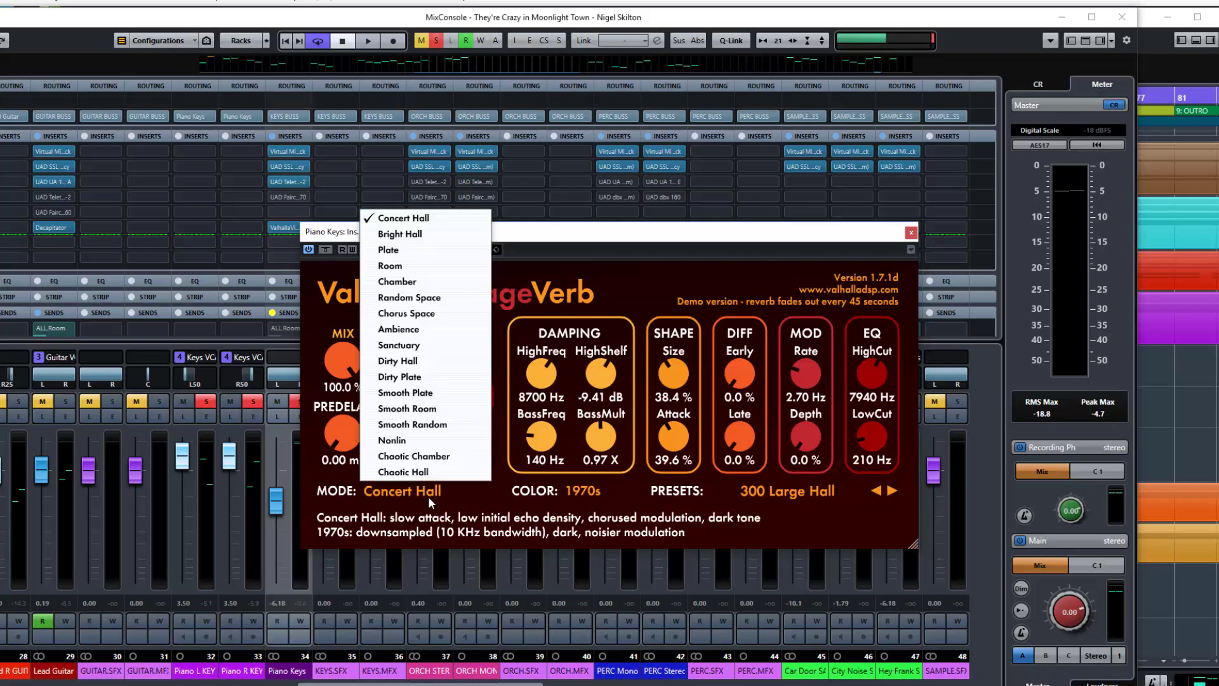
click(429, 496)
Step: Resume playback and audition the Bright Hall, Plate, Room and Chamber reverb modes in turn
key(space)
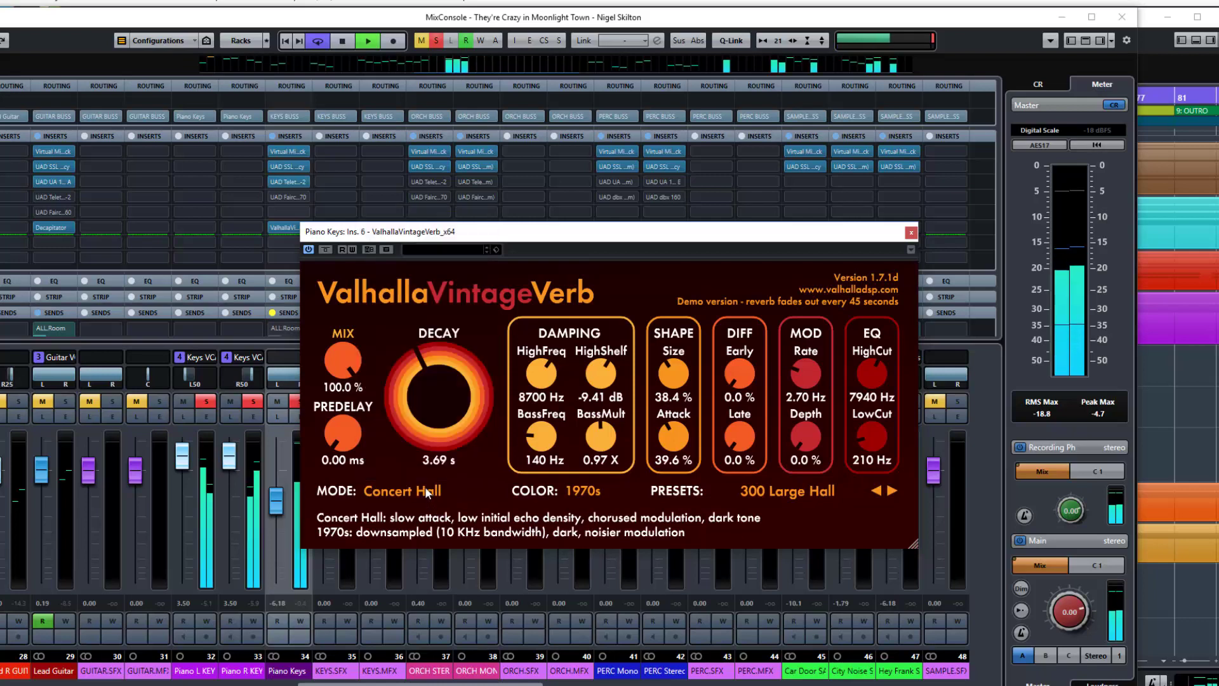
click(425, 489)
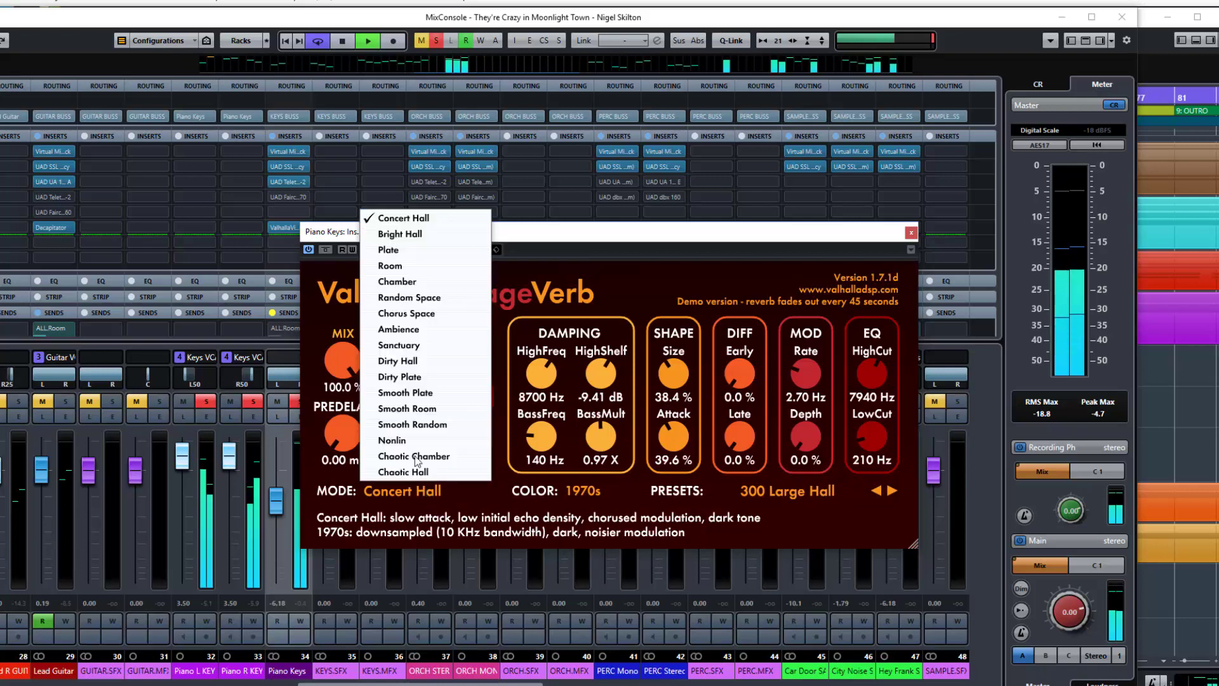
click(402, 233)
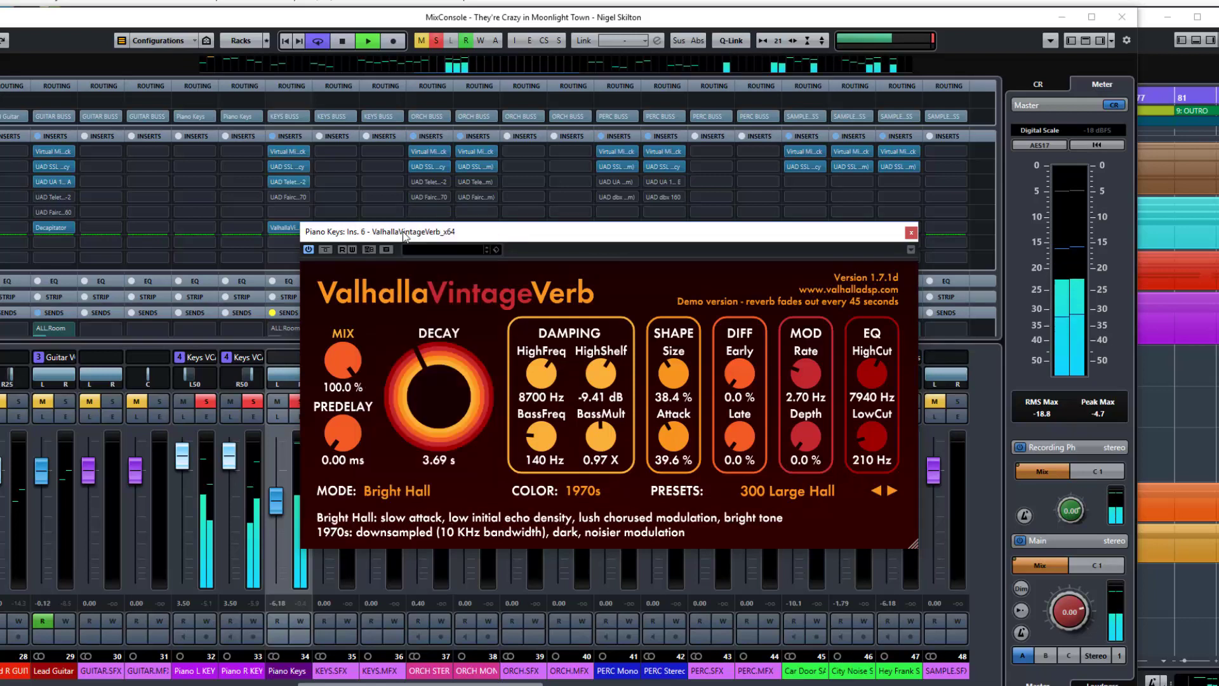
click(416, 496)
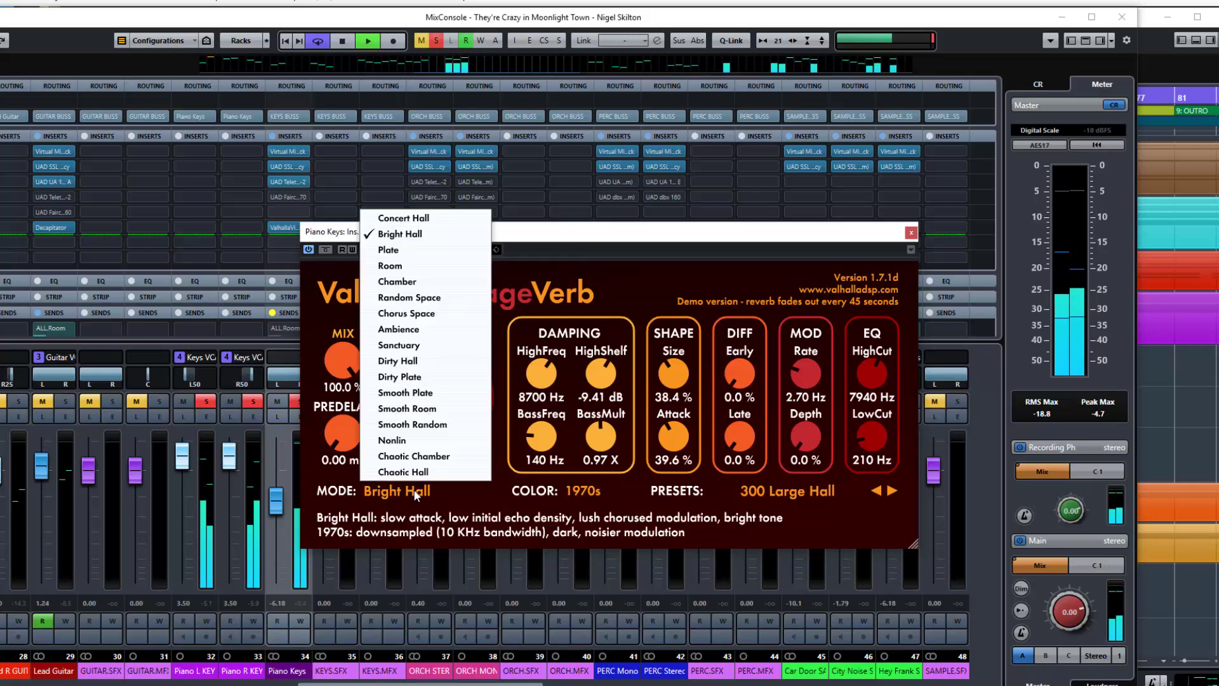
click(394, 250)
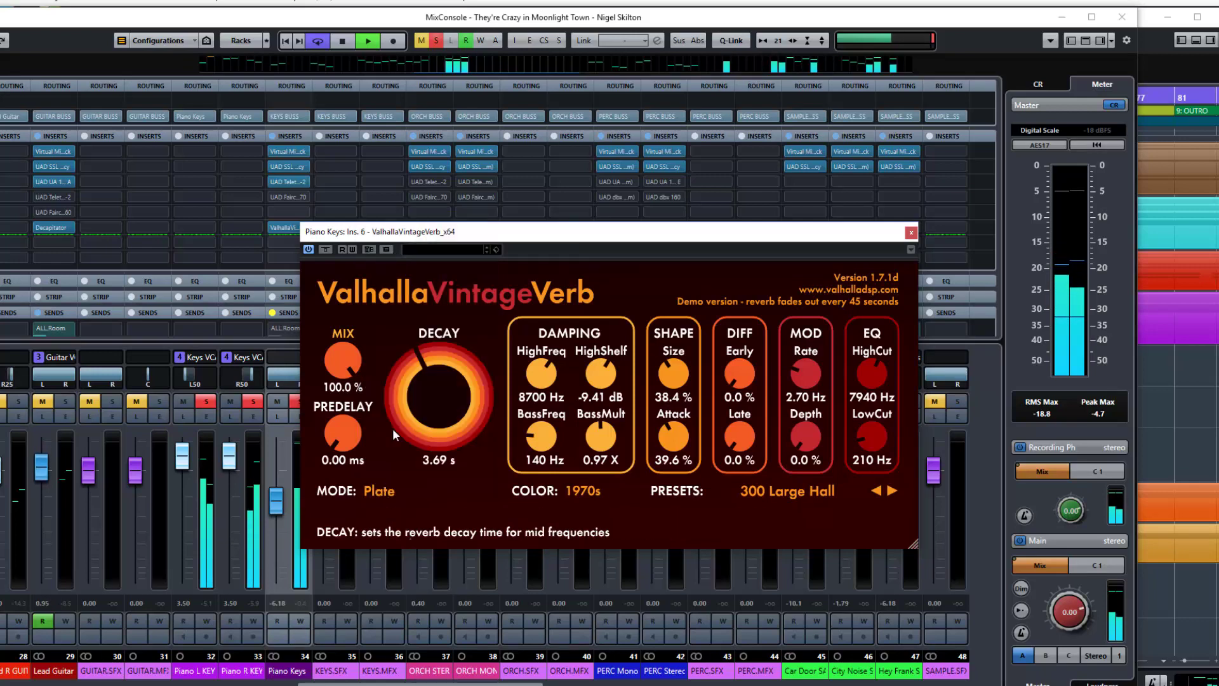
click(387, 490)
click(416, 266)
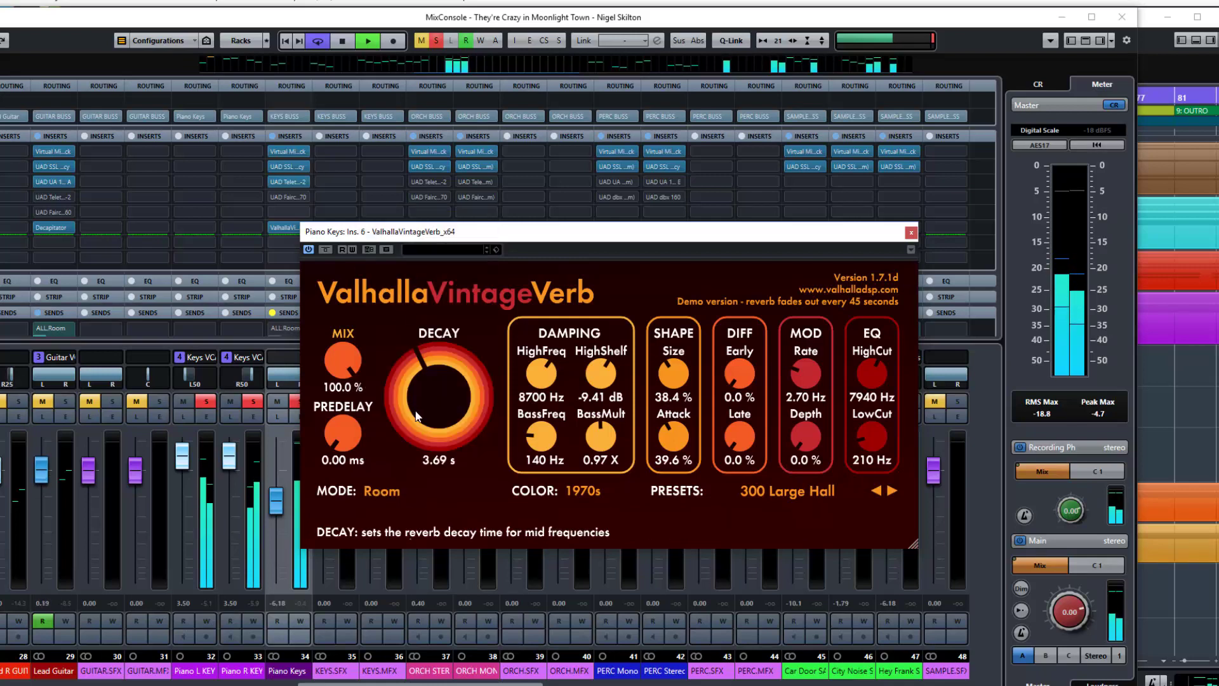
click(388, 489)
click(406, 287)
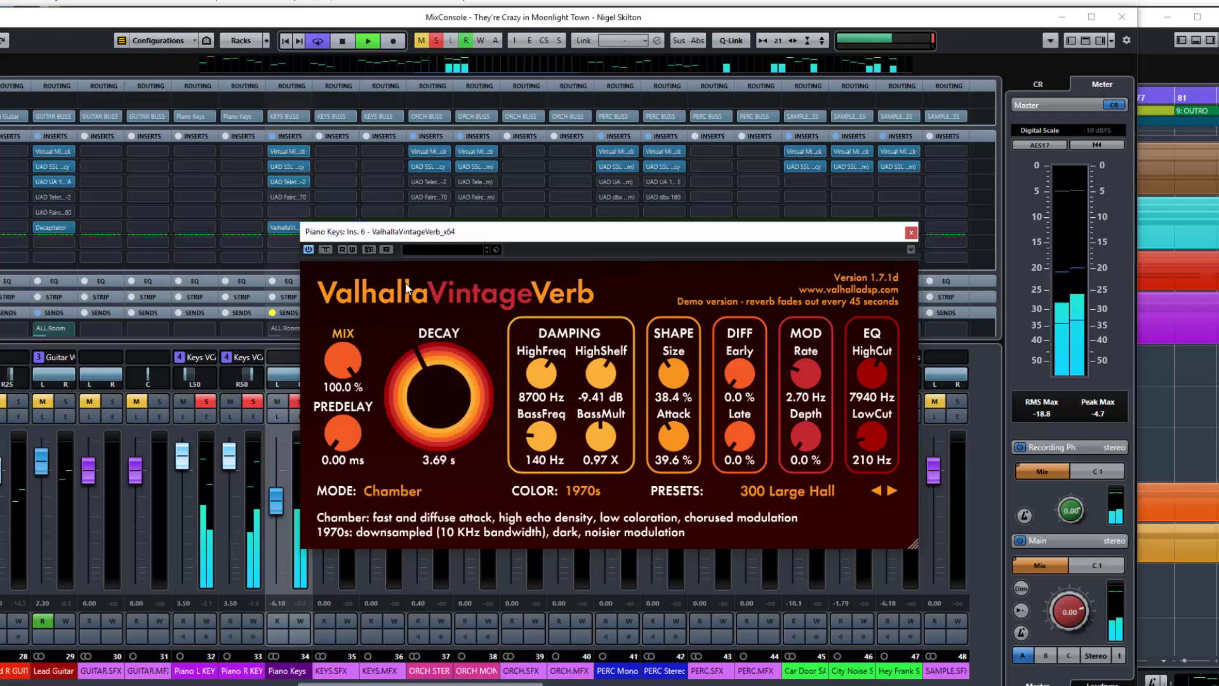
Step: Audition the Random Space, Chorus Space, Ambience and Sanctuary reverb modes in turn
click(402, 487)
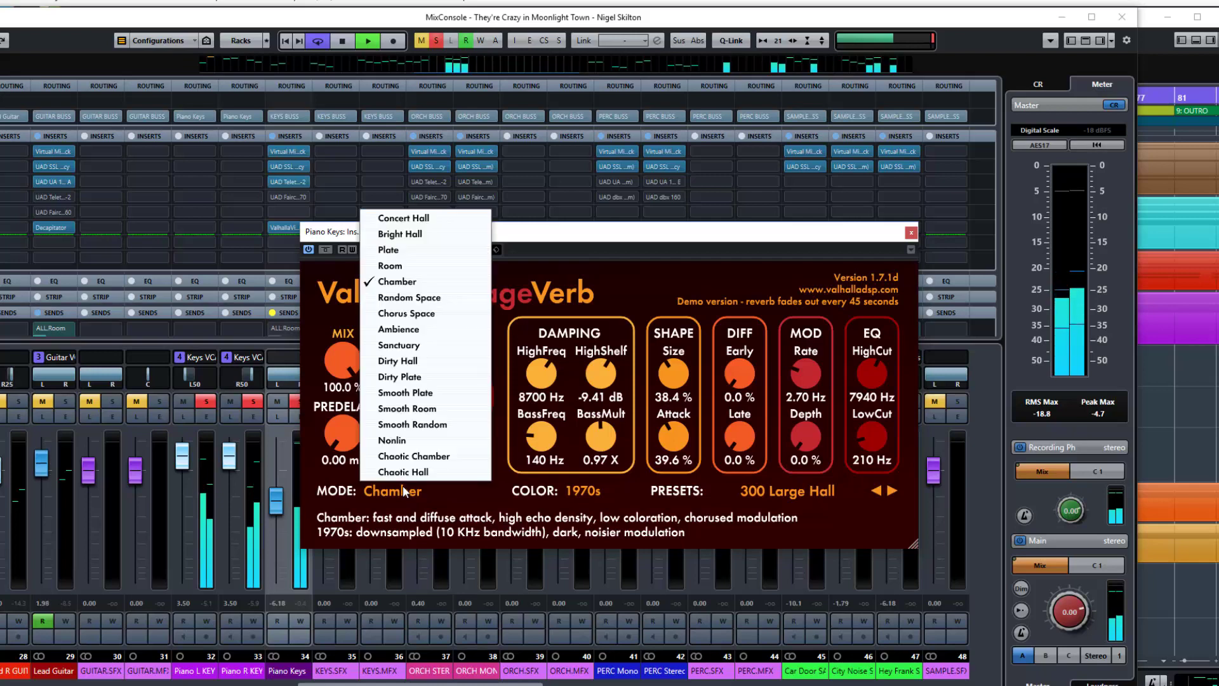
click(410, 297)
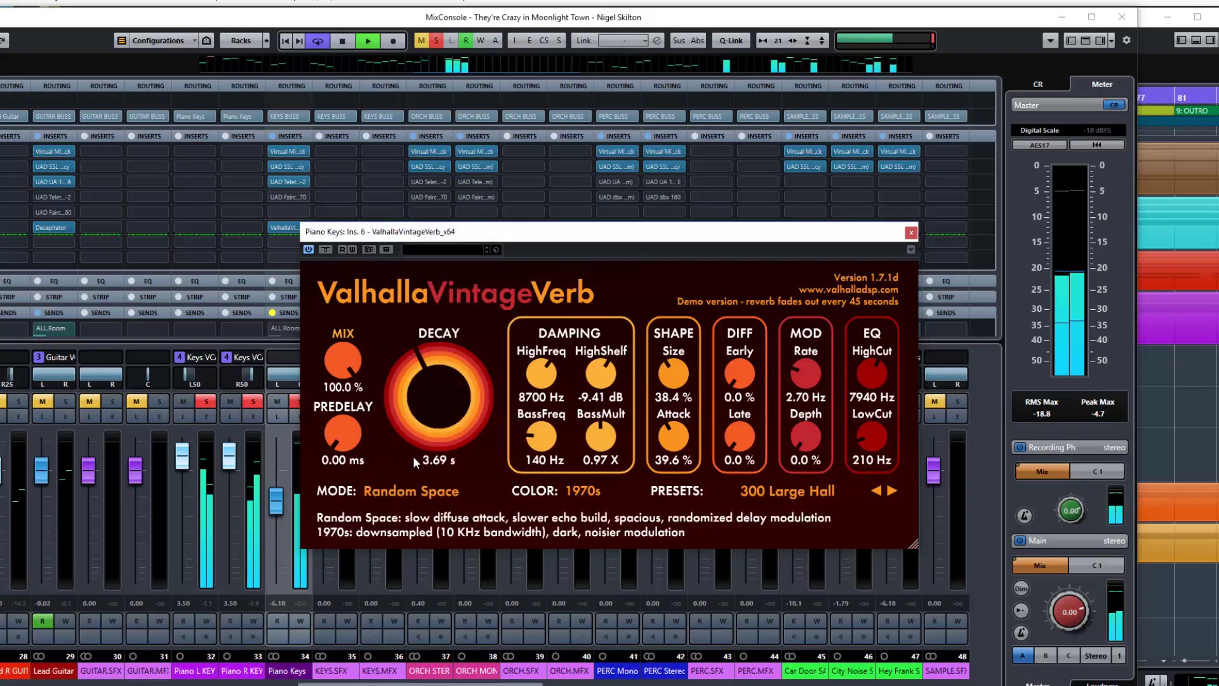
click(427, 490)
click(407, 314)
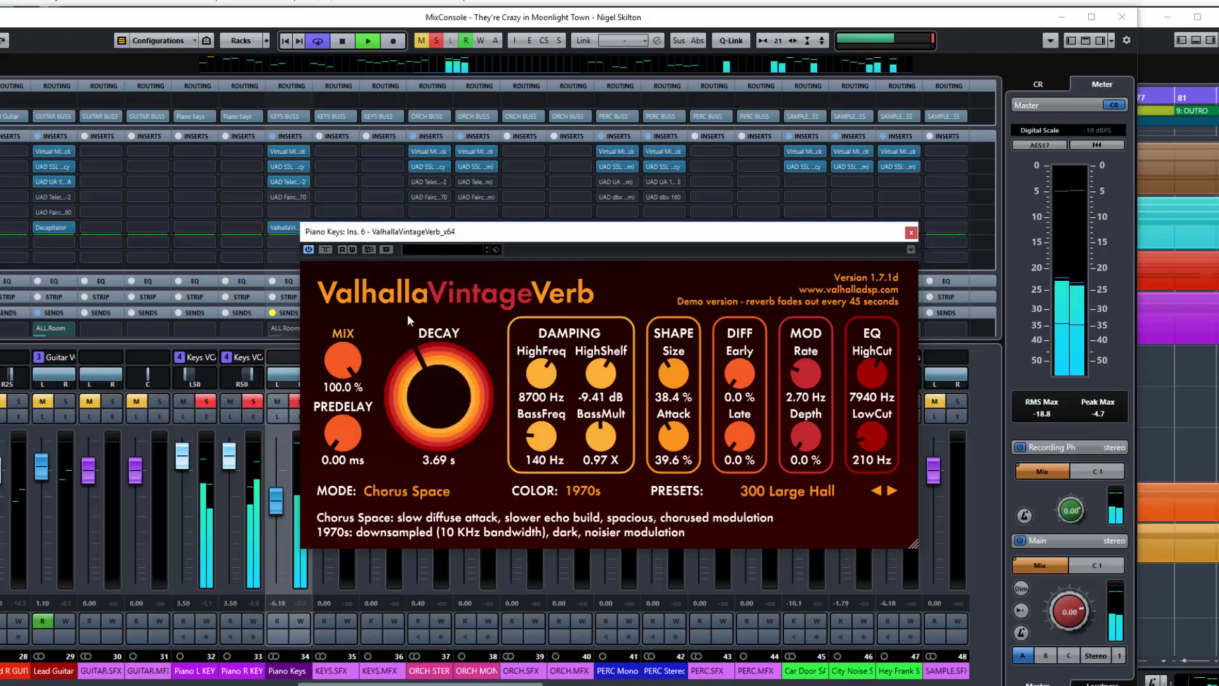
click(428, 492)
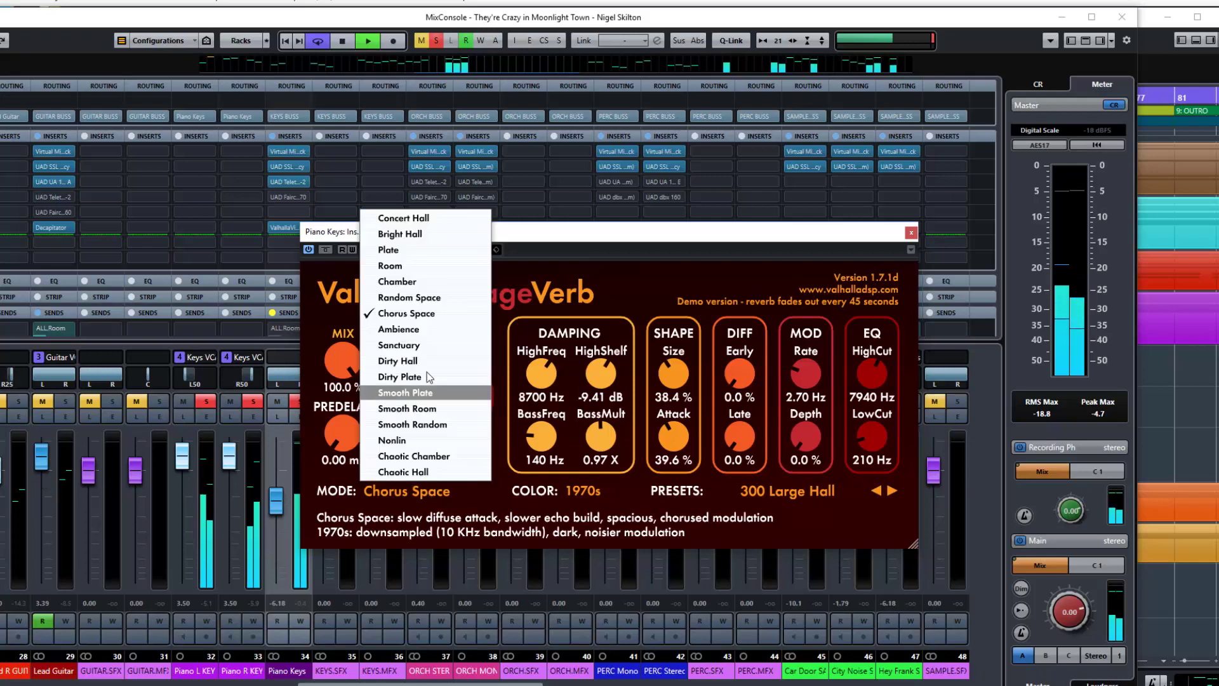
click(416, 329)
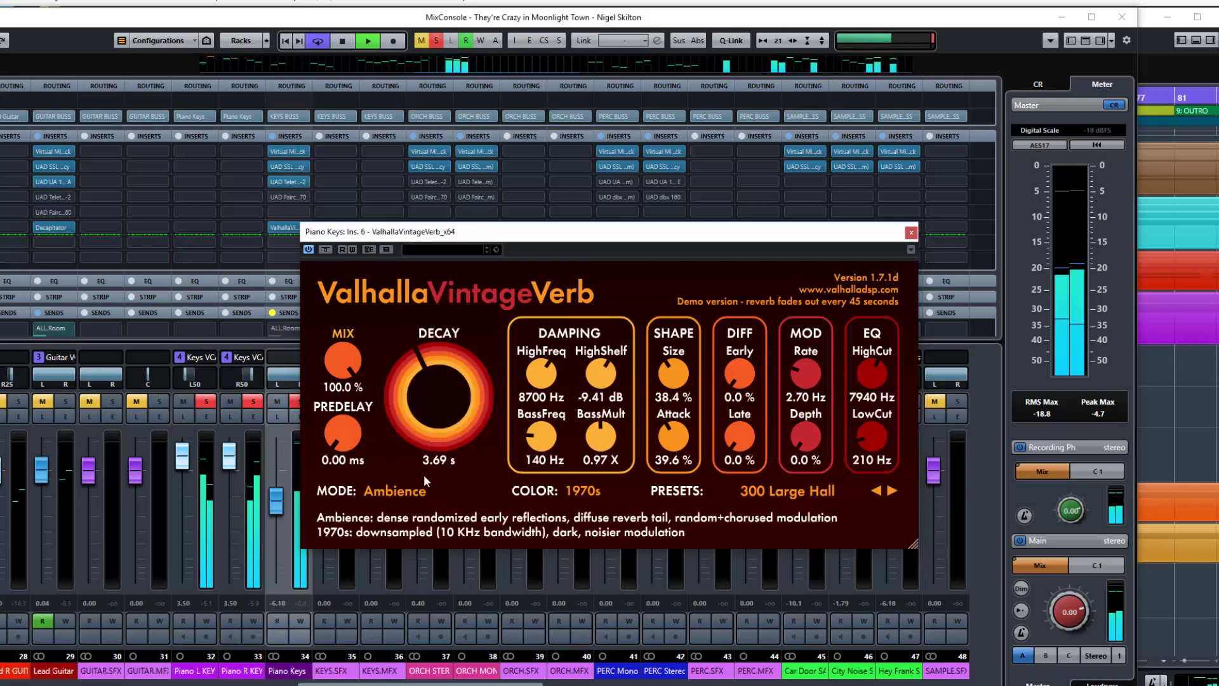
click(420, 495)
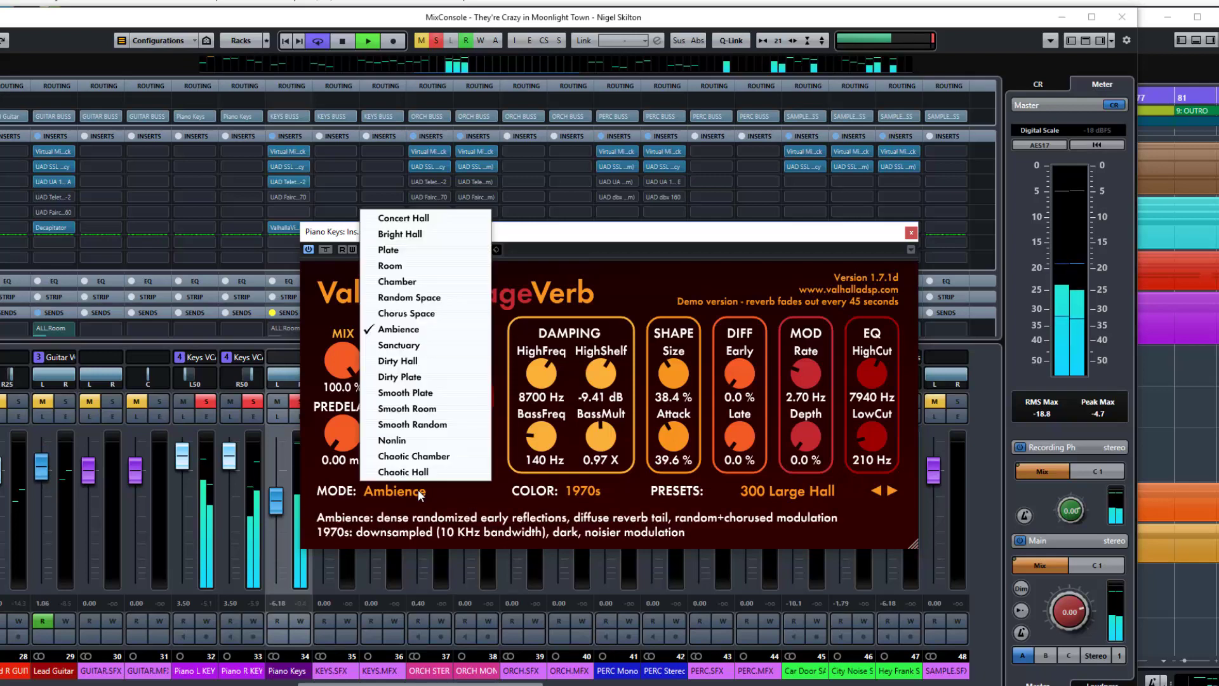
click(395, 346)
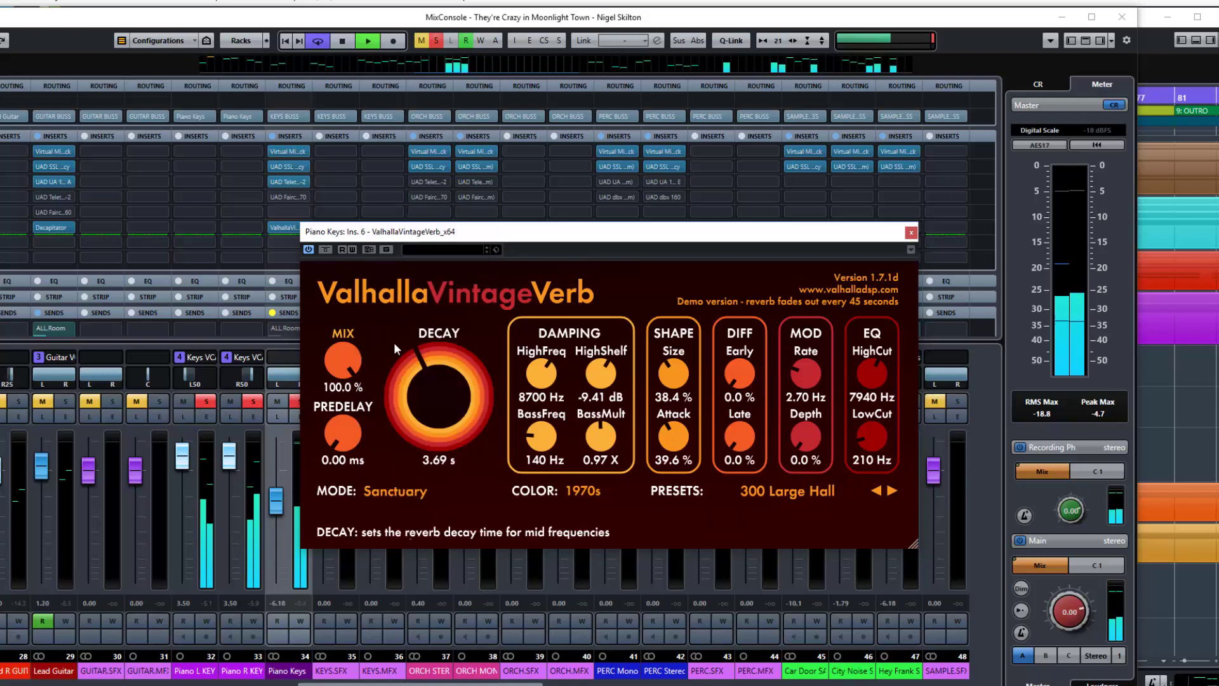
Step: Audition the Dirty Hall, Dirty Plate, Smooth Plate and Smooth Room reverb modes in turn
click(415, 494)
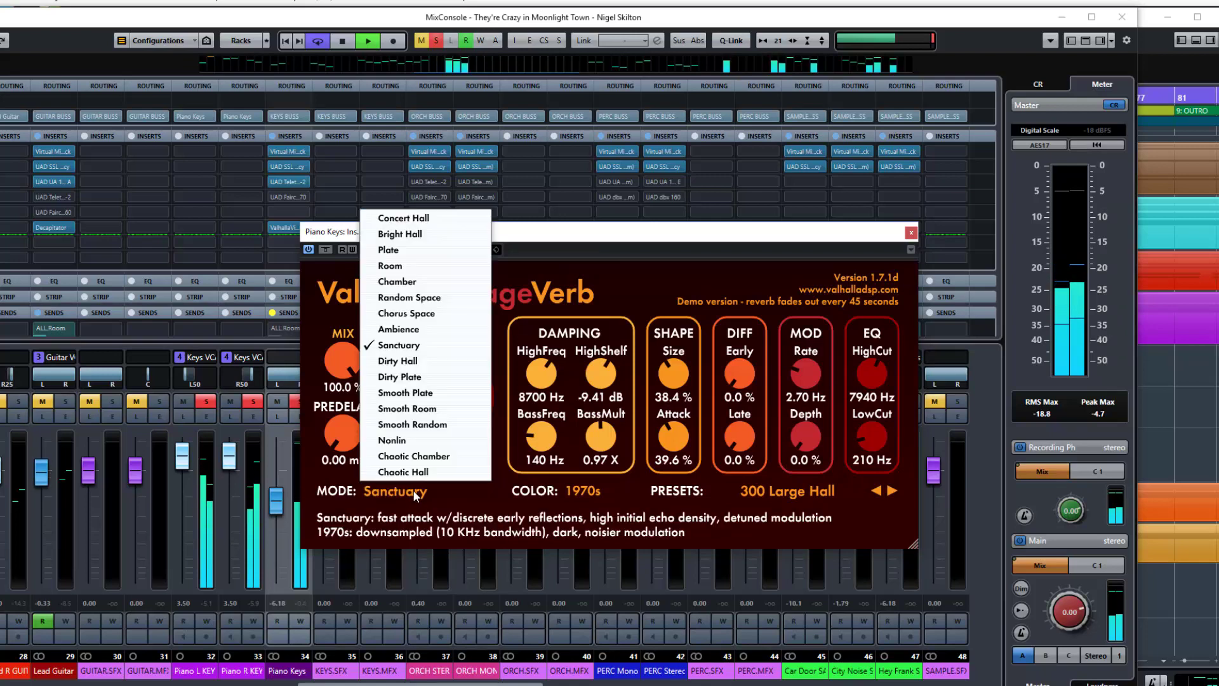
click(418, 359)
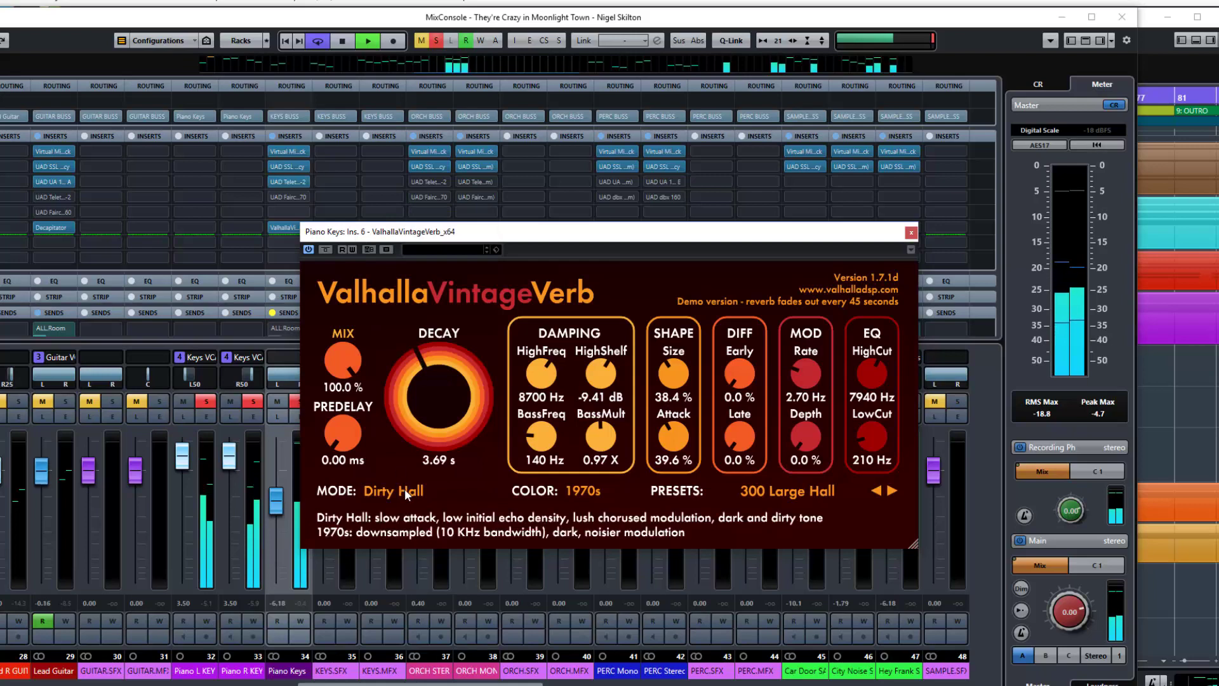
click(405, 489)
click(399, 377)
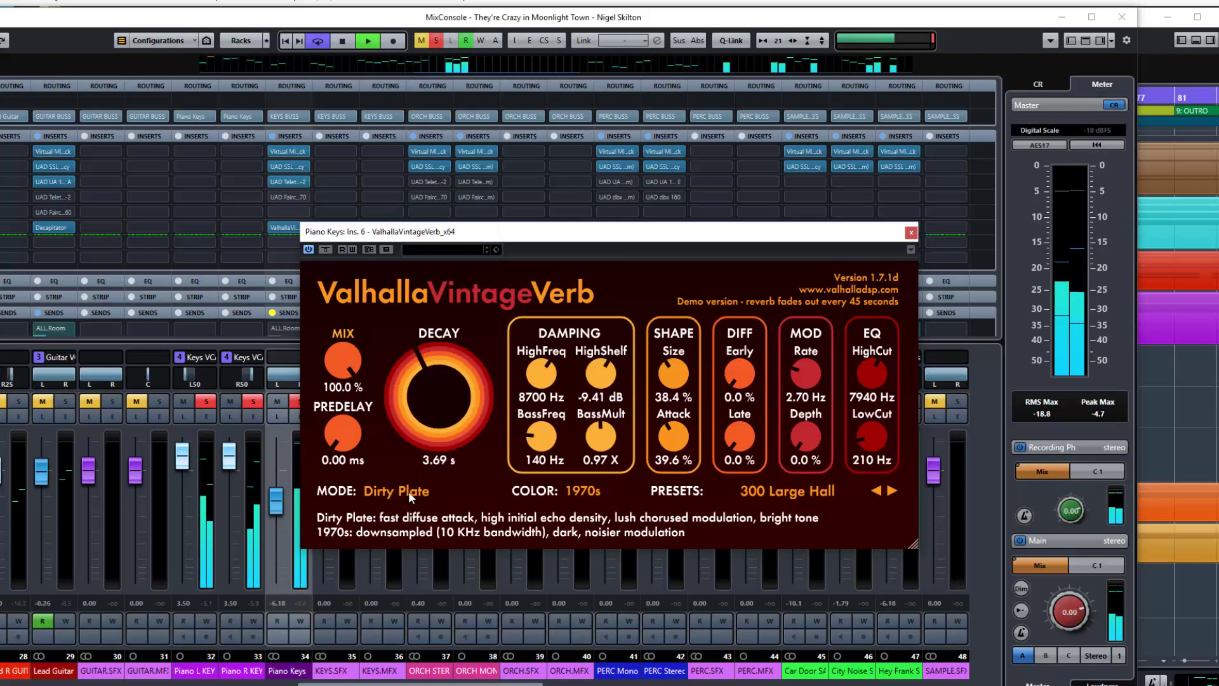
click(409, 490)
click(407, 393)
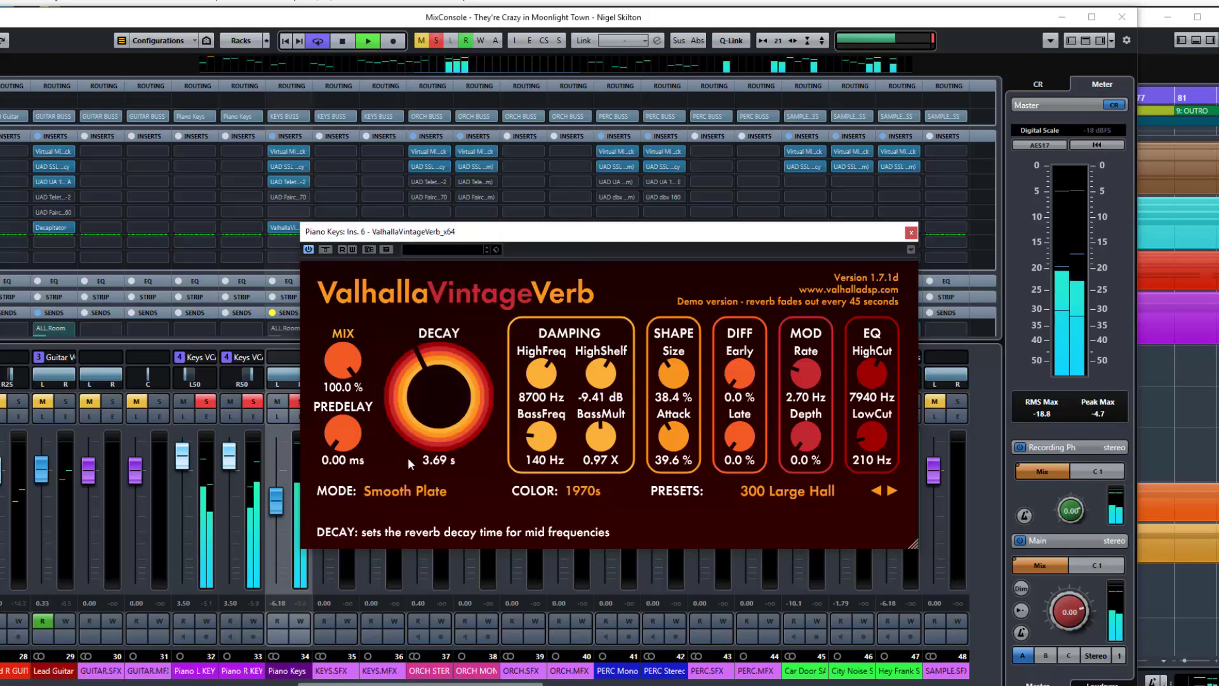
click(427, 490)
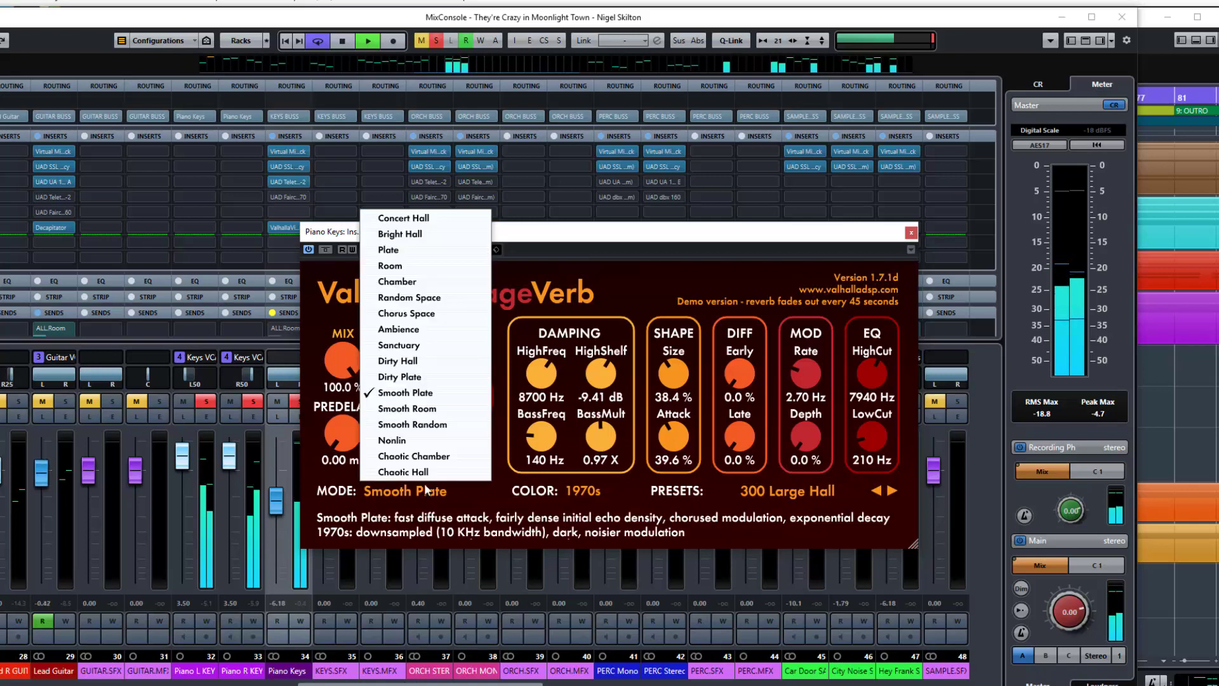
click(418, 408)
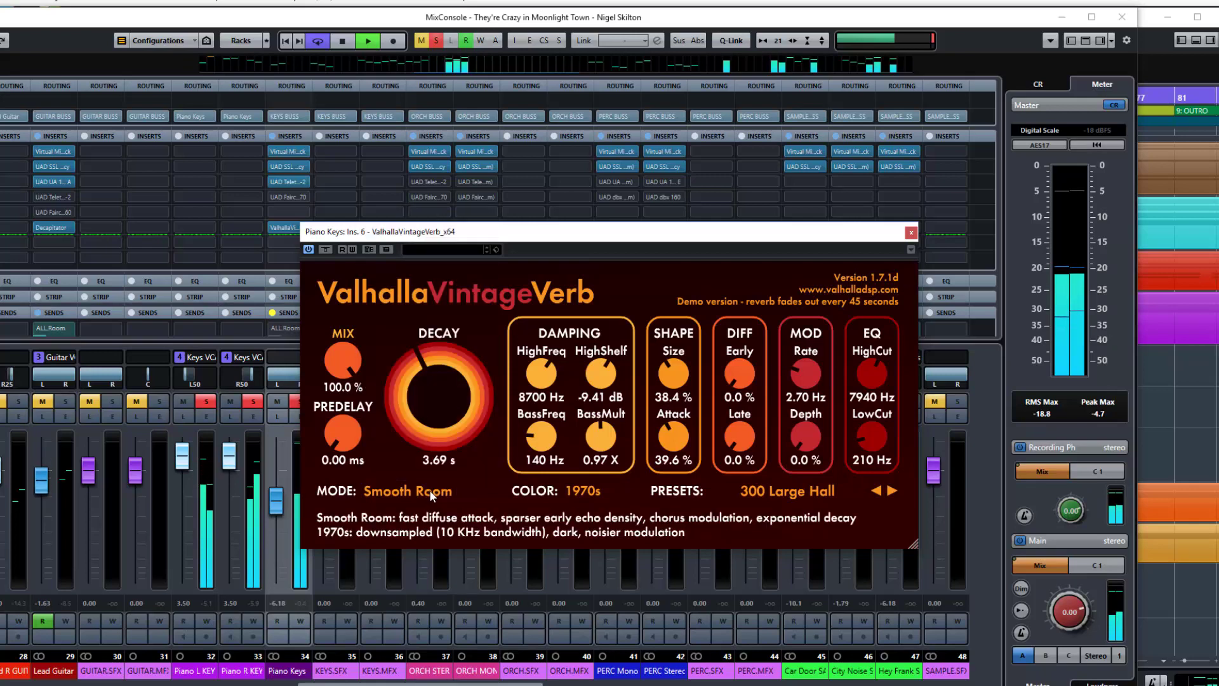
Step: Audition the Smooth Random, Nonlin, Chaotic Chamber and Chaotic Hall reverb modes, and return the mode to Concert Hall
click(429, 489)
click(415, 421)
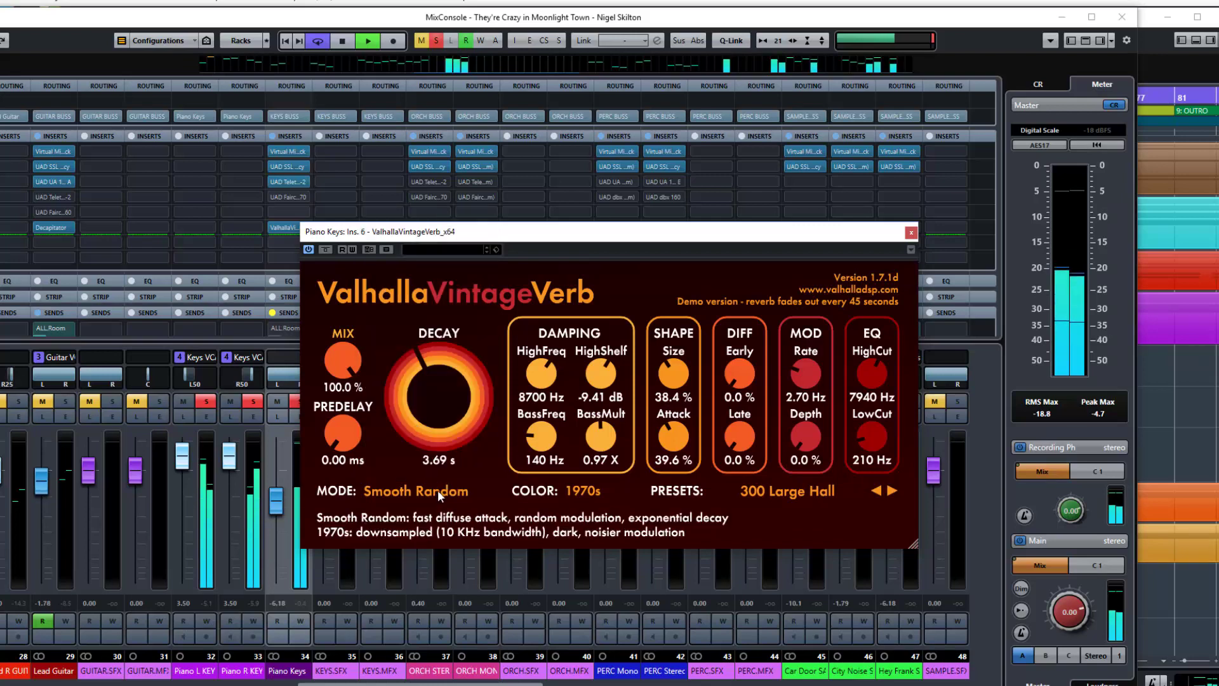
click(437, 489)
click(417, 440)
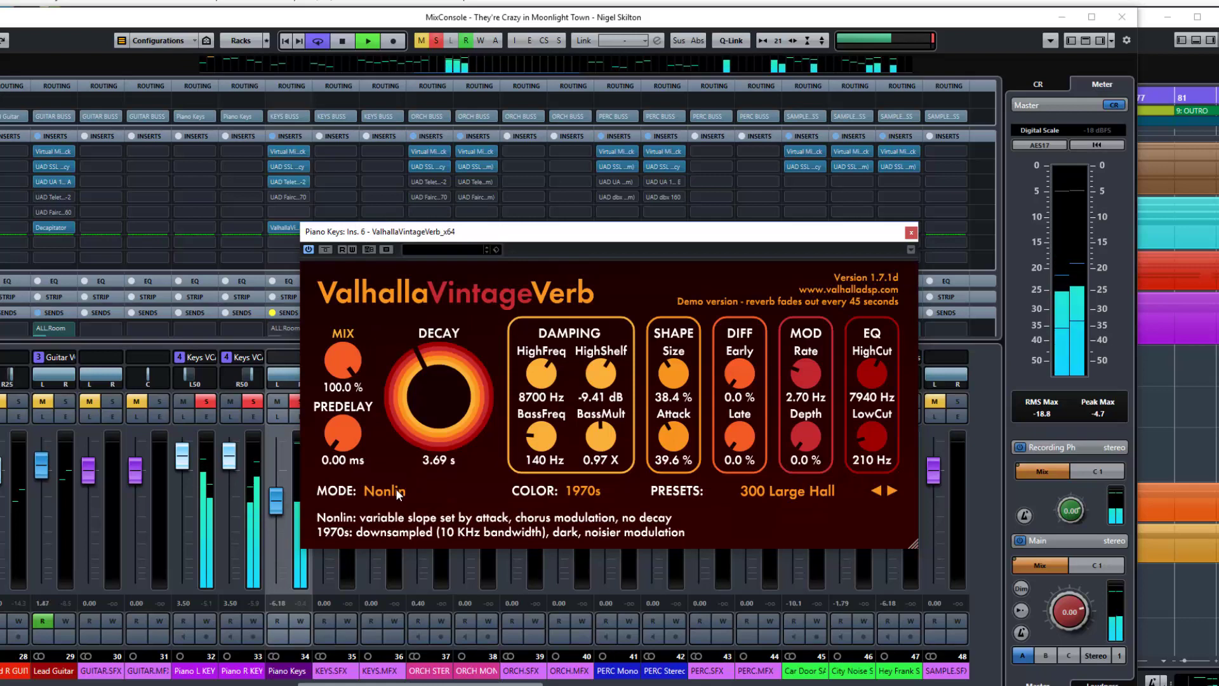
click(396, 489)
click(395, 452)
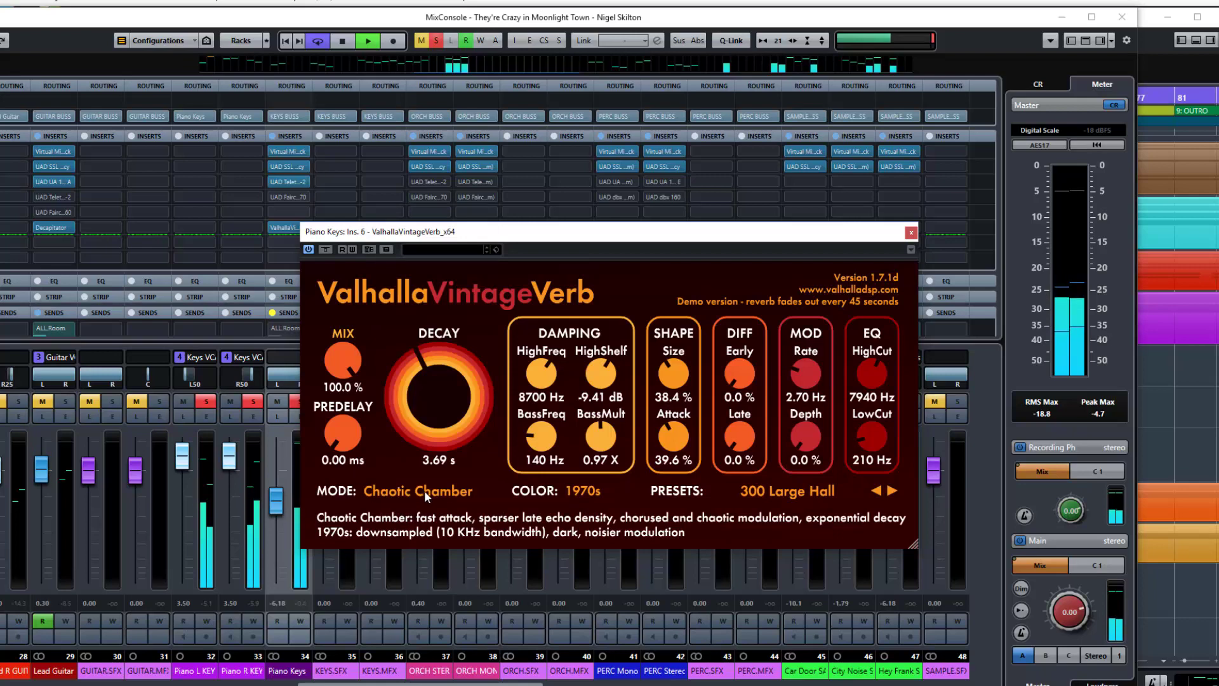
click(424, 490)
click(418, 470)
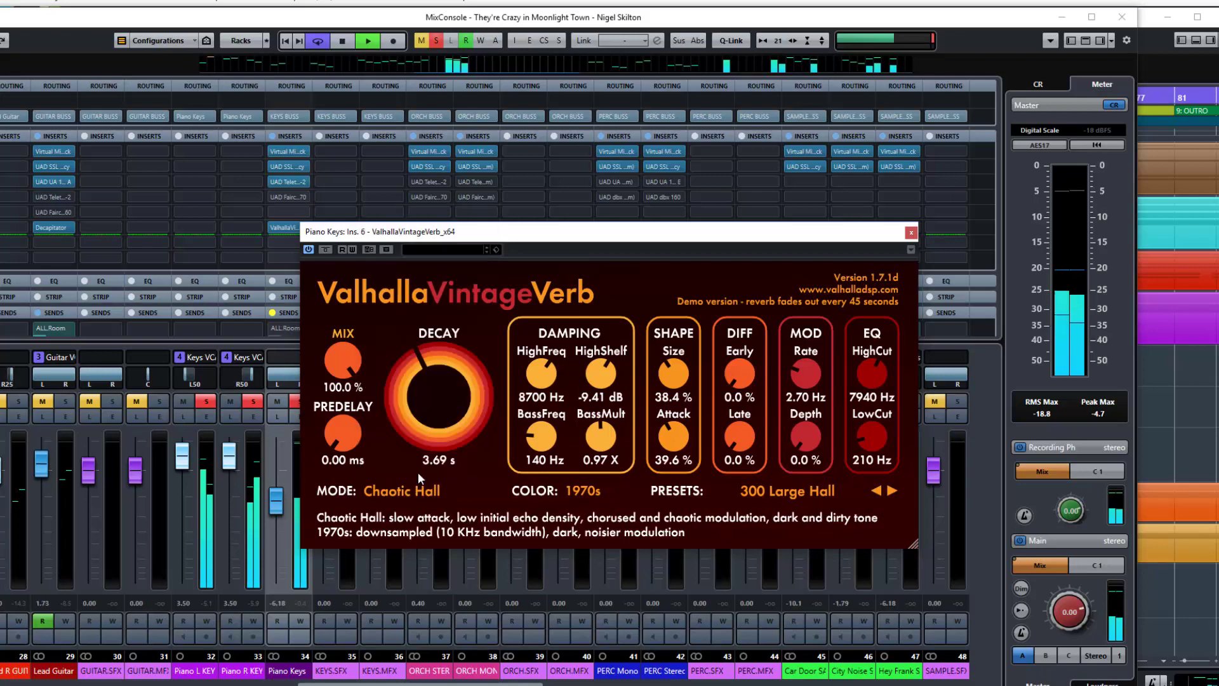
click(426, 490)
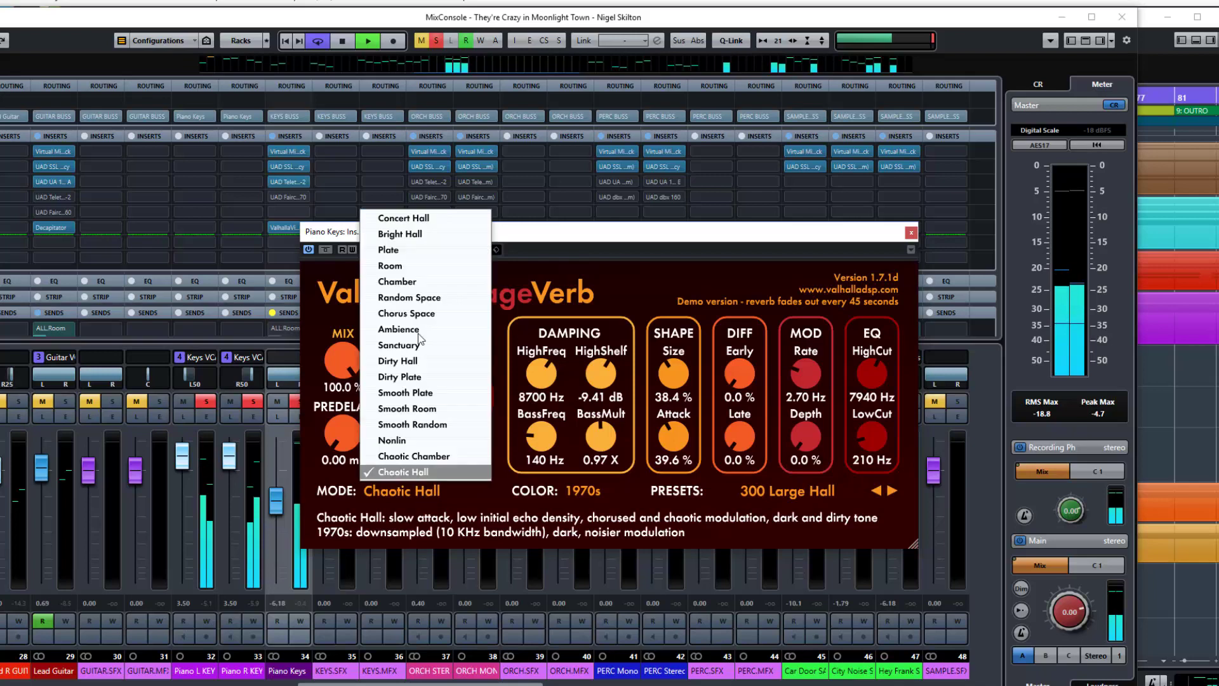
click(409, 218)
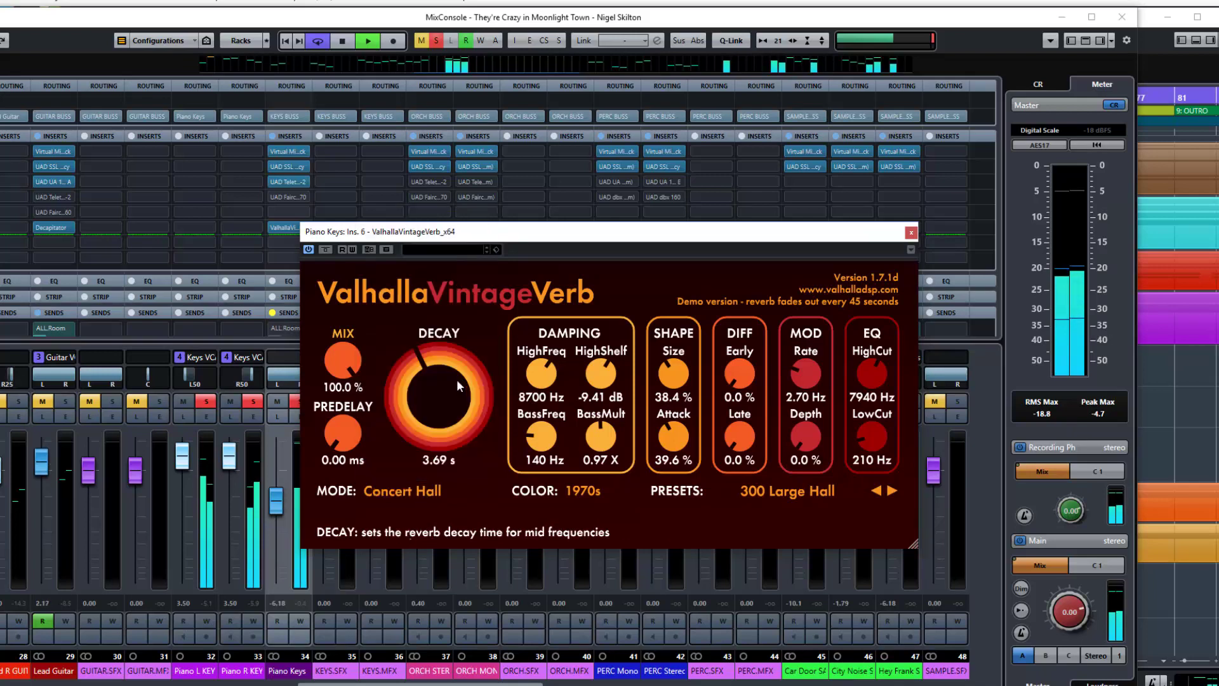
Step: Stop playback, load the 300 Large Hall preset from the Halls presets, and resume playback to audition it
key(space)
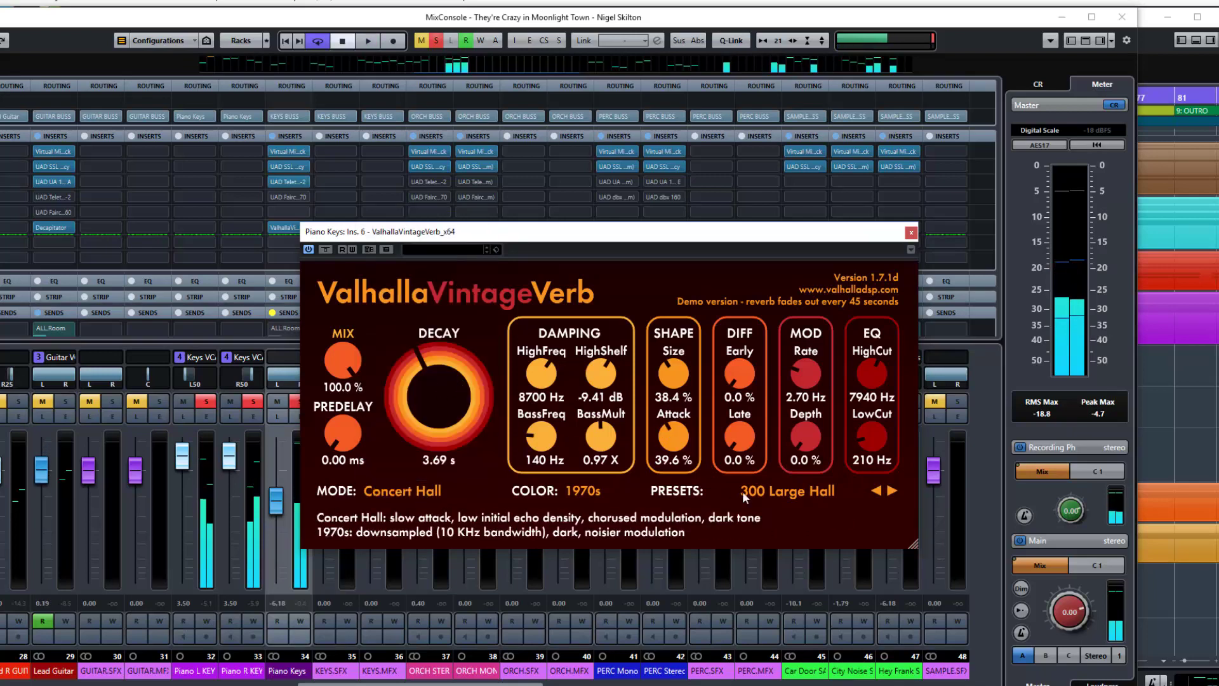
click(798, 493)
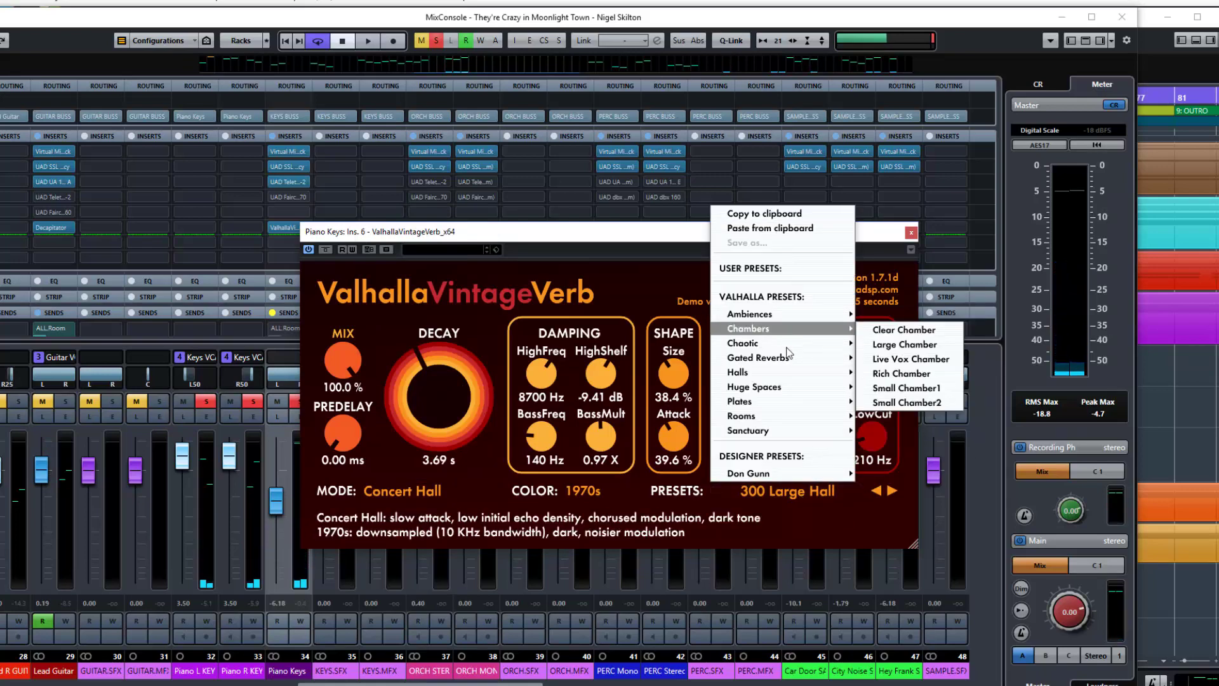
mouse_move(785, 373)
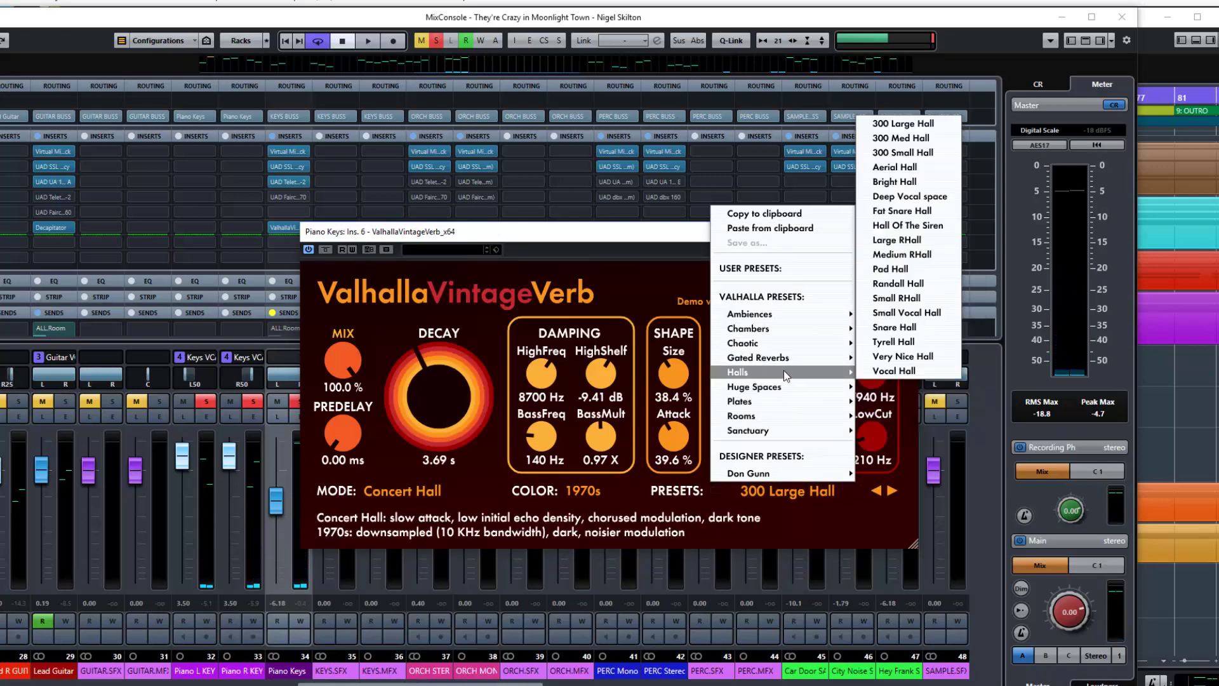
click(899, 125)
key(space)
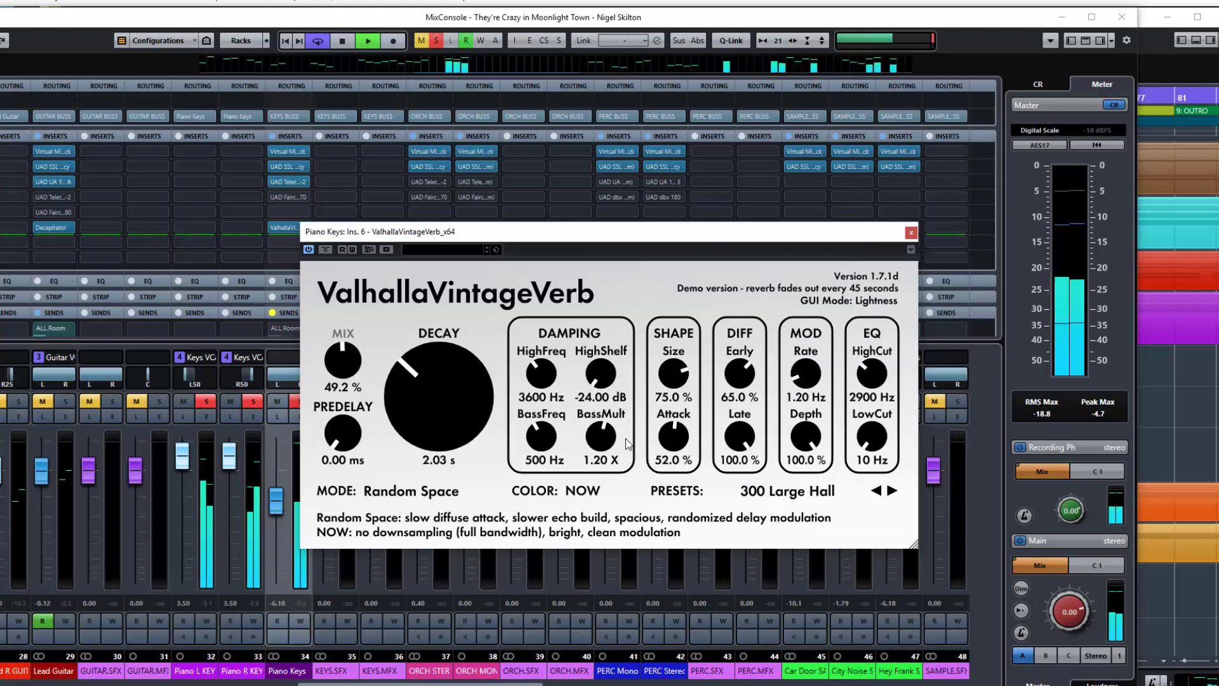
Step: Advance through the 300 Med Hall and 300 Small Hall presets, setting the latter's mix to about 36%
click(892, 492)
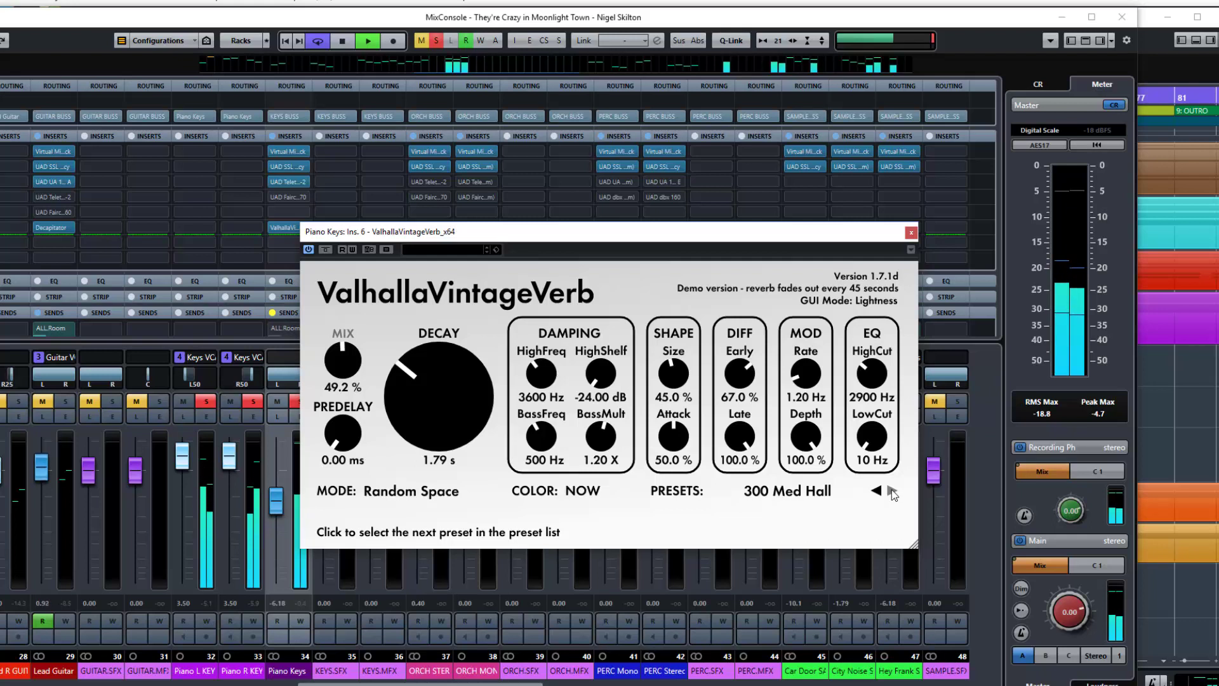
click(893, 492)
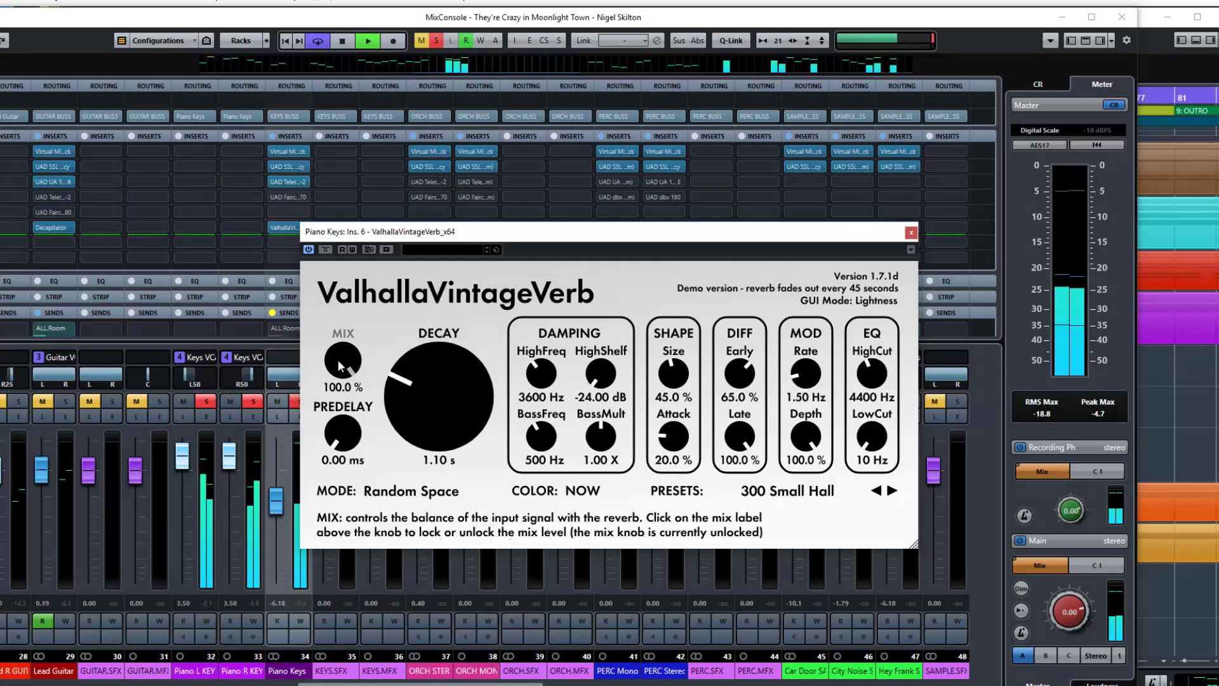
drag(340, 366, 368, 498)
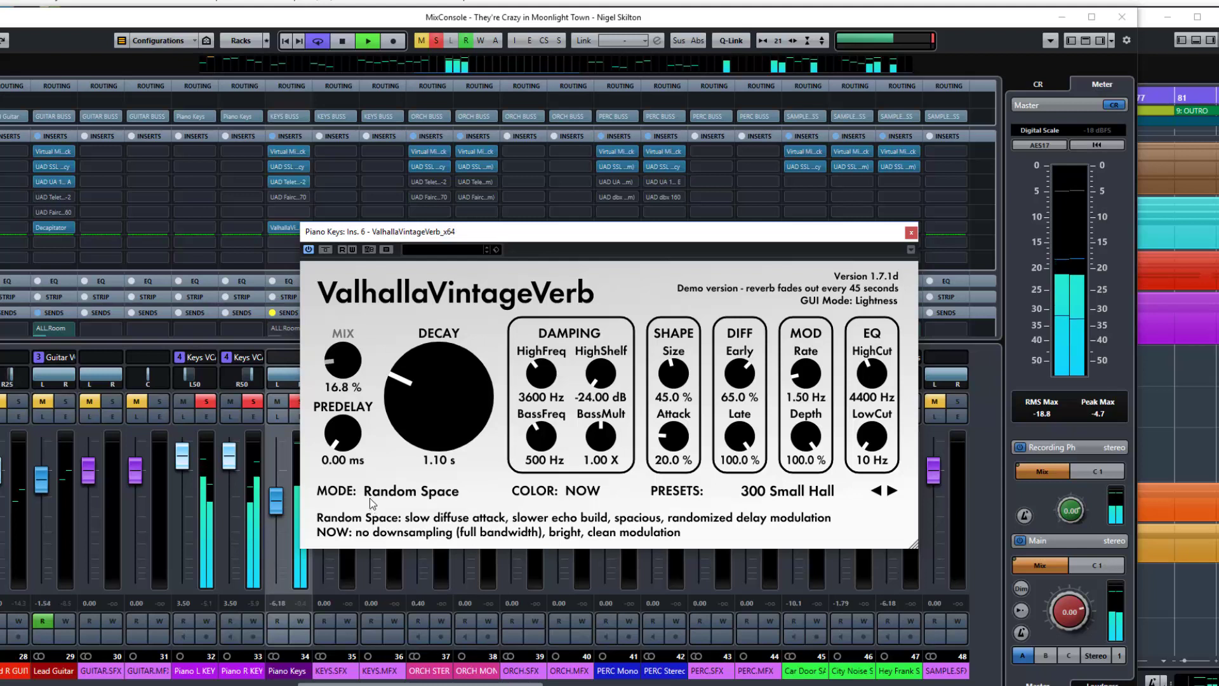
drag(345, 373, 341, 346)
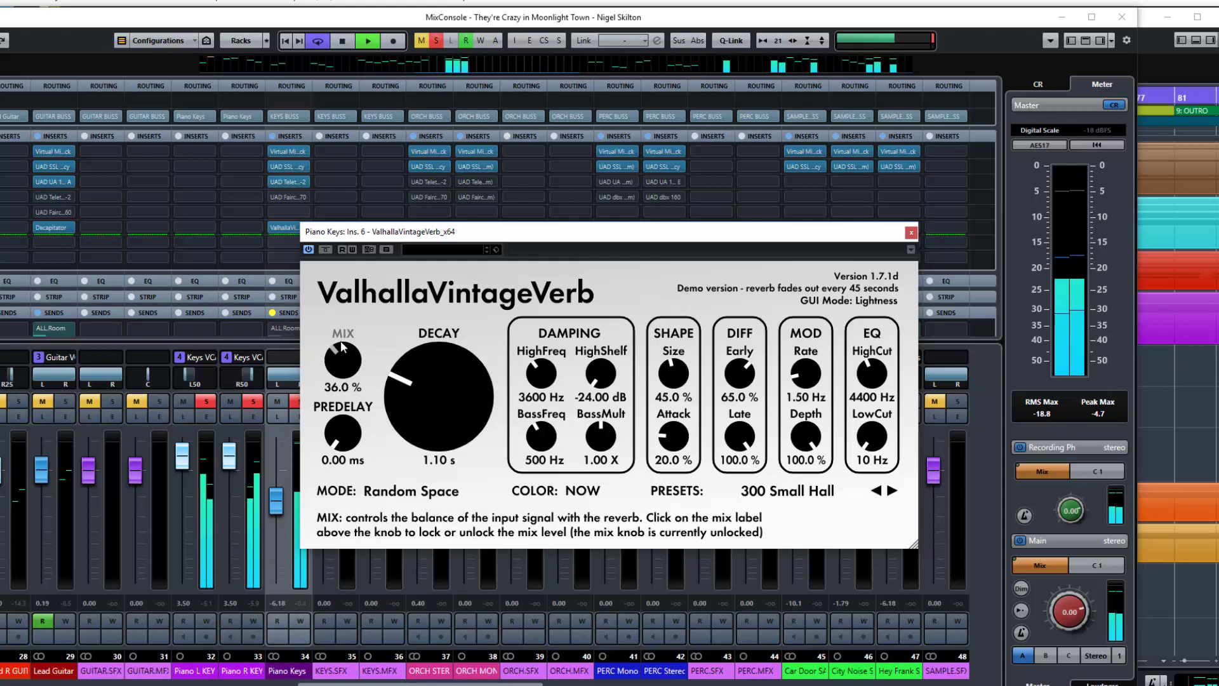
Step: Advance to the Aerial Hall preset and lower its mix to about 28.4%
click(892, 490)
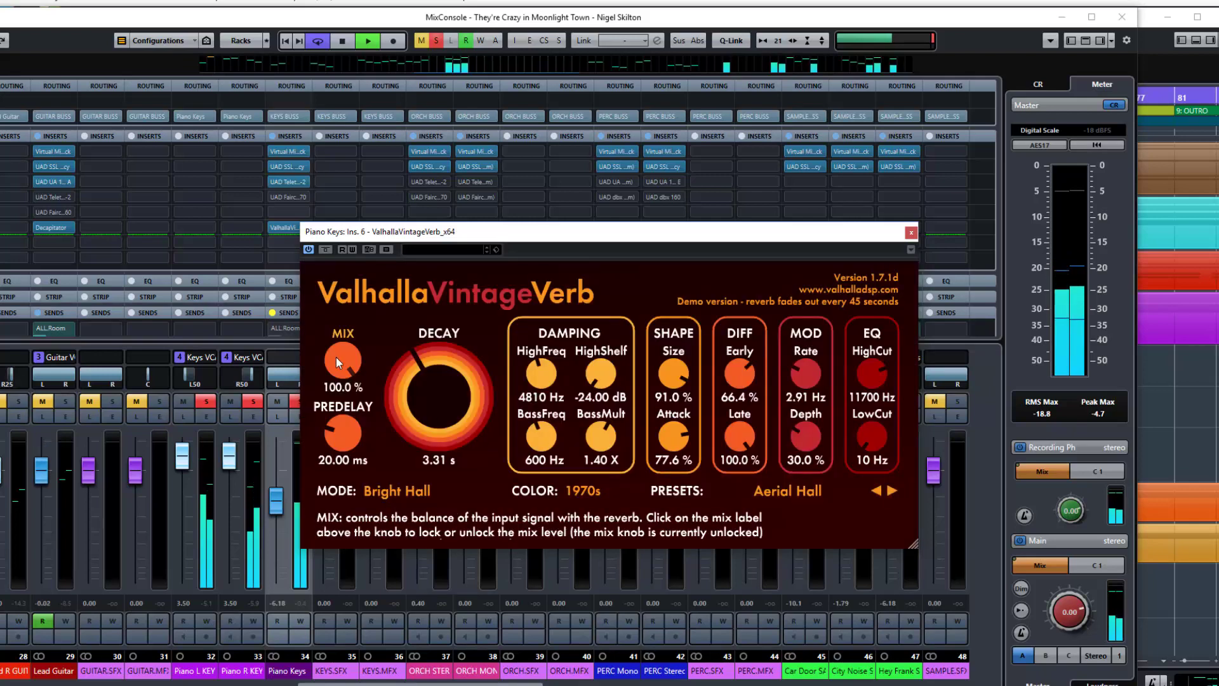
drag(336, 356, 354, 421)
drag(362, 470, 362, 475)
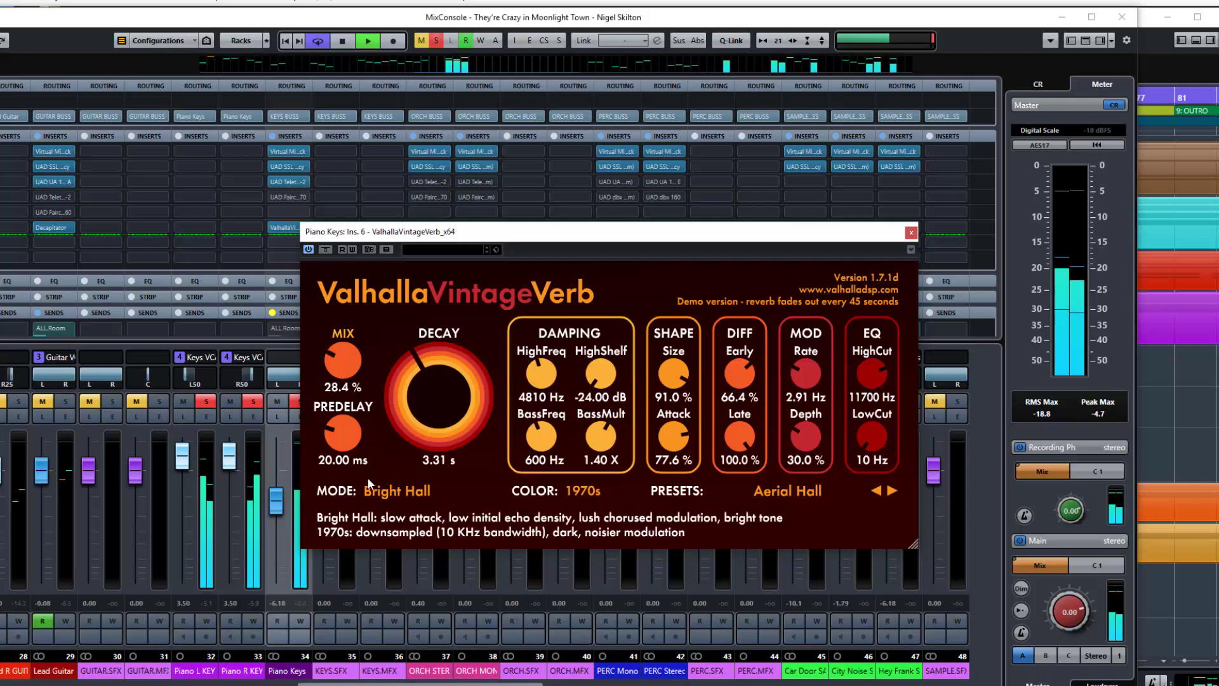
Step: Load the Concert Wave preset from Huge Spaces, audition it with the mix at about 39.2%, and stop playback
click(803, 490)
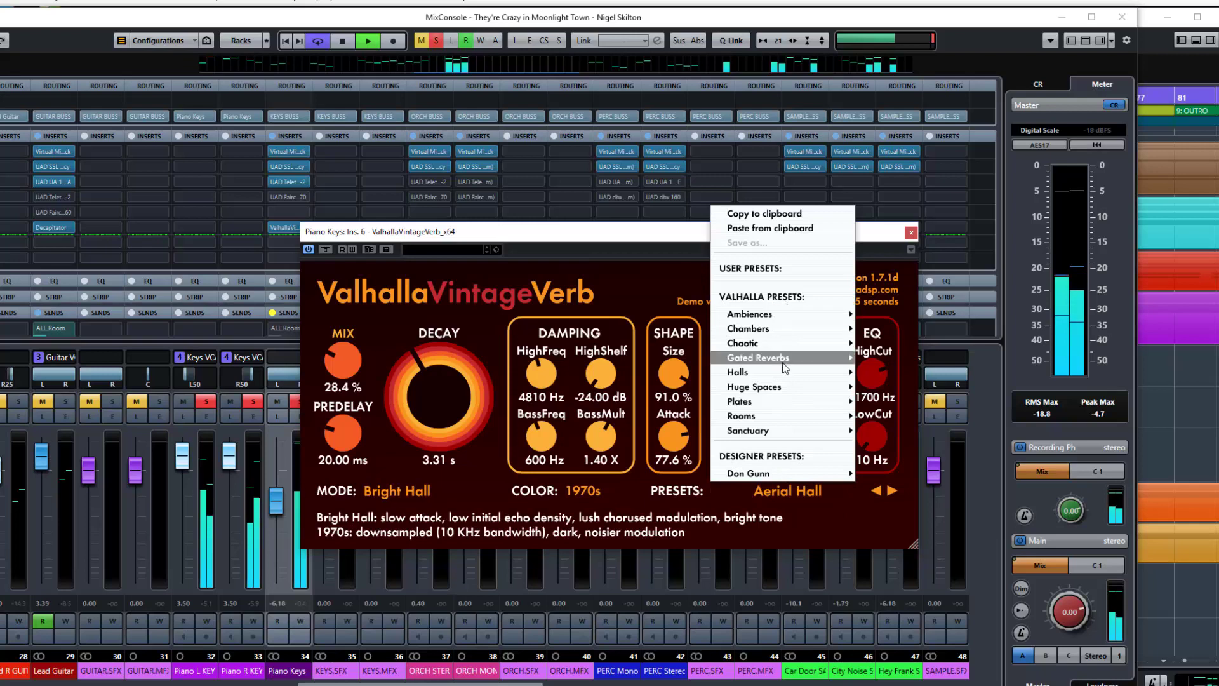
mouse_move(784, 387)
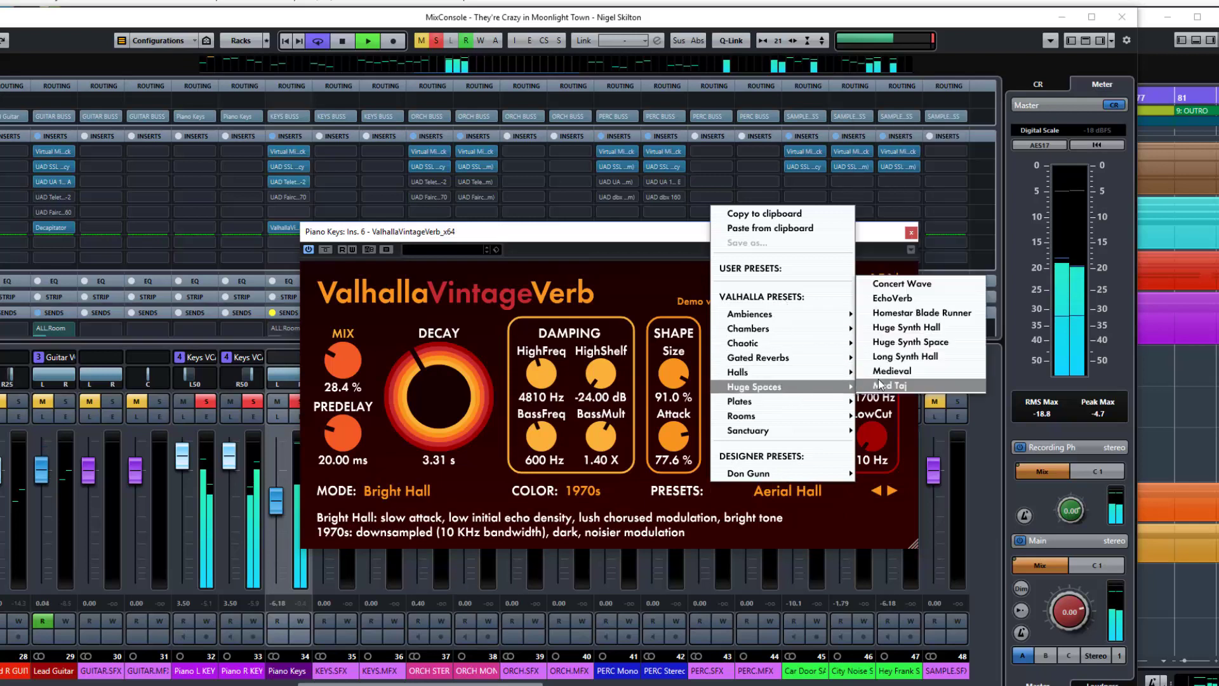
click(900, 287)
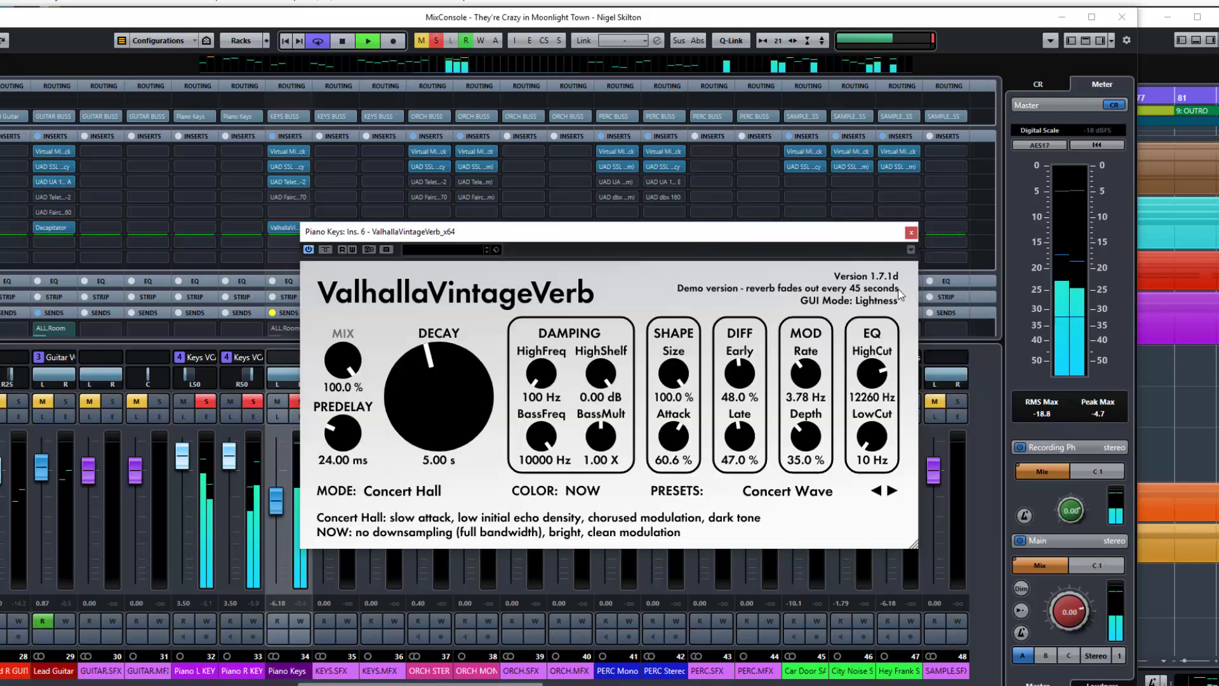
drag(343, 363, 353, 468)
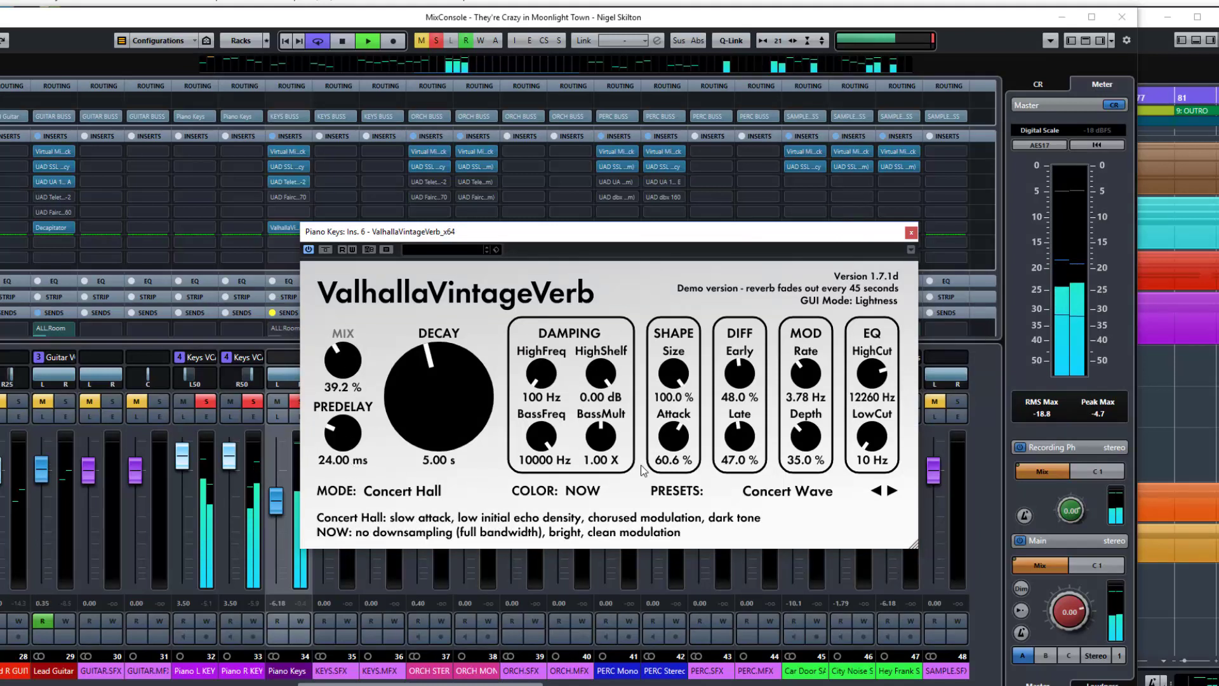
key(space)
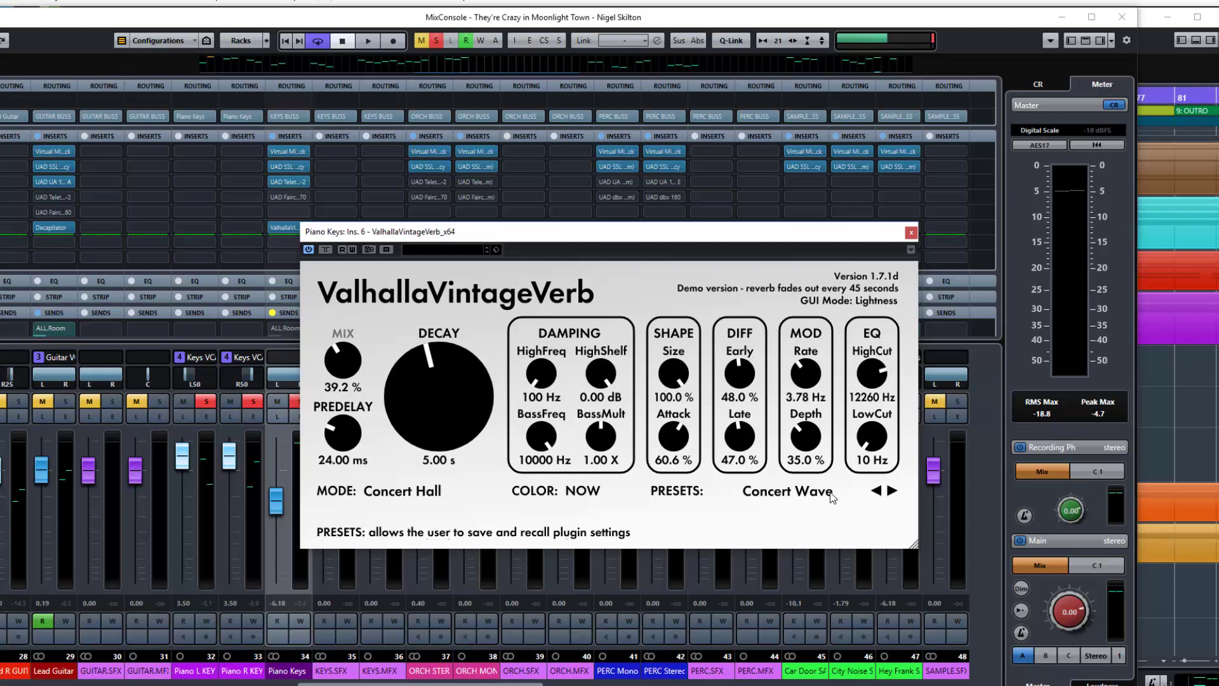
Step: Load the DH-Beastly Verb designer preset and audition it with the mix lowered to about 42.8%
click(833, 498)
mouse_move(800, 473)
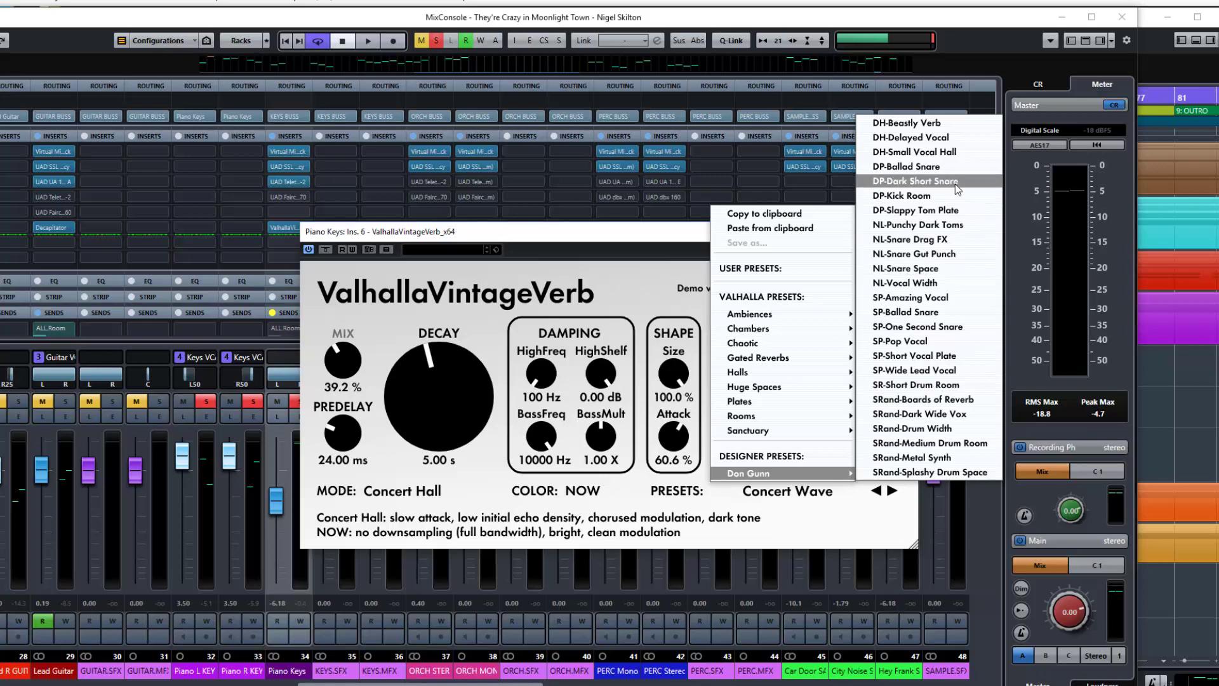
click(946, 123)
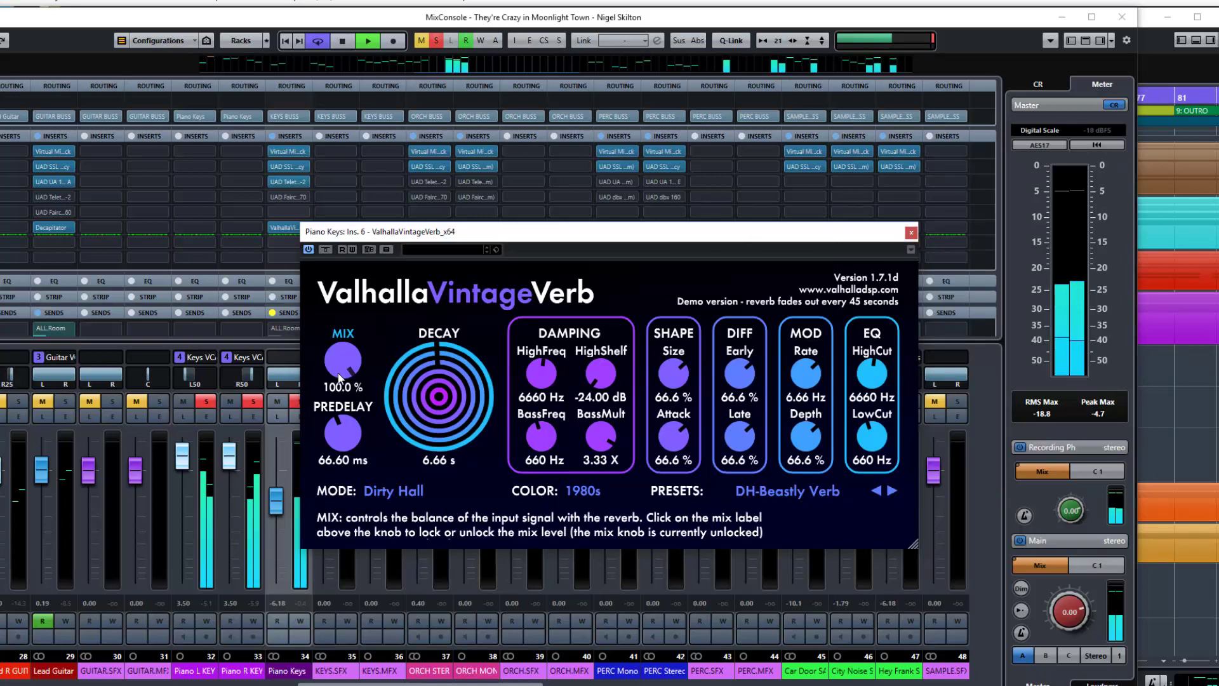
drag(343, 389, 343, 457)
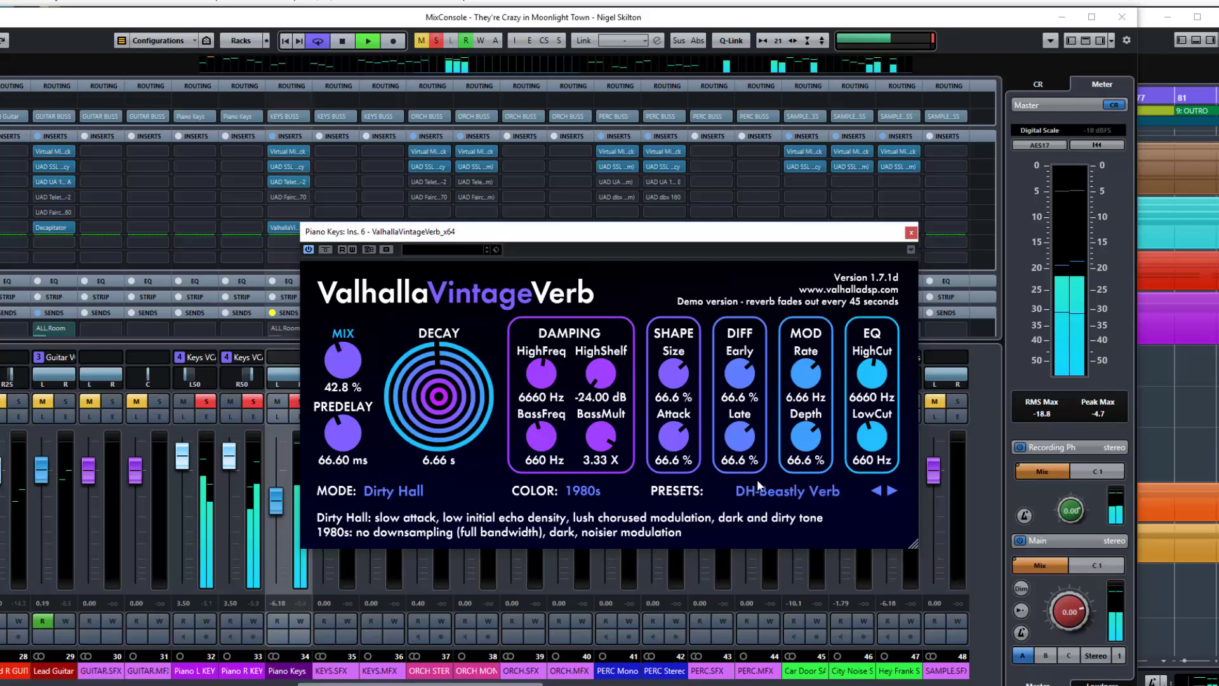
Step: Load the DH-Small Vocal Hall designer preset and lower its mix to about 30.8%
click(777, 490)
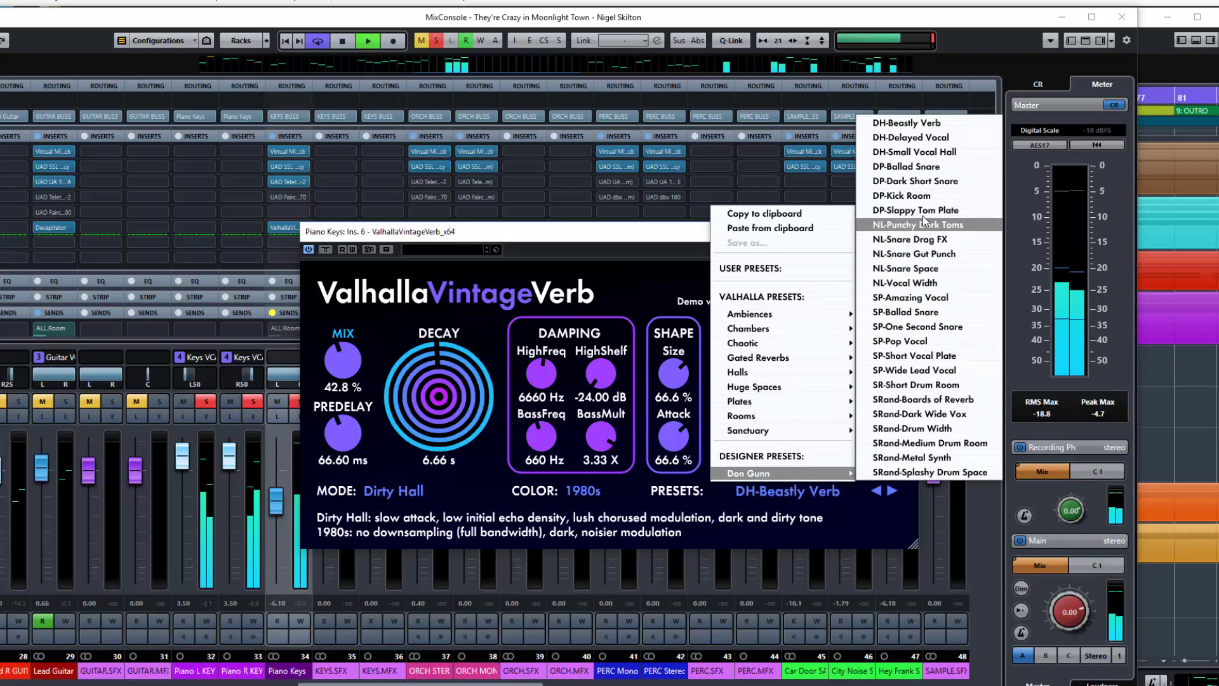
click(919, 153)
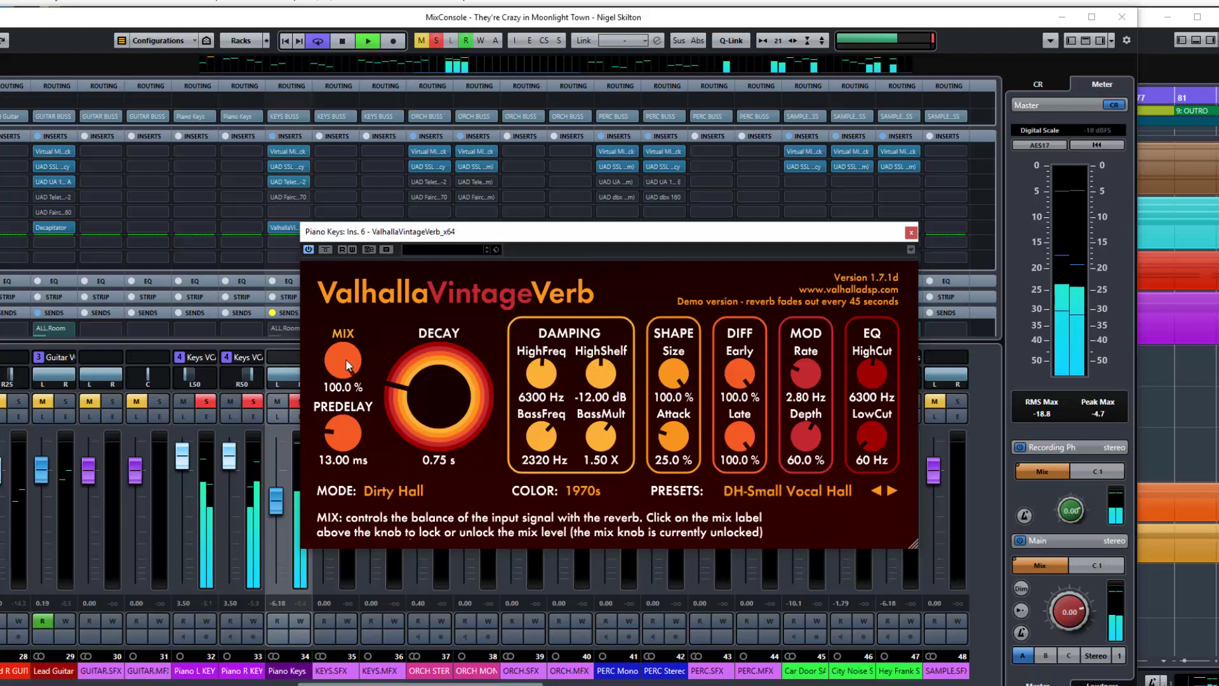
drag(345, 359, 368, 474)
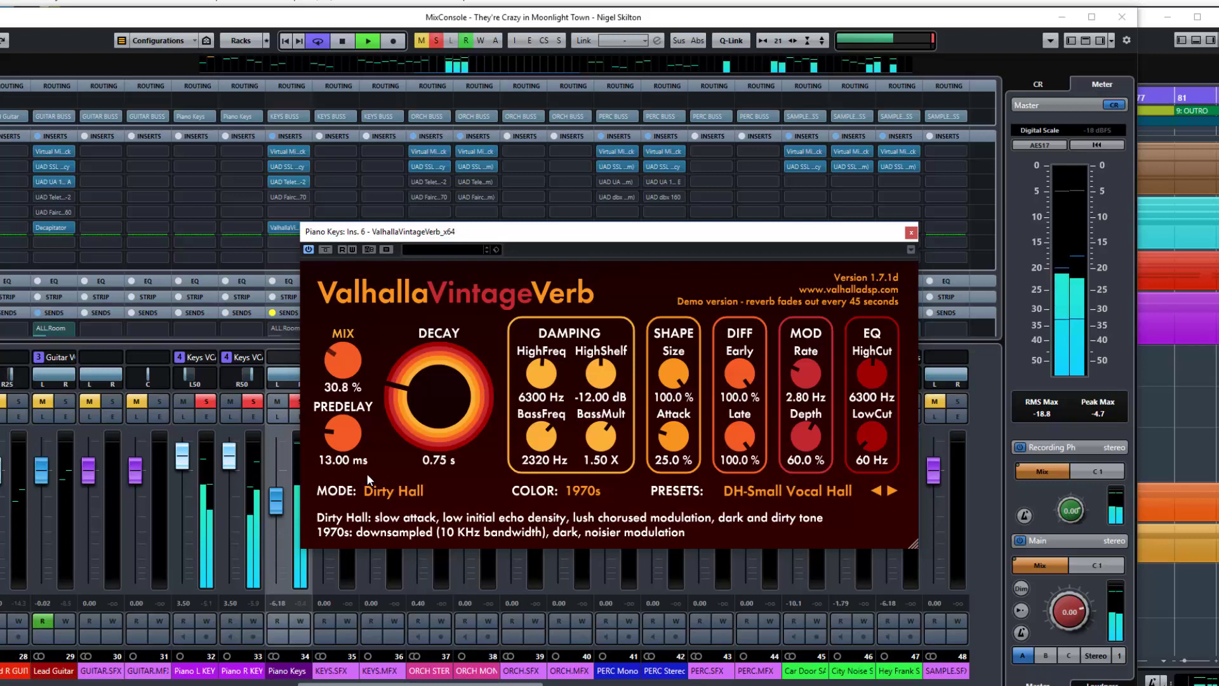
Step: Load the Lots of Space preset from Sanctuary, audition it with the mix at about 41.6%, and stop playback
click(819, 494)
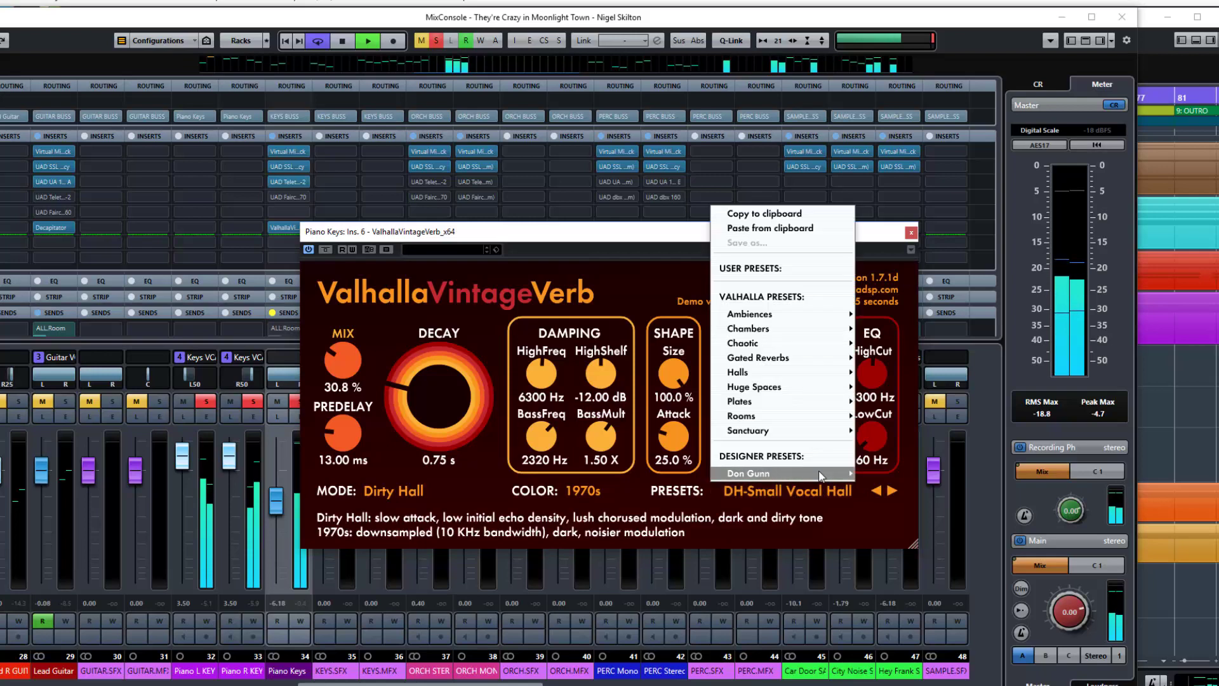
mouse_move(811, 433)
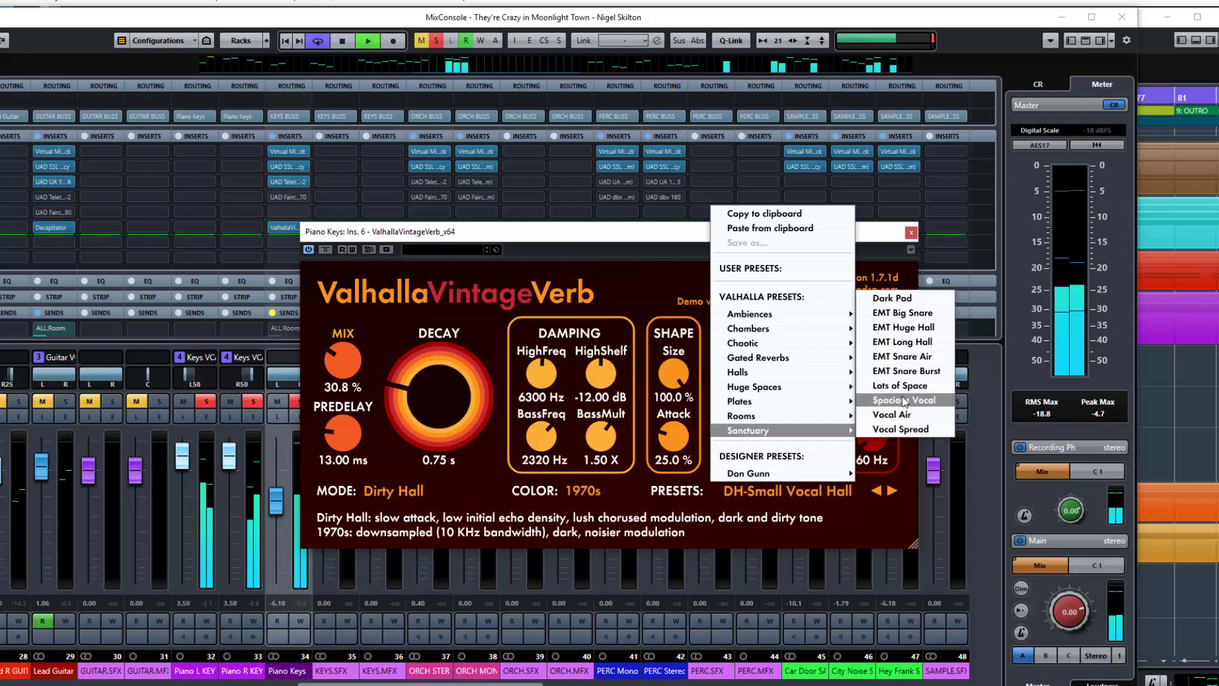
click(901, 385)
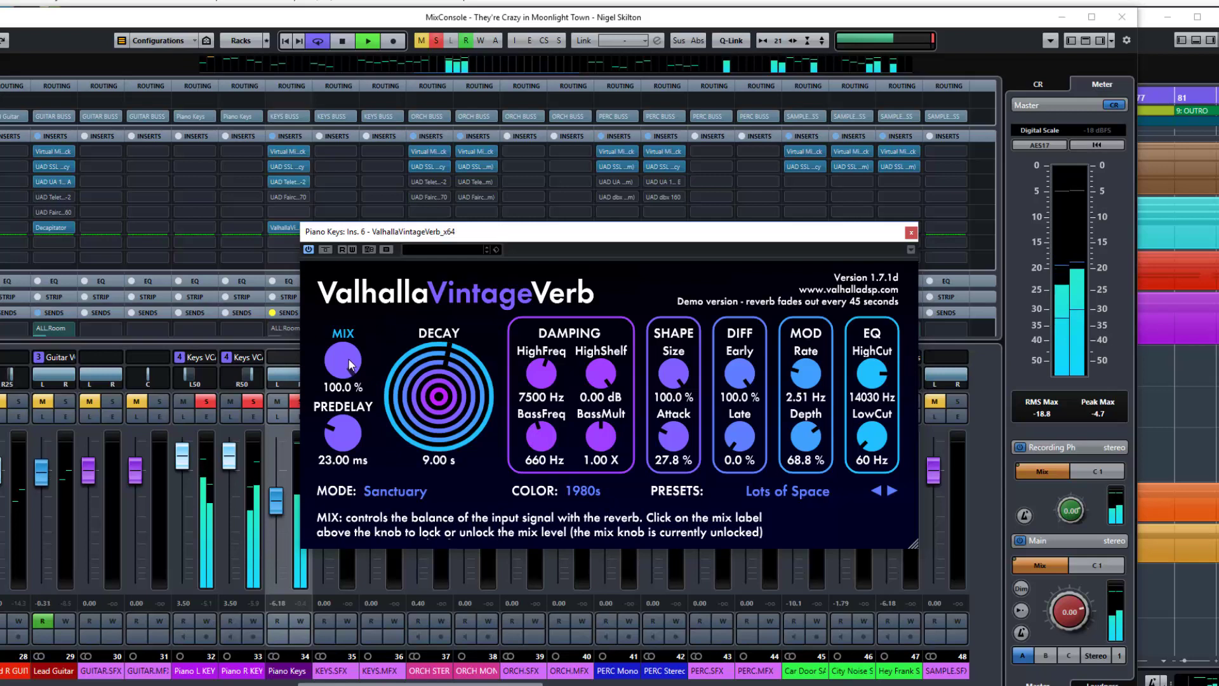
drag(352, 365, 356, 453)
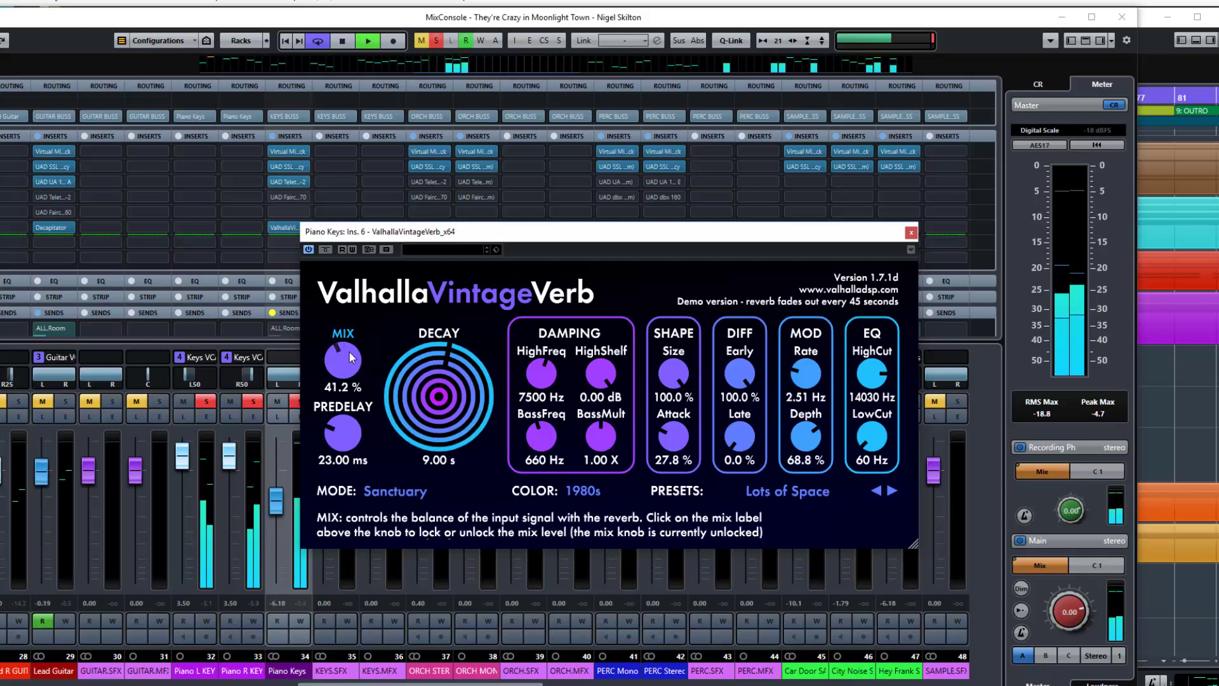
mouse_move(353, 360)
mouse_down()
mouse_move(346, 383)
mouse_move(345, 354)
mouse_up()
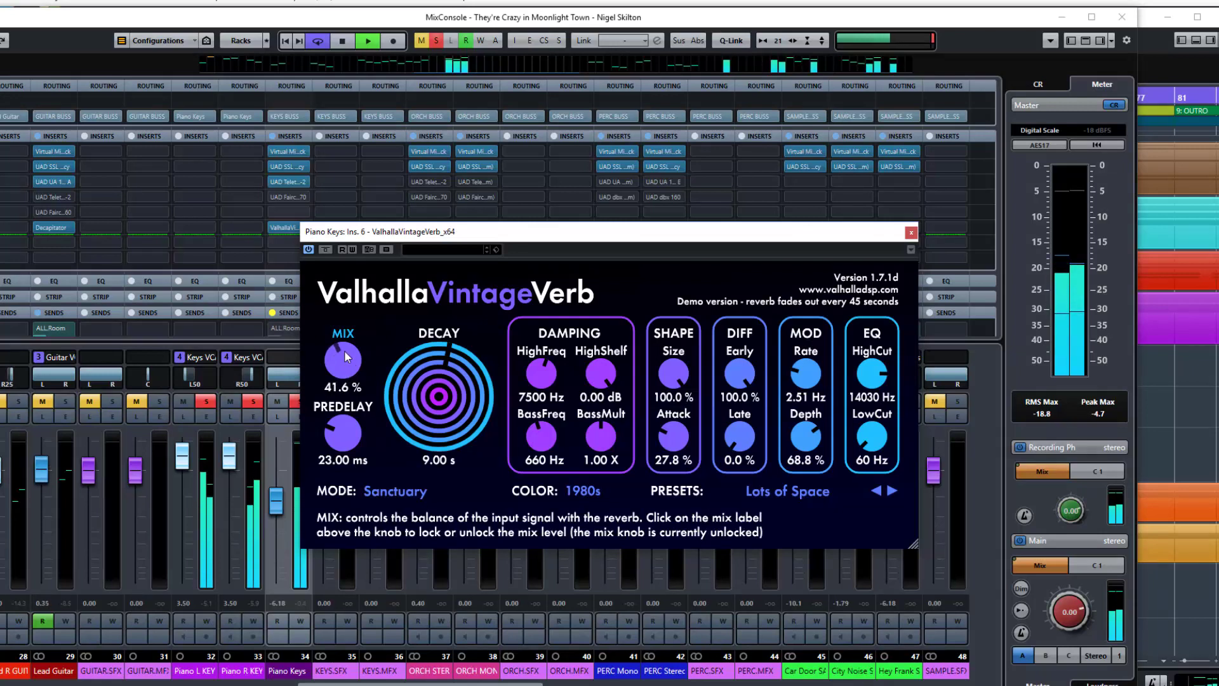
key(space)
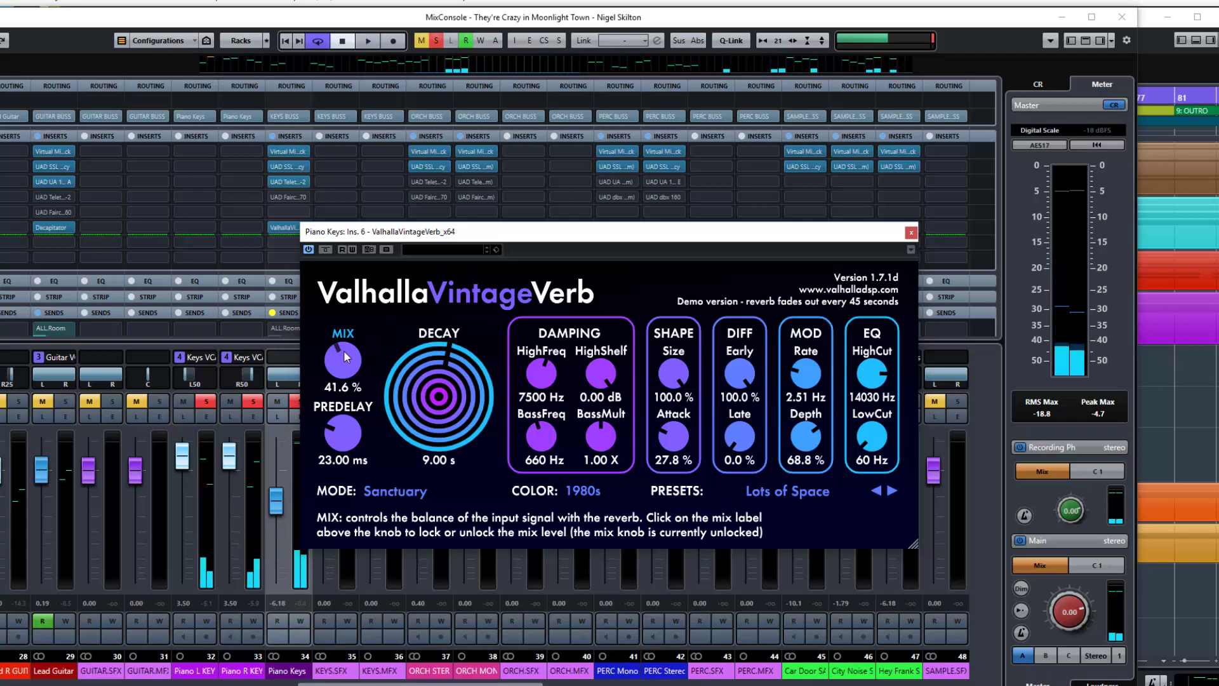
Step: Load the Rich Chamber preset from Chambers, resume playback, and lower the mix to about 39.2%
click(791, 489)
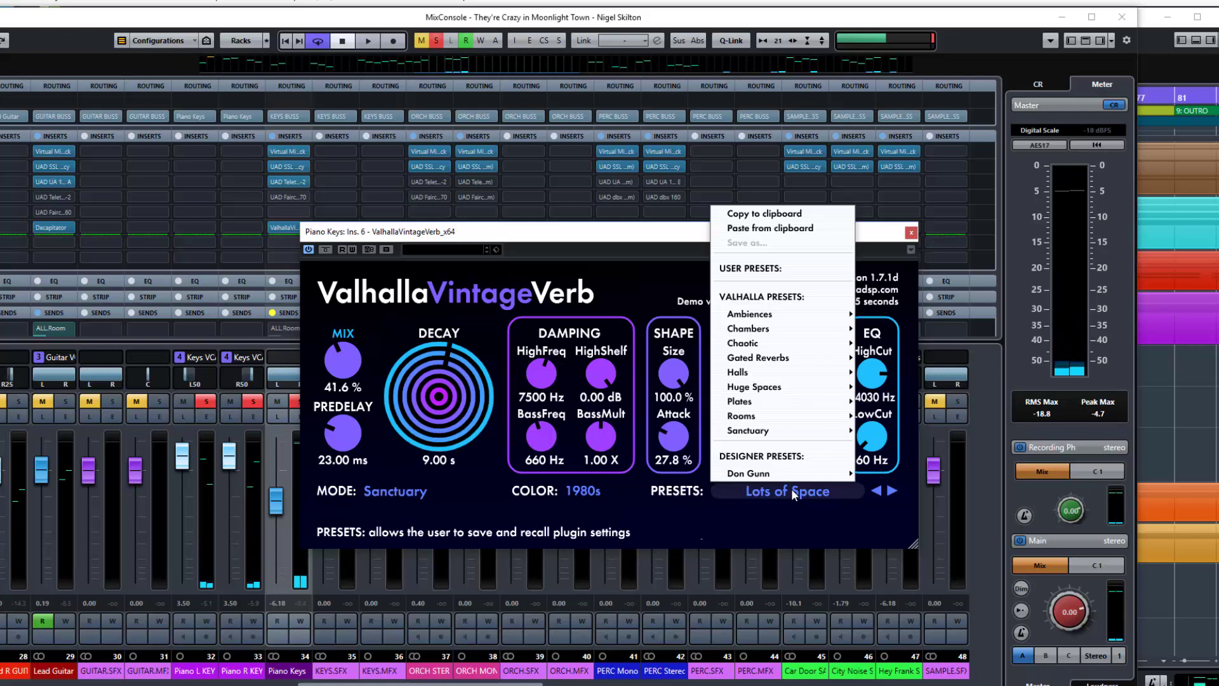
mouse_move(788, 328)
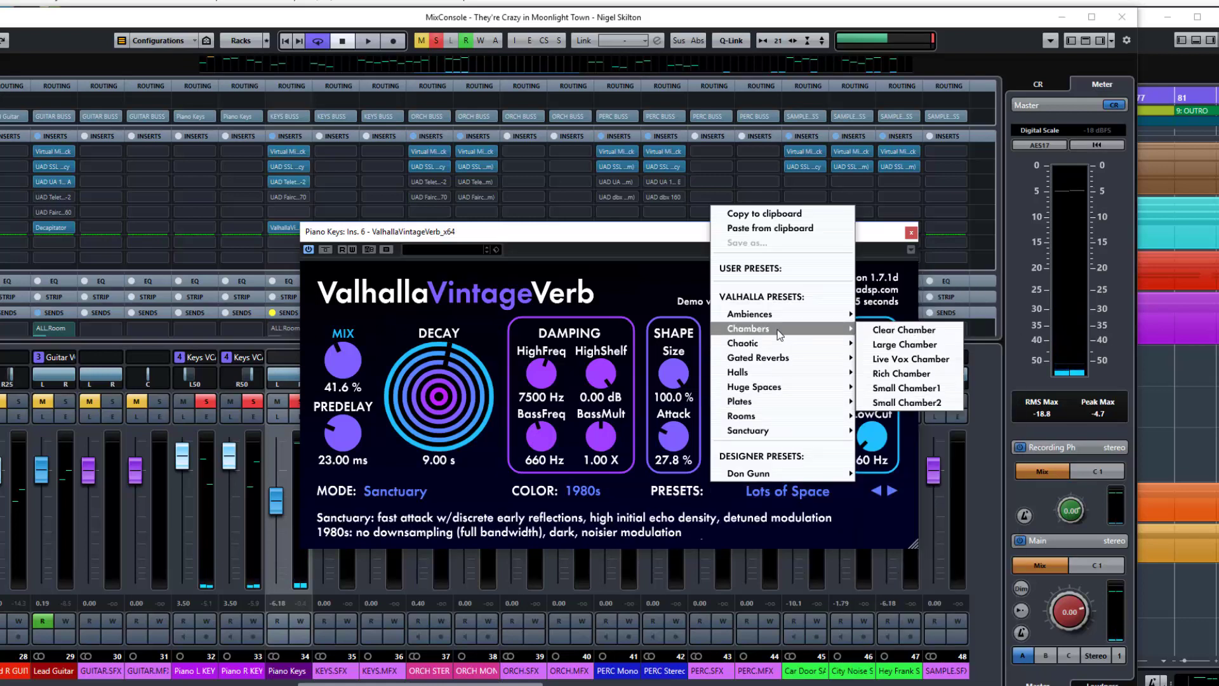
click(901, 374)
key(space)
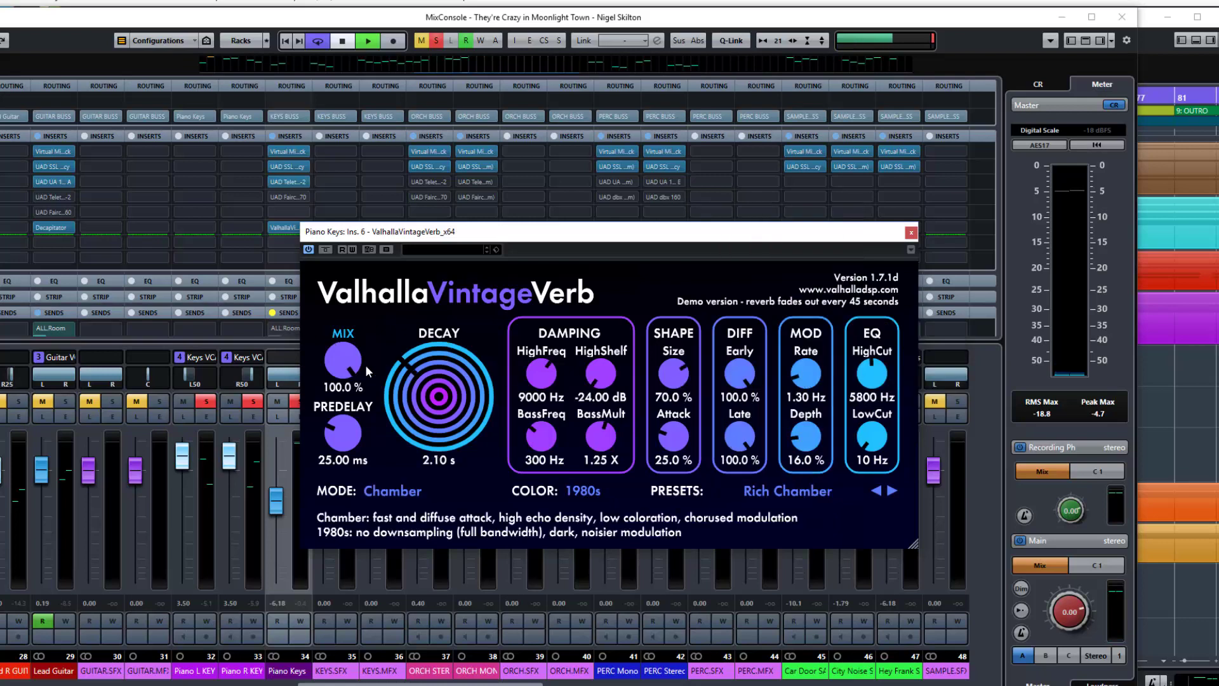
drag(336, 369, 351, 463)
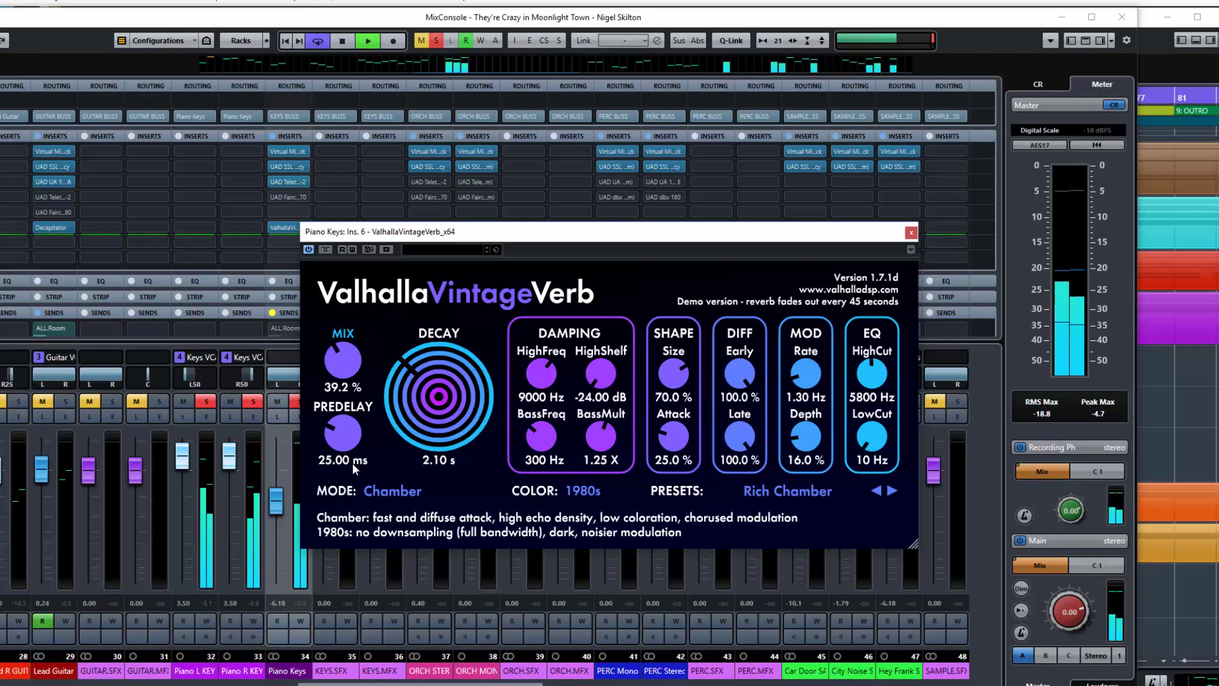
Step: Load the Gated Snare preset from the Gated Reverbs presets during playback
click(814, 494)
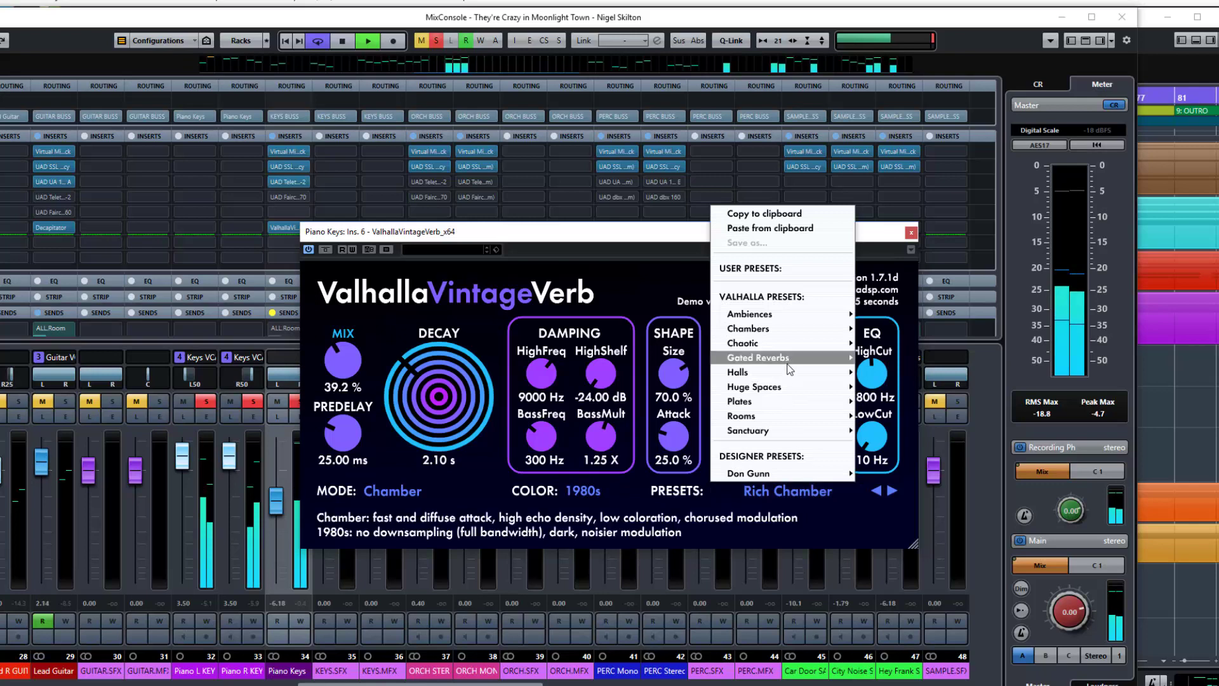
mouse_move(783, 315)
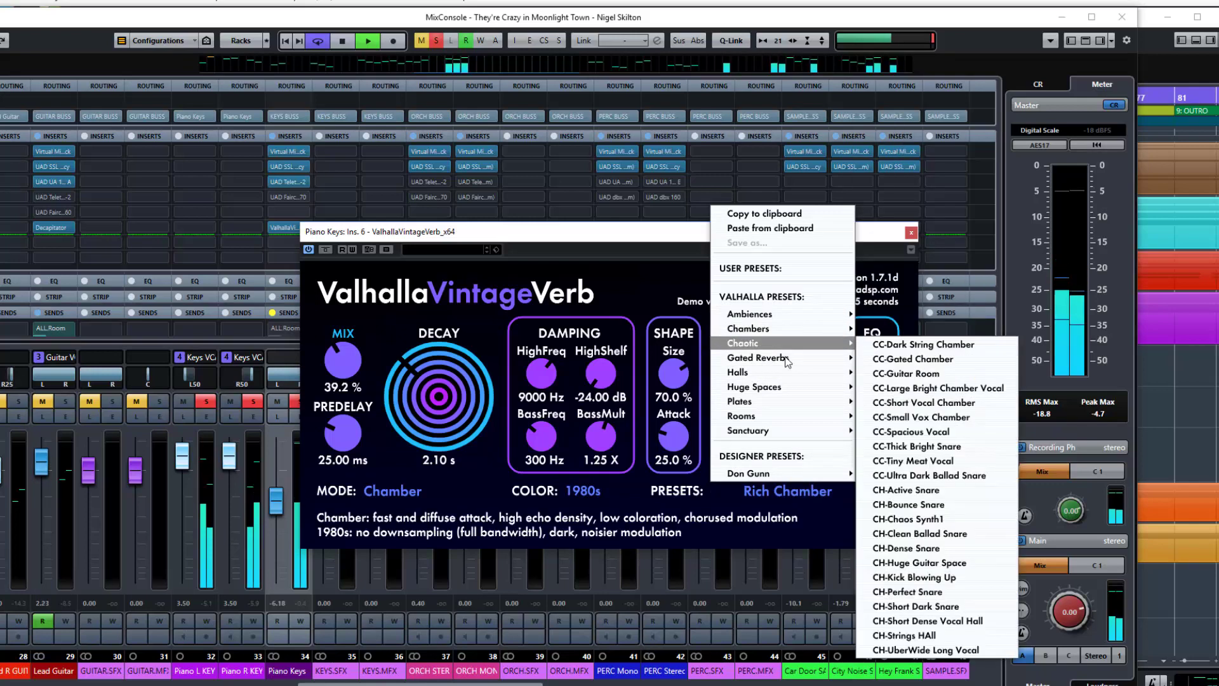
mouse_move(785, 358)
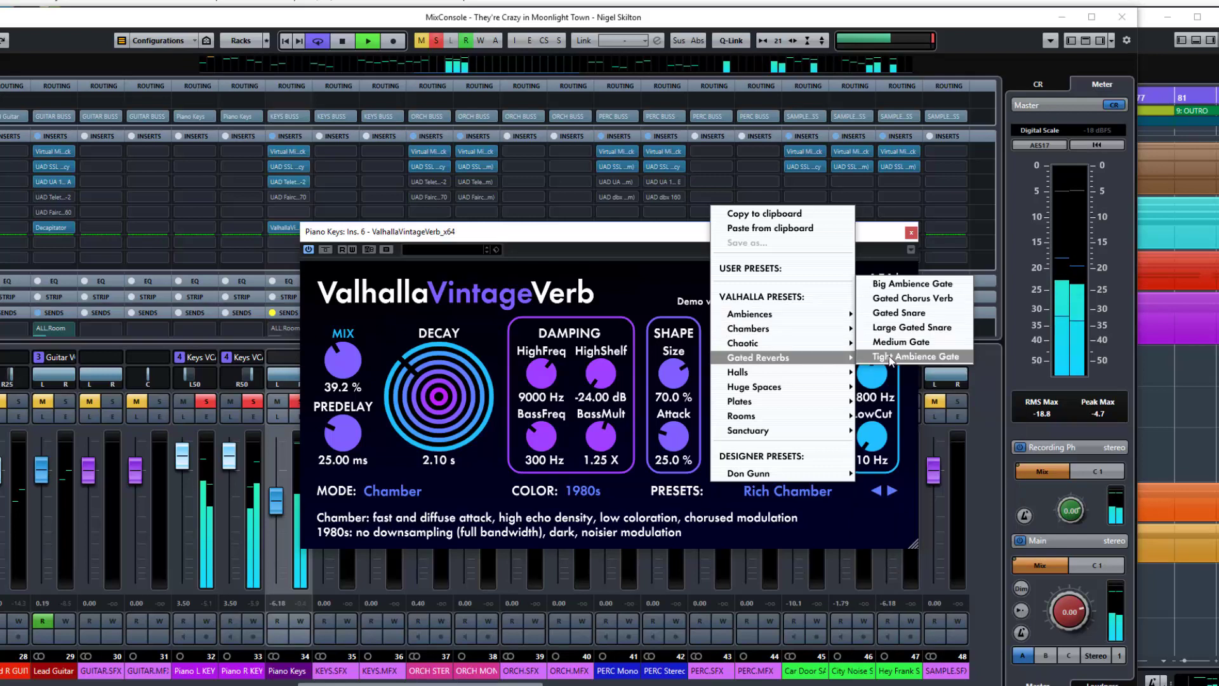
click(895, 312)
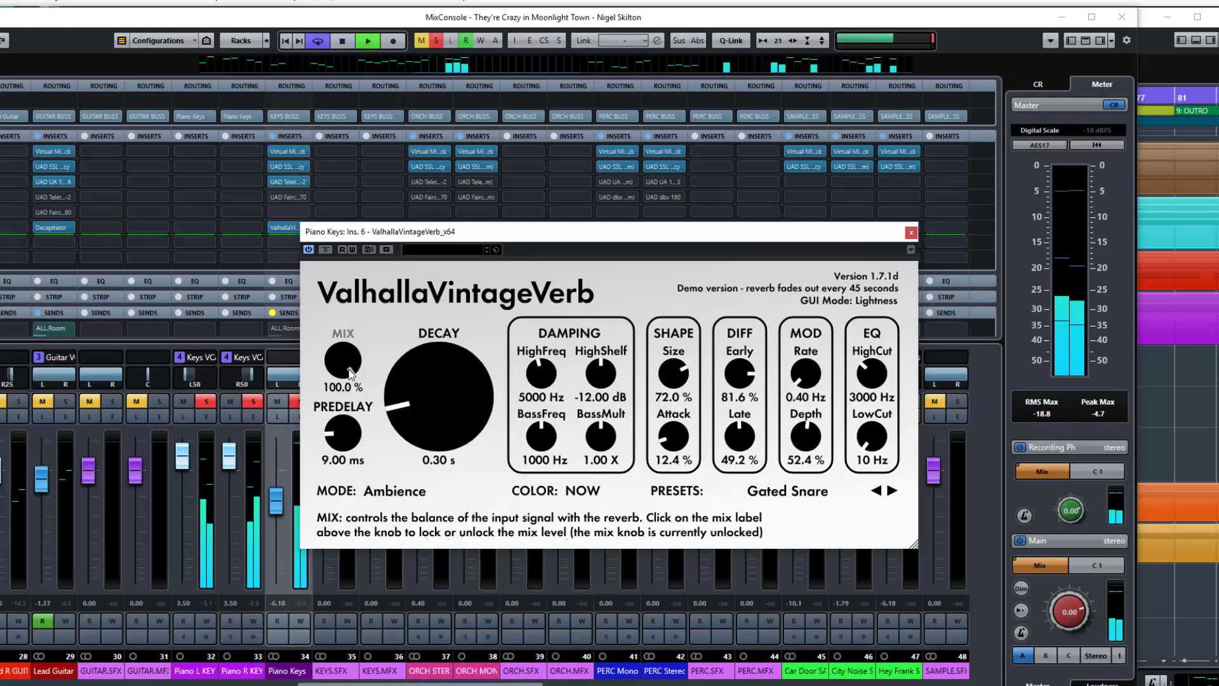
Step: Lower the Gated Snare preset's mix to about 36% and load the Large Gated Snare preset from Gated Reverbs
drag(342, 359, 350, 465)
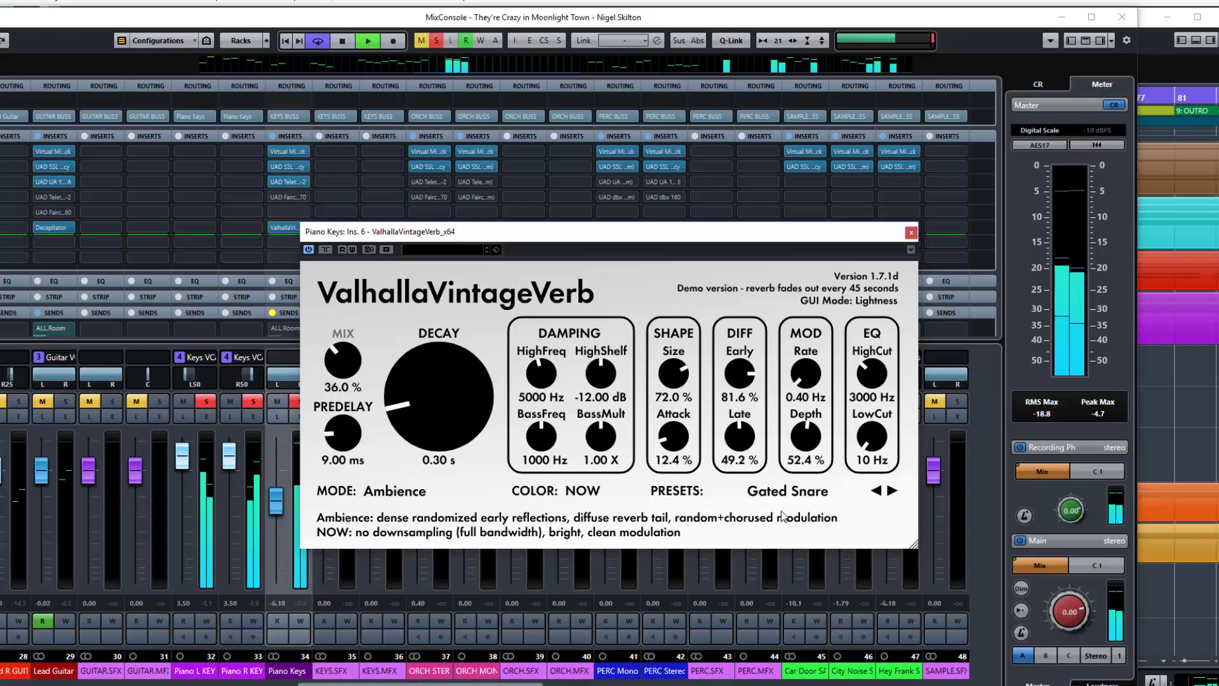
click(795, 495)
mouse_move(798, 366)
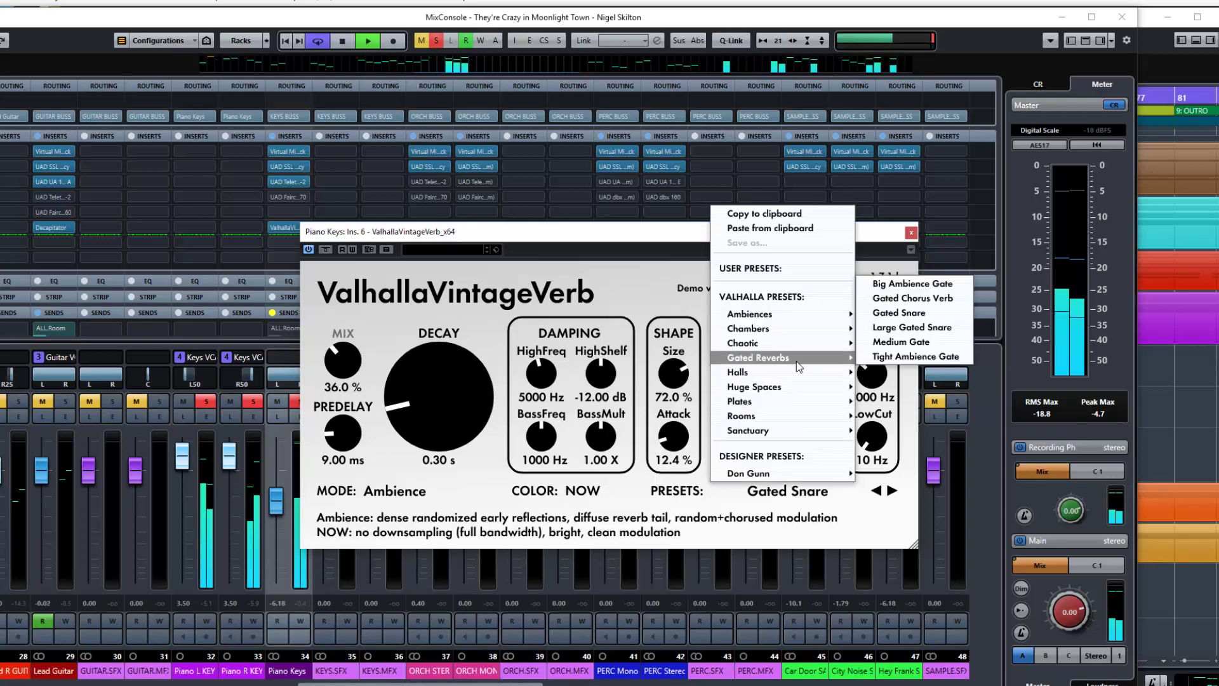
click(885, 329)
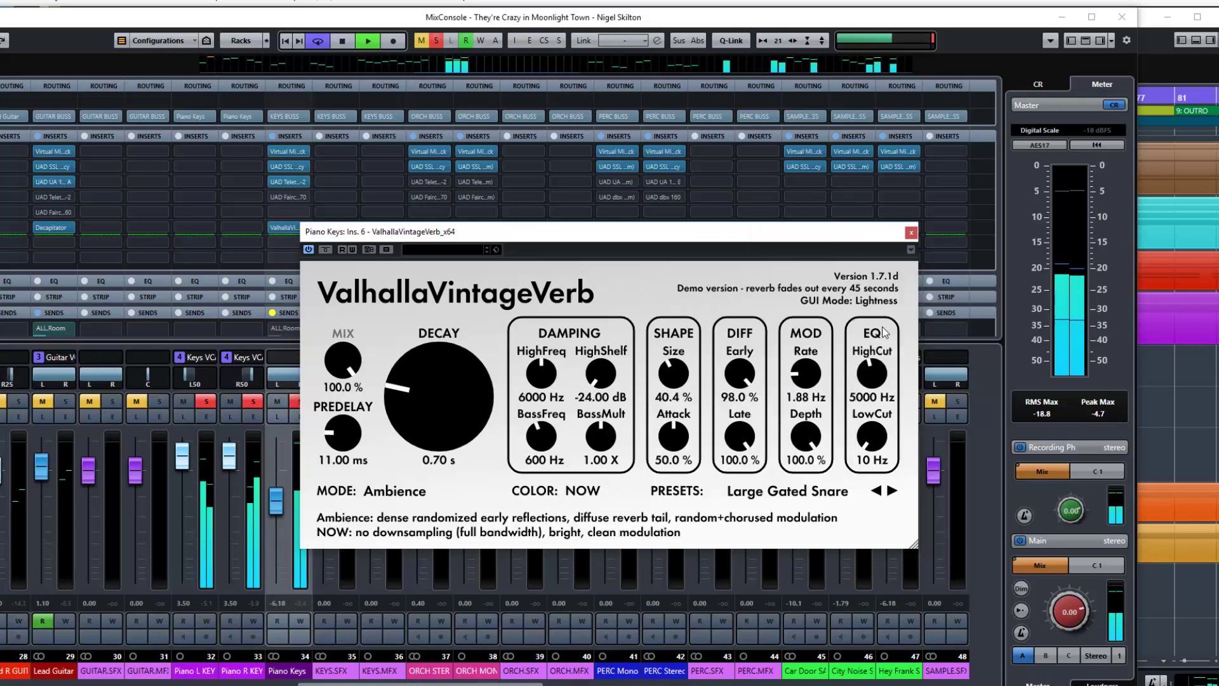
Step: Lower the Large Gated Snare mix to about 37.2% and audition the preset, leaving playback stopped
drag(348, 362, 361, 462)
key(space)
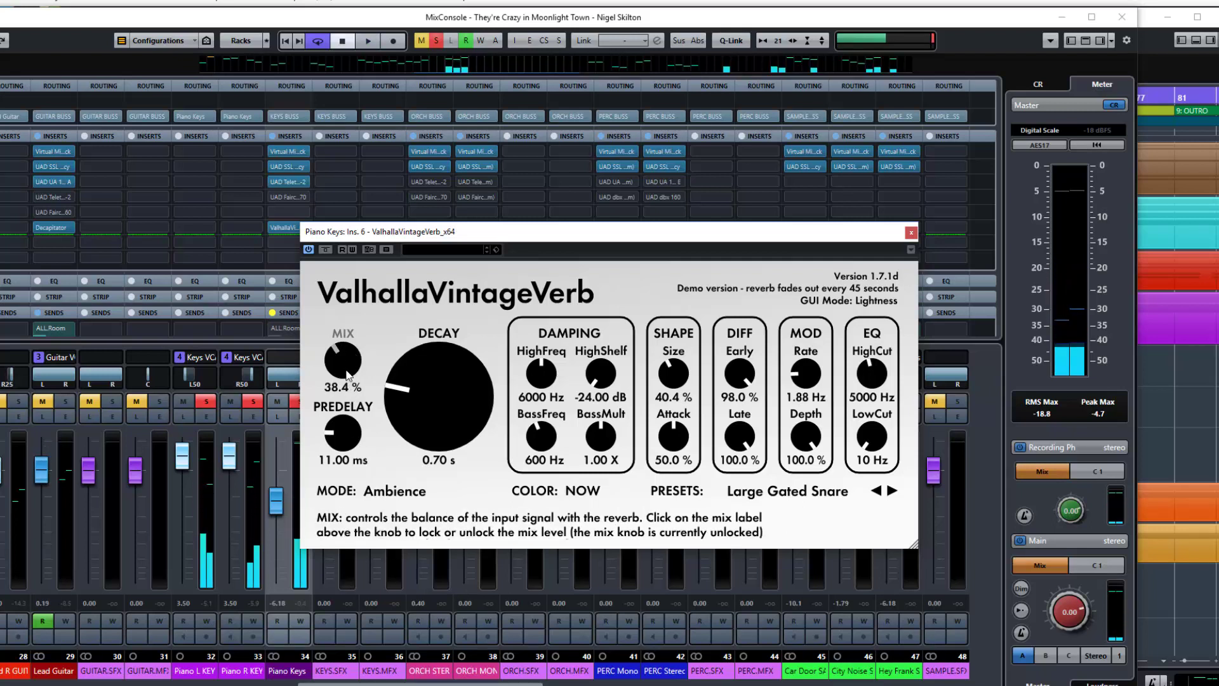
drag(347, 371, 347, 373)
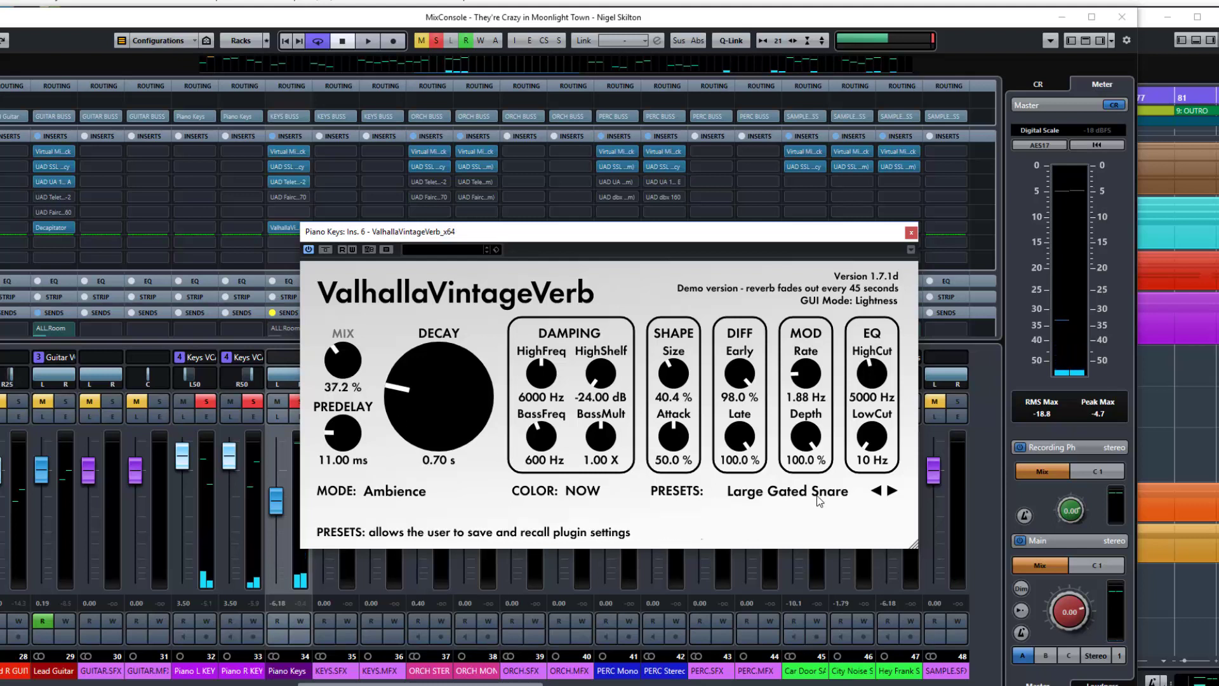
key(space)
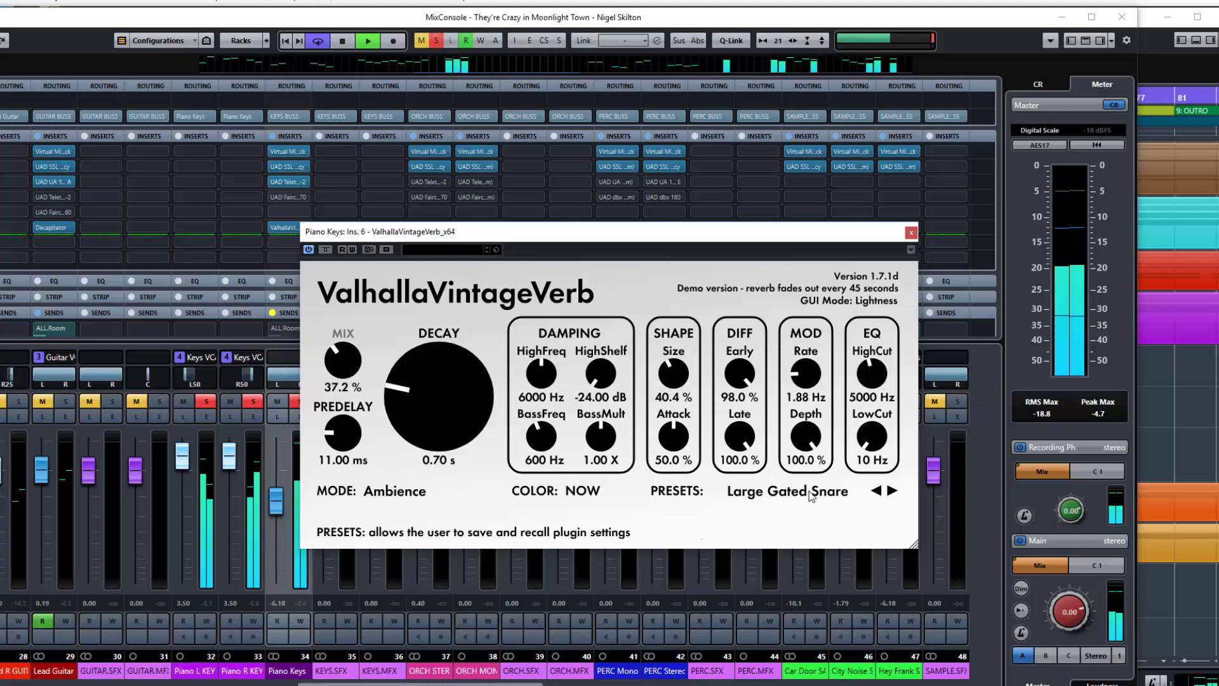
key(space)
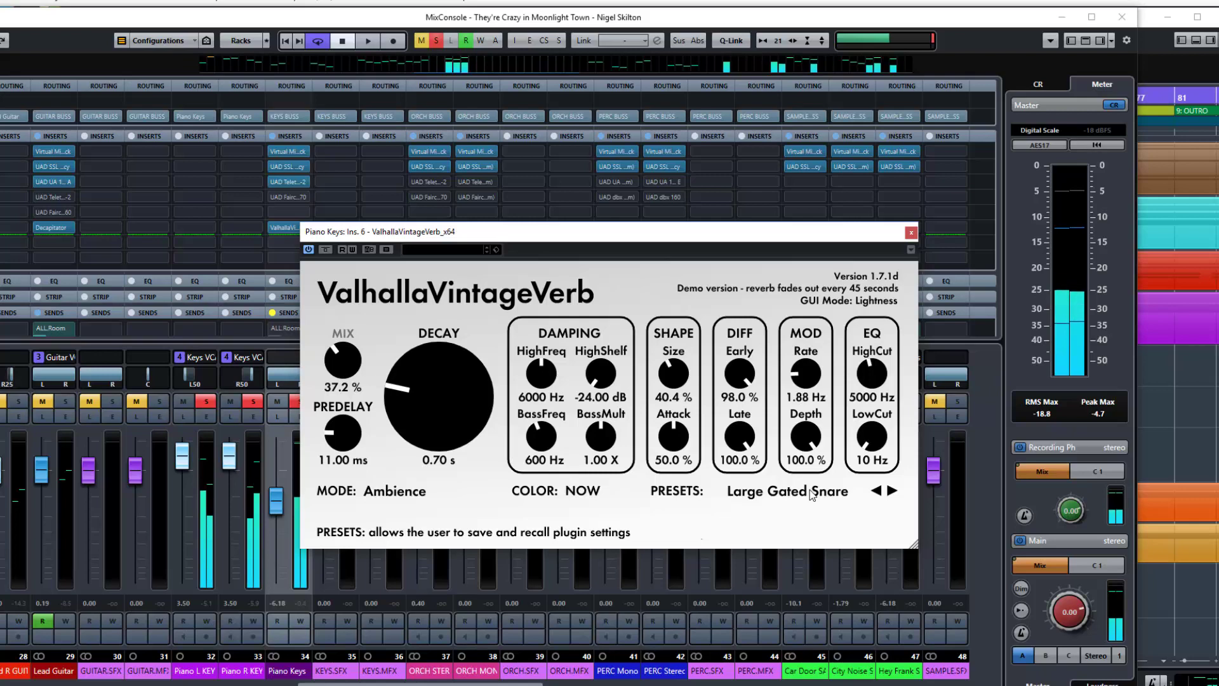
Step: Load the Very Nice Hall preset from Halls and set its mix to about 22.8% with the song playing
click(811, 495)
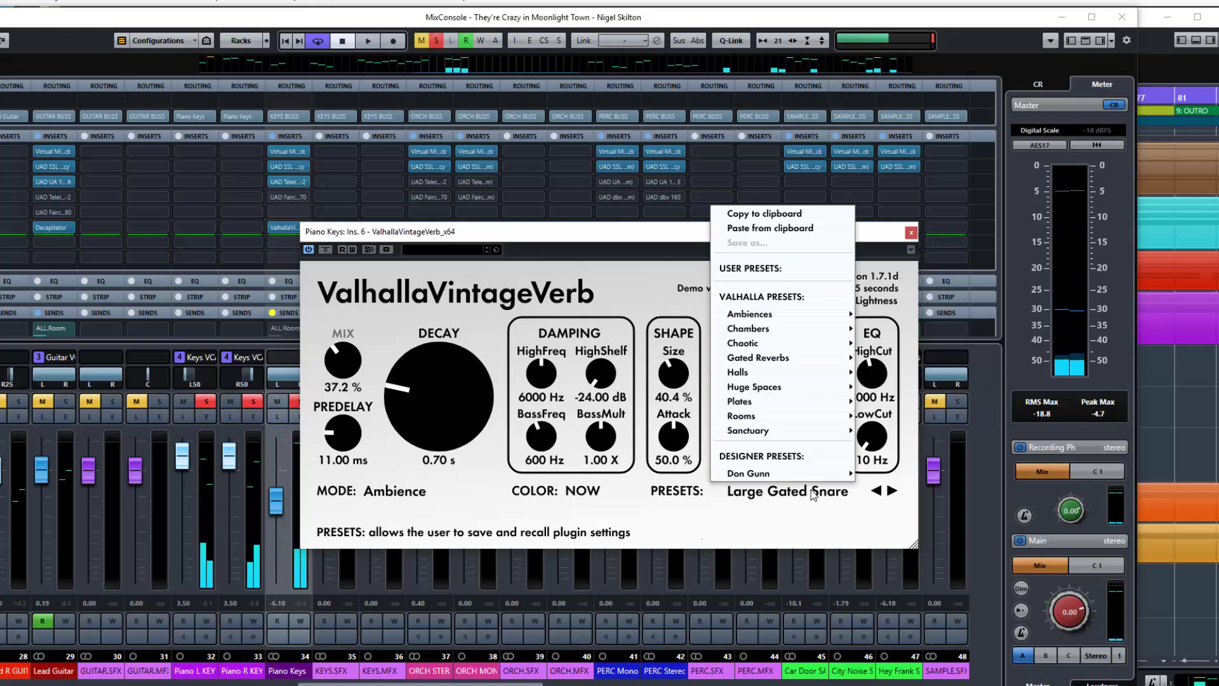
mouse_move(787, 374)
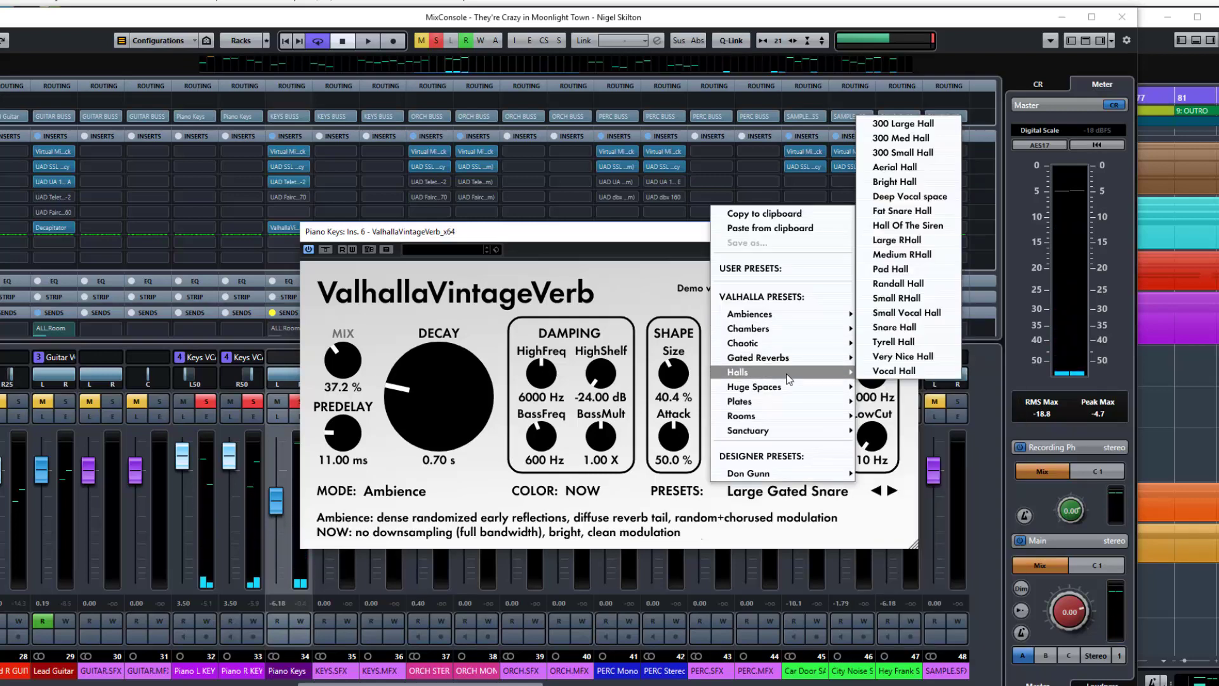
click(904, 358)
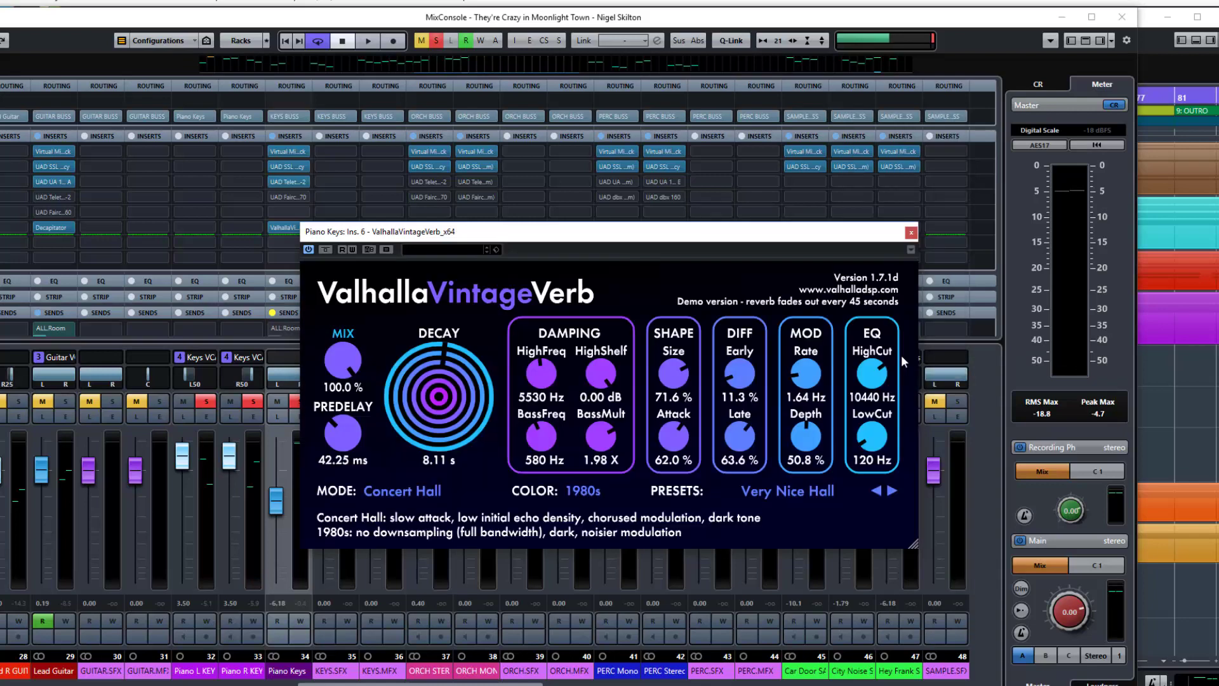
mouse_move(342, 359)
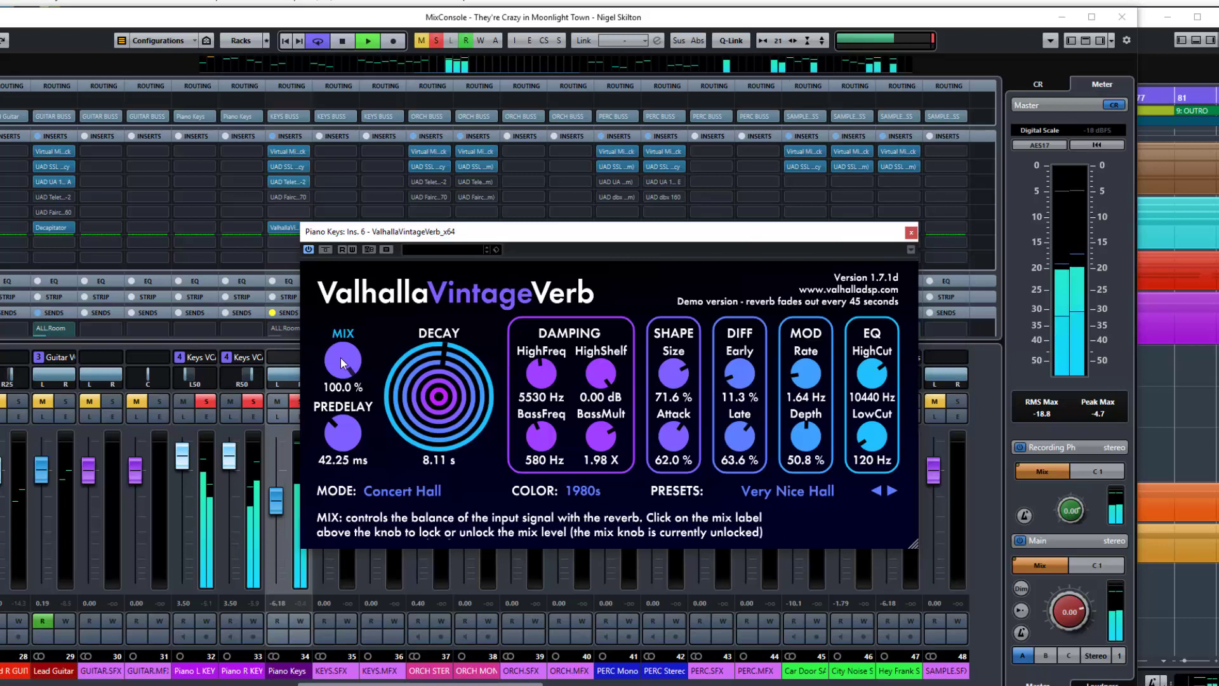
drag(341, 359, 357, 536)
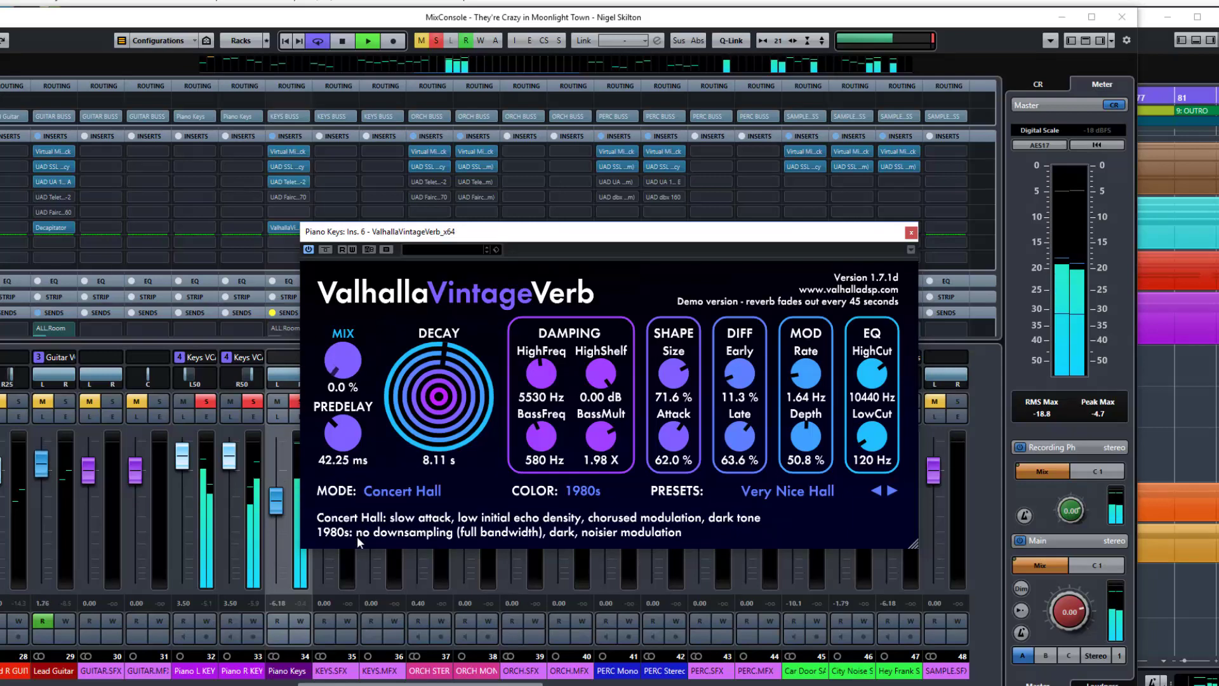
drag(343, 364, 338, 323)
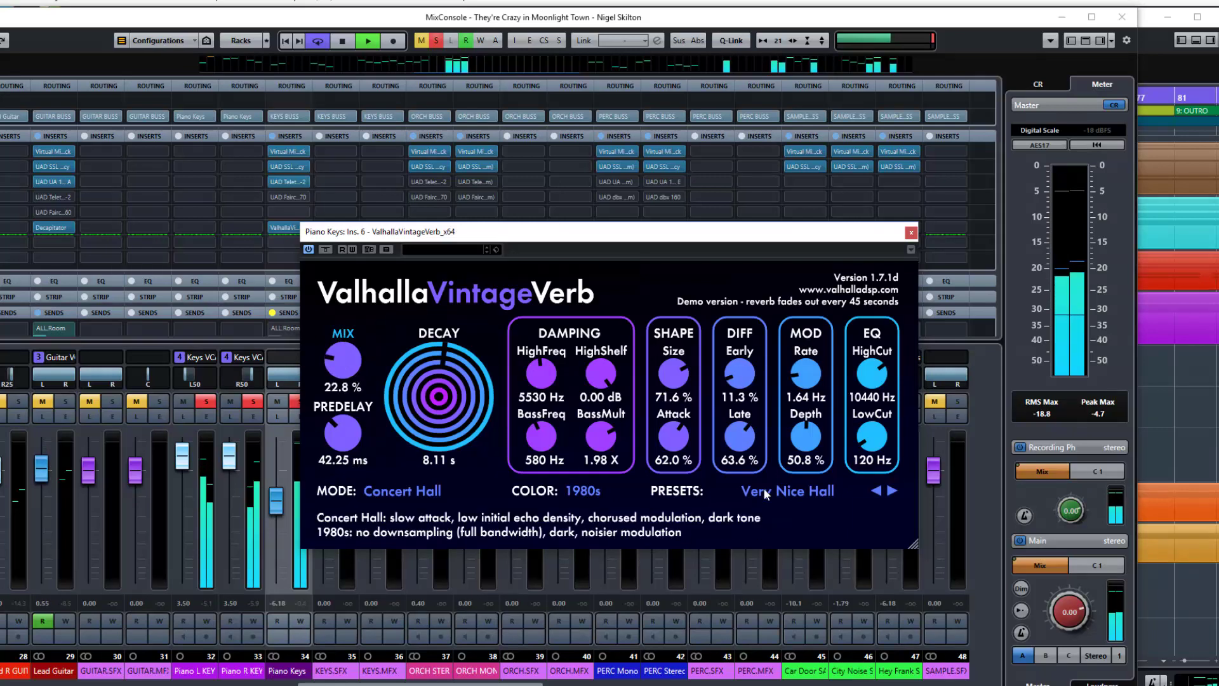
Step: Load the Randall Hall preset from Halls, audition it with the mix at about 27.2%, and stop playback
click(836, 490)
mouse_move(833, 371)
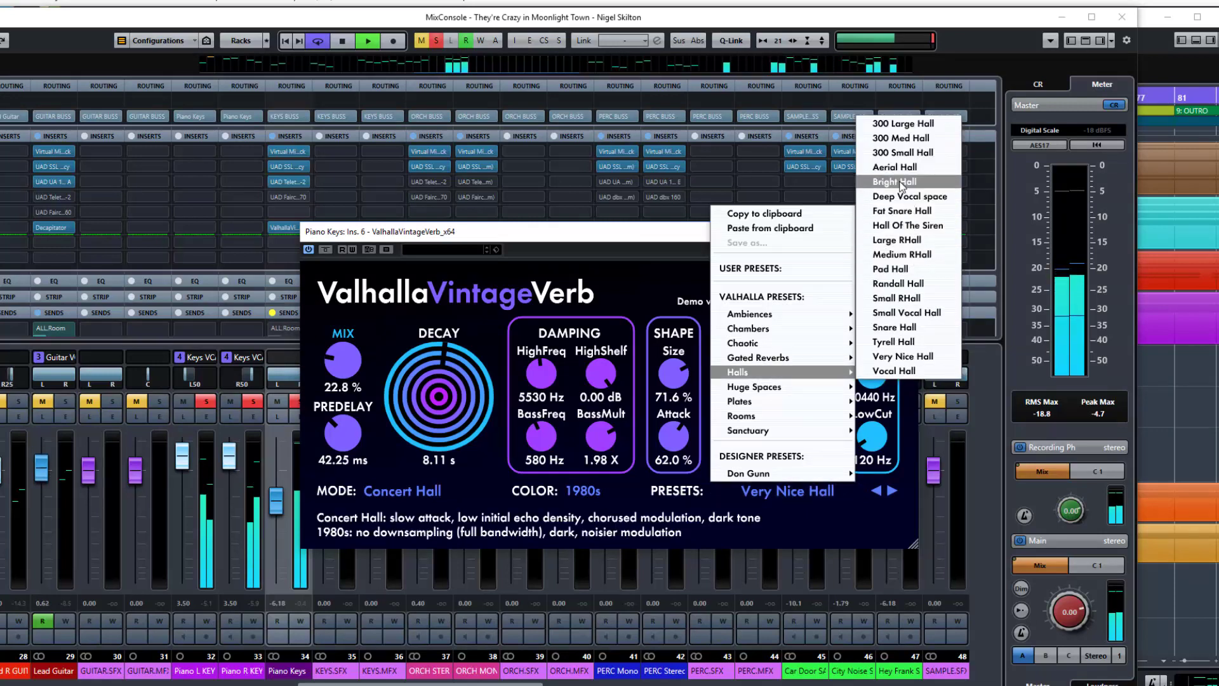
click(902, 284)
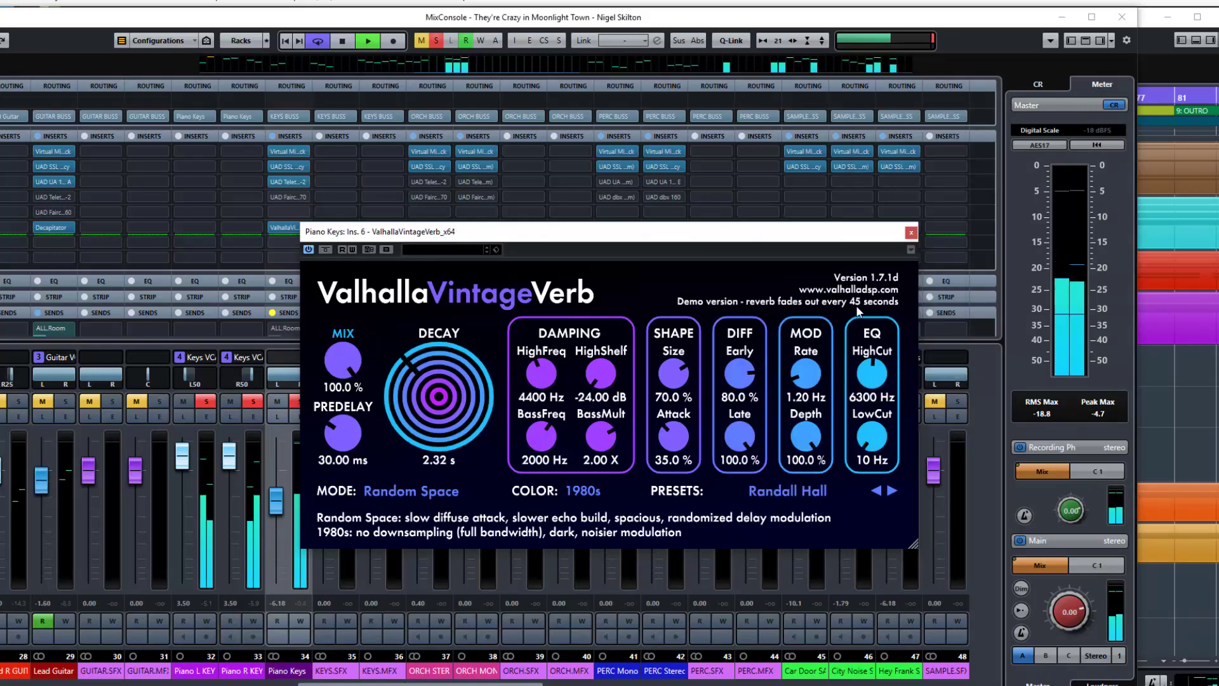
drag(348, 434, 352, 477)
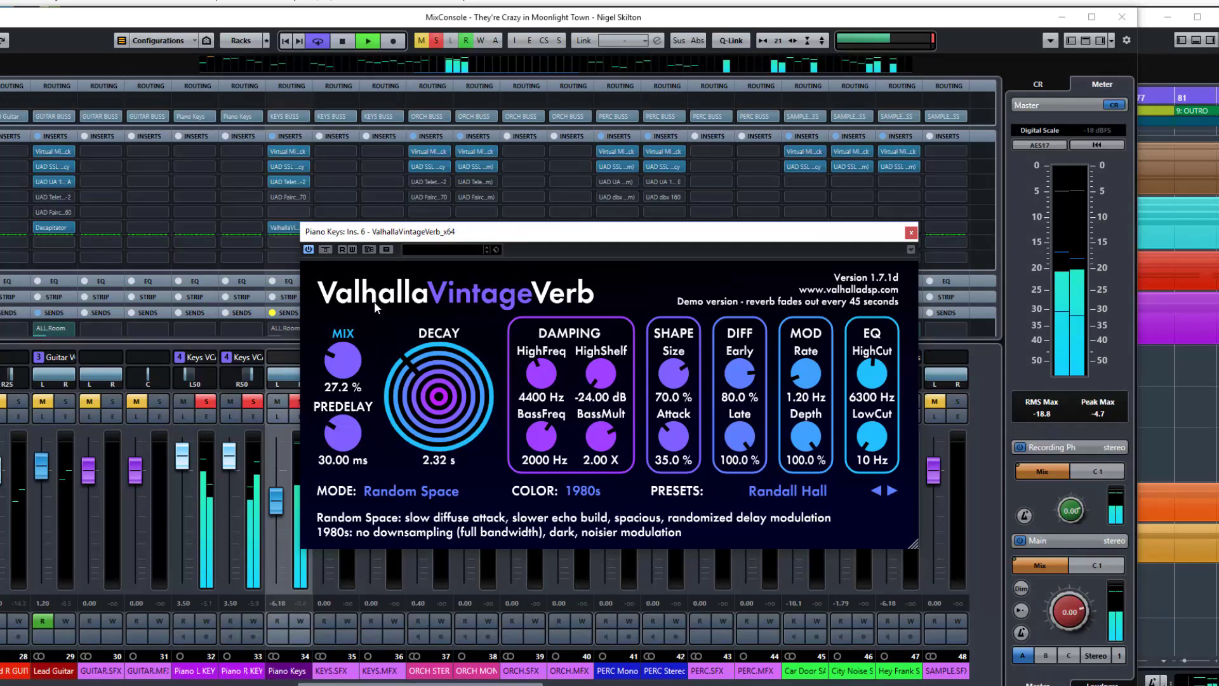
key(space)
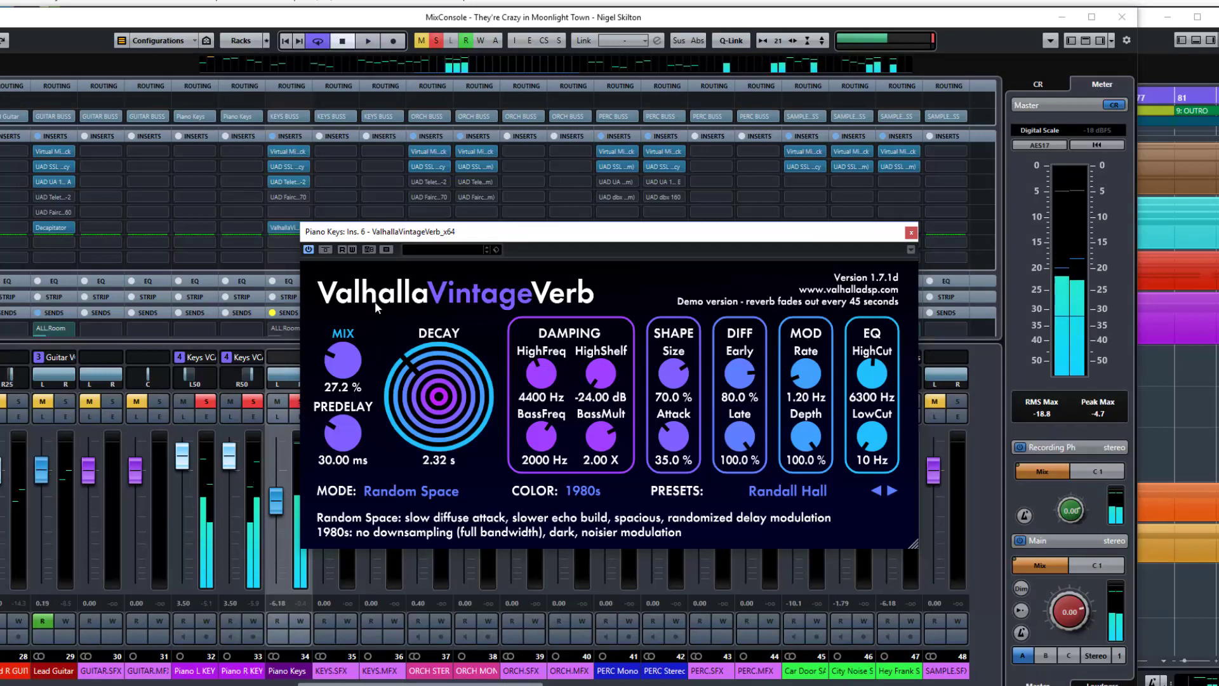